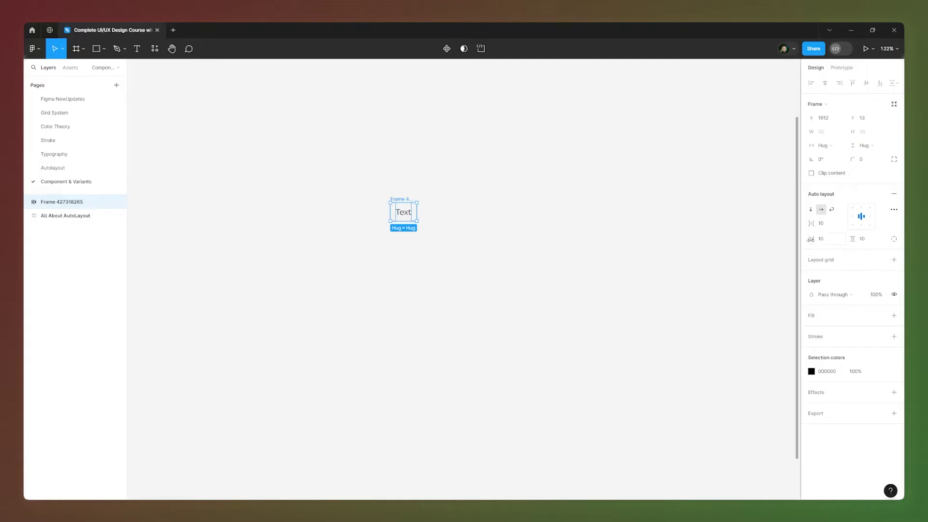
Step: Set the text frame's auto layout padding to 30 horizontal and 16 vertical
click(825, 240)
key(Return)
click(879, 244)
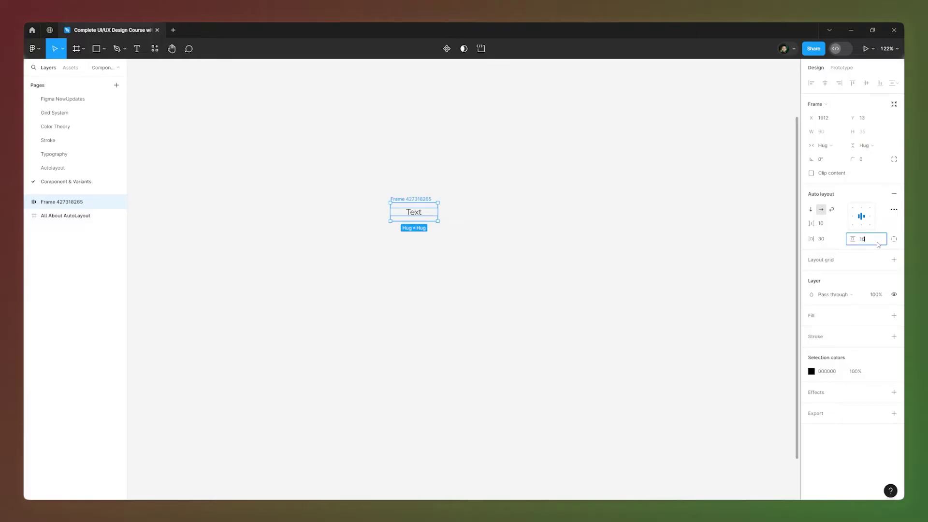
text(16)
key(Return)
Step: Add a white FFFFFF fill to the auto layout frame around the text
scroll(403, 191, up, 3)
scroll(405, 194, up, 1)
click(819, 317)
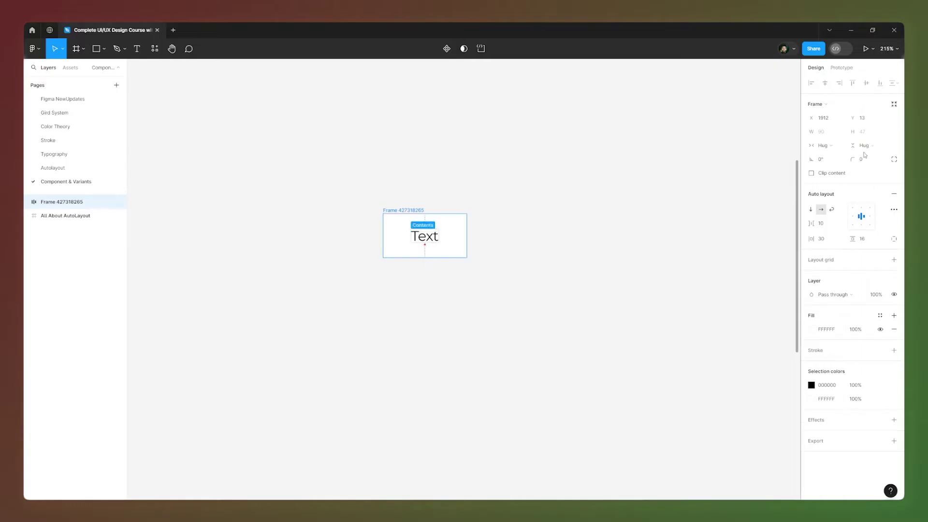
Step: Round the frame's corners with a corner radius of 10
drag(855, 155, 858, 155)
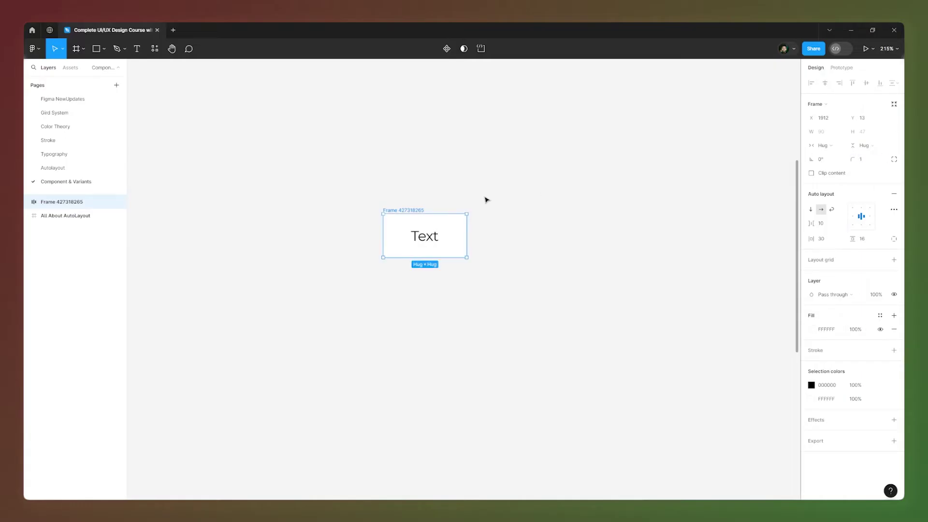
scroll(445, 219, up, 3)
scroll(446, 219, up, 3)
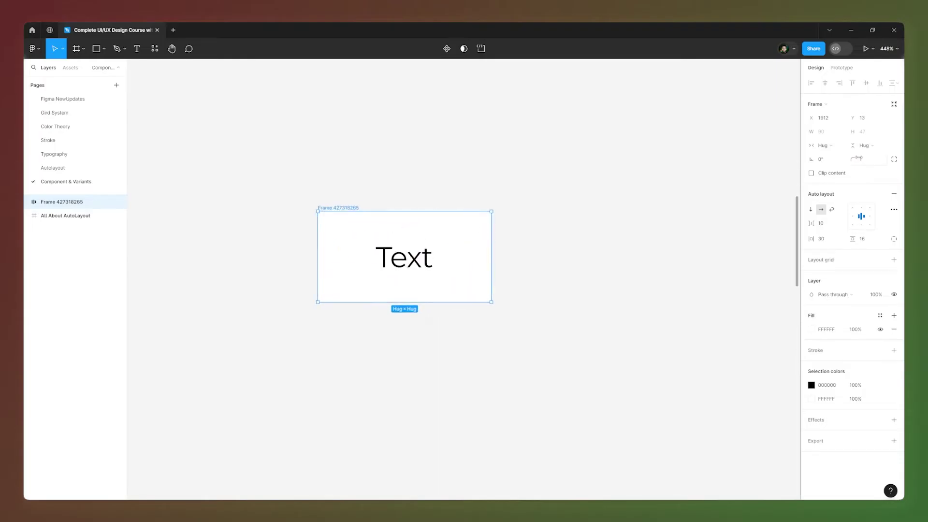
drag(855, 159, 866, 159)
click(876, 162)
text(10)
key(Return)
Step: Add a stroke to the frame and change its color to dark gray 2D2D2D
click(820, 353)
click(812, 364)
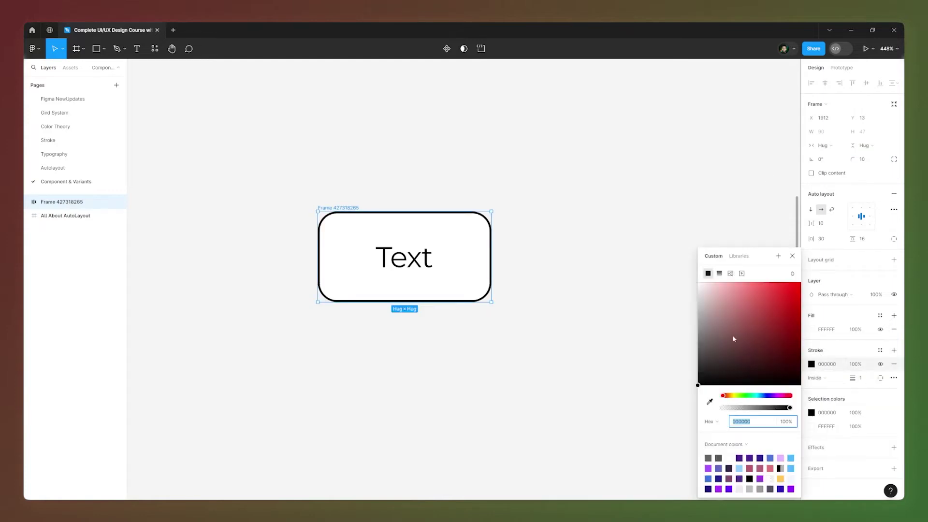
drag(710, 373, 692, 368)
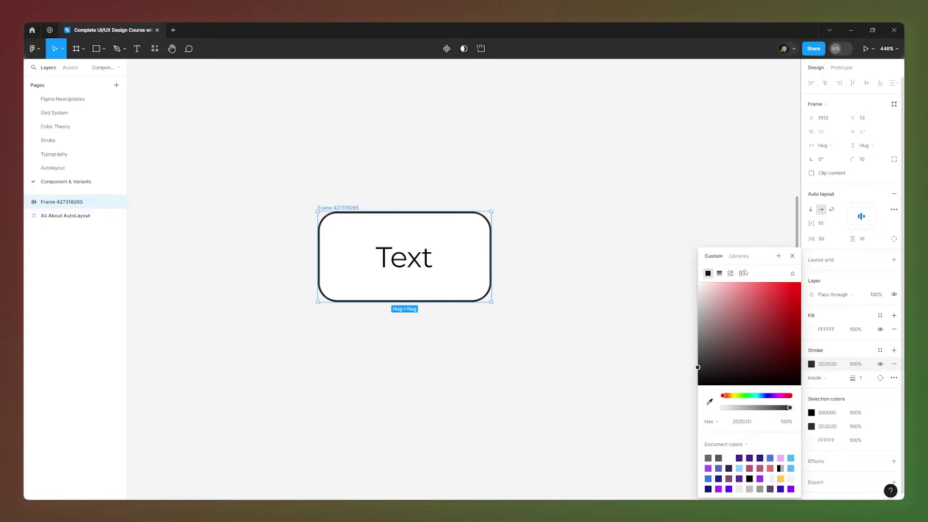
click(792, 257)
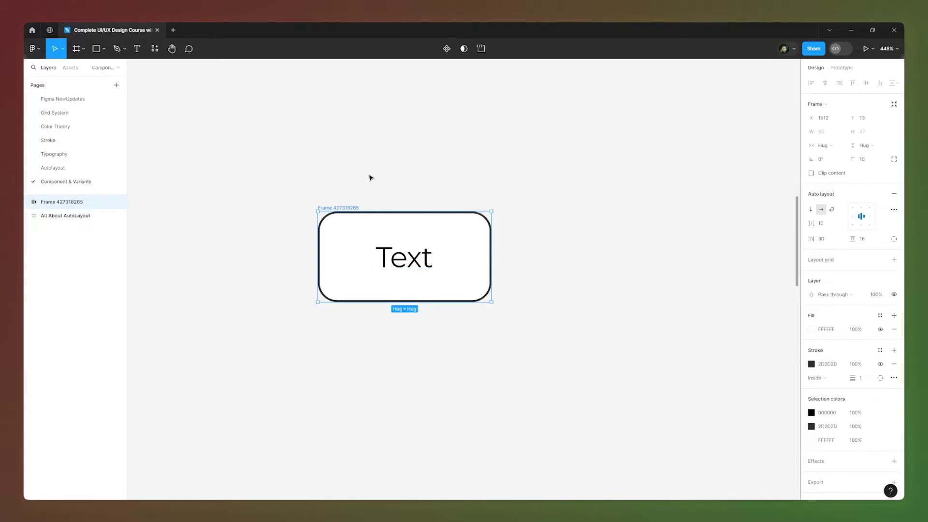
Step: Convert the frame into a component and rename it Button
click(447, 49)
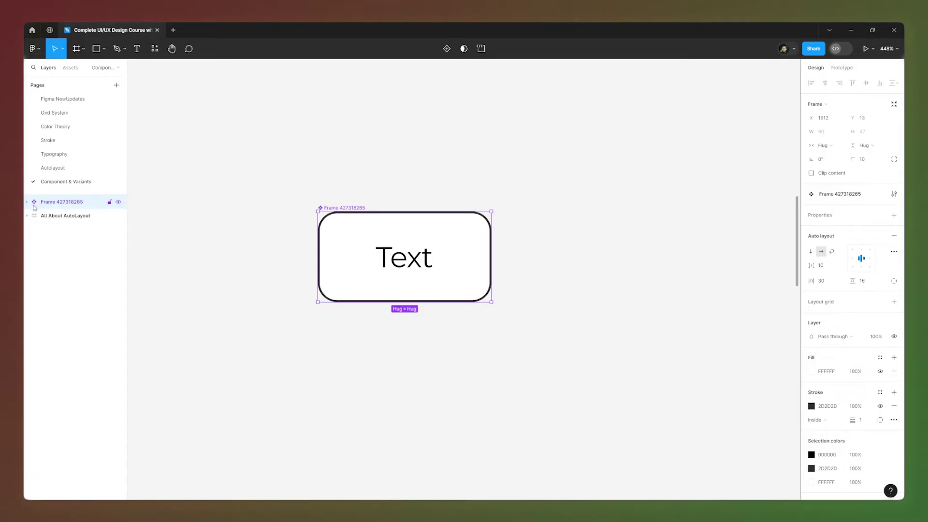
double_click(71, 202)
text(Button)
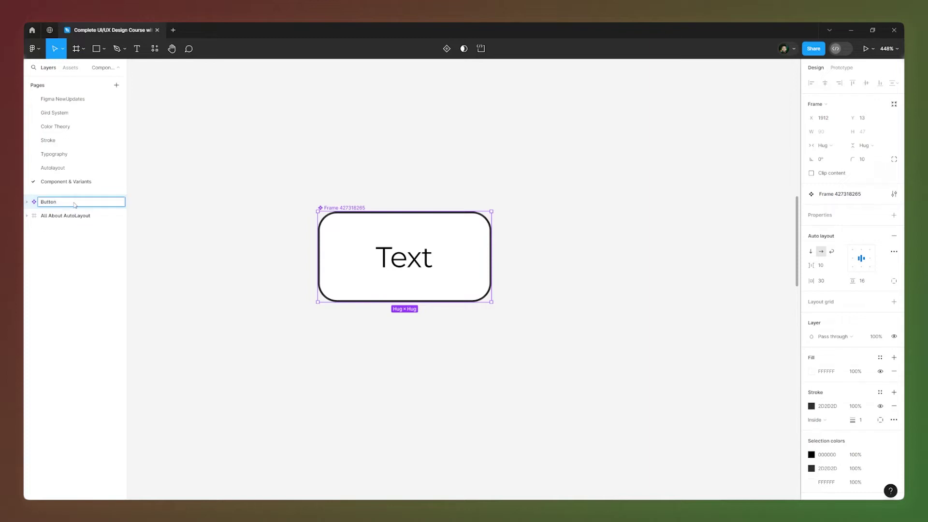
key(Return)
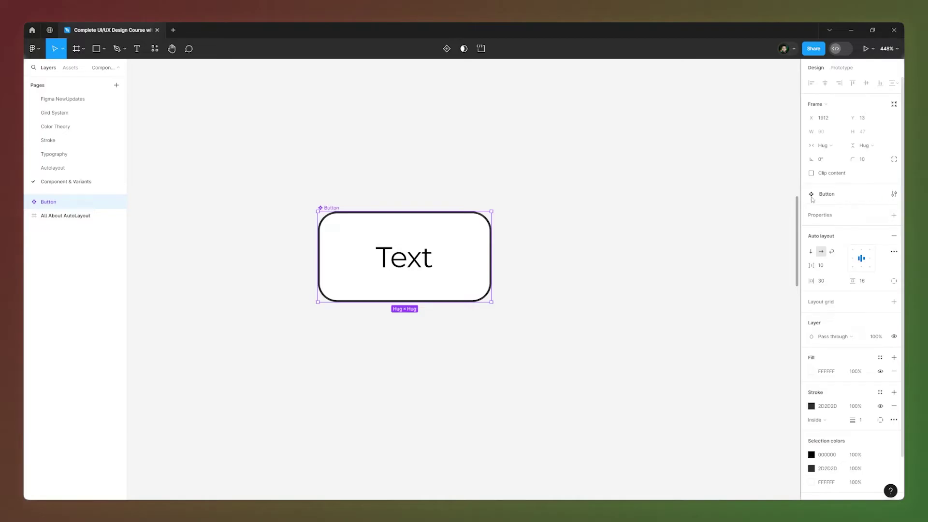
Step: Examine the Button component's name field, its configuration settings and the property types that can be created for it
double_click(845, 197)
click(841, 196)
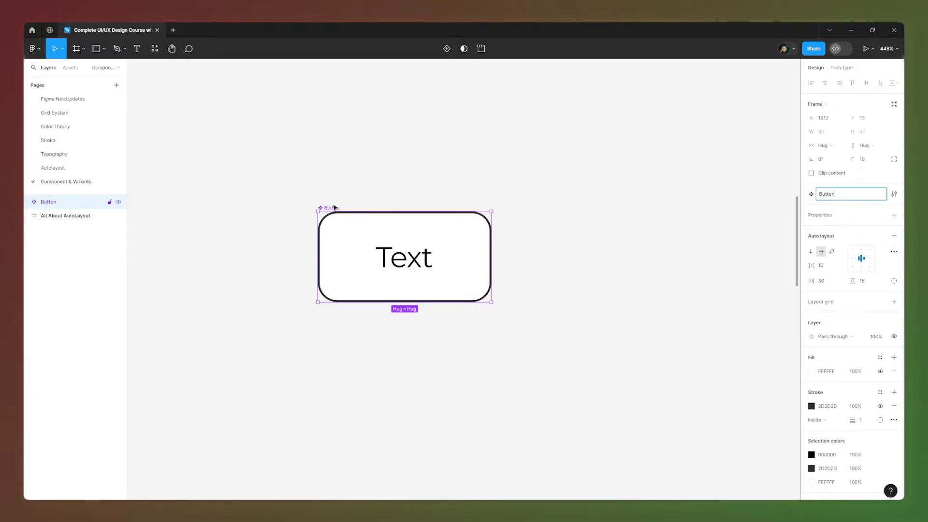
click(894, 195)
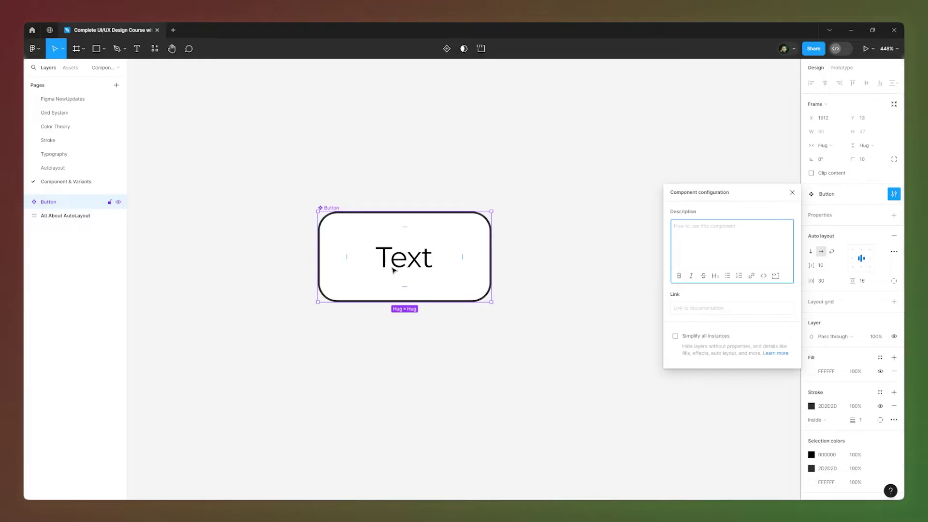
click(793, 193)
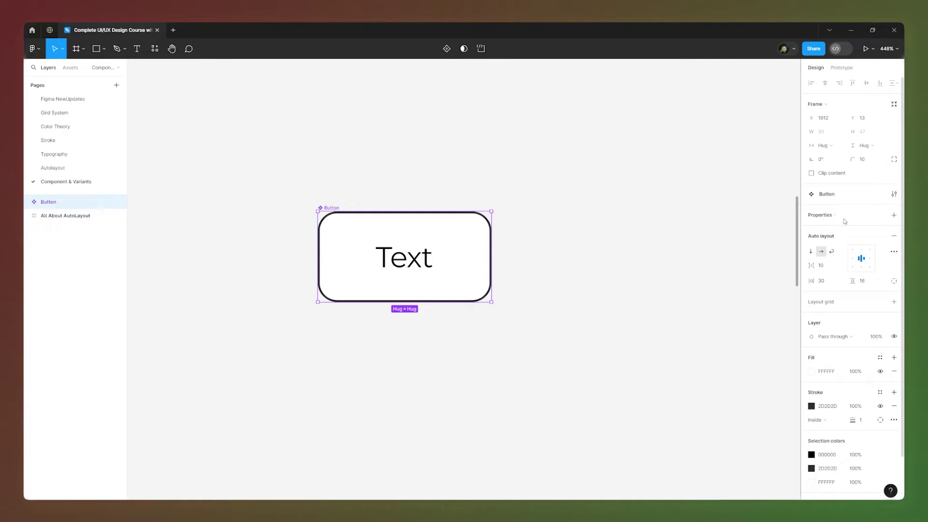
click(894, 216)
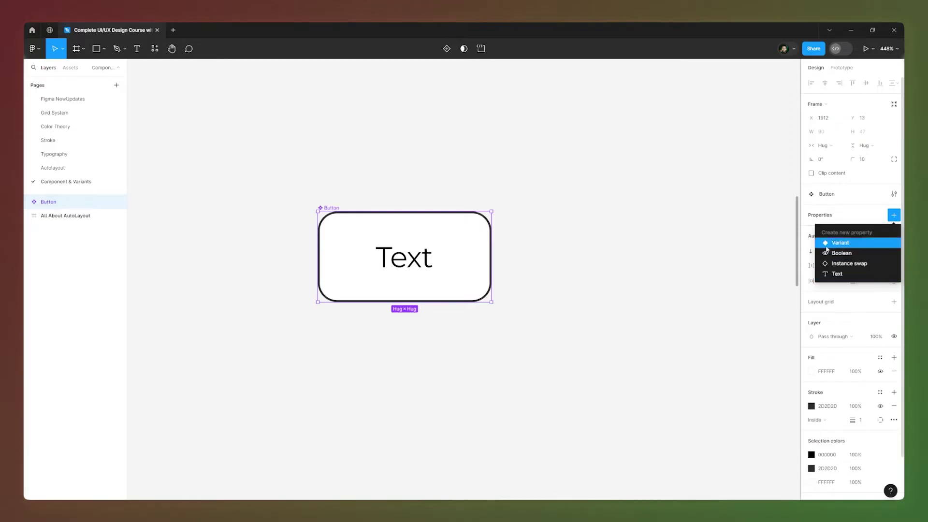
key(Escape)
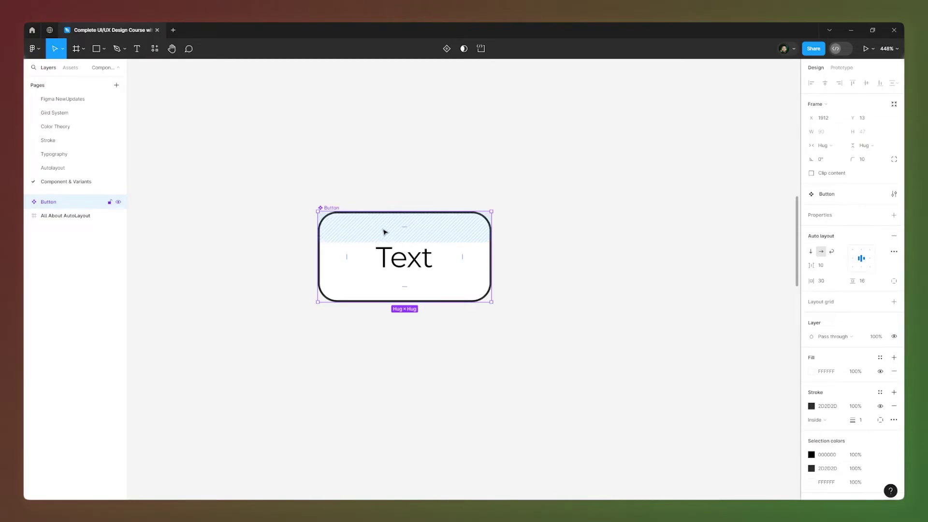
Step: Place a Button instance from the local component assets beside the main component, and delete it again
scroll(385, 232, up, 1)
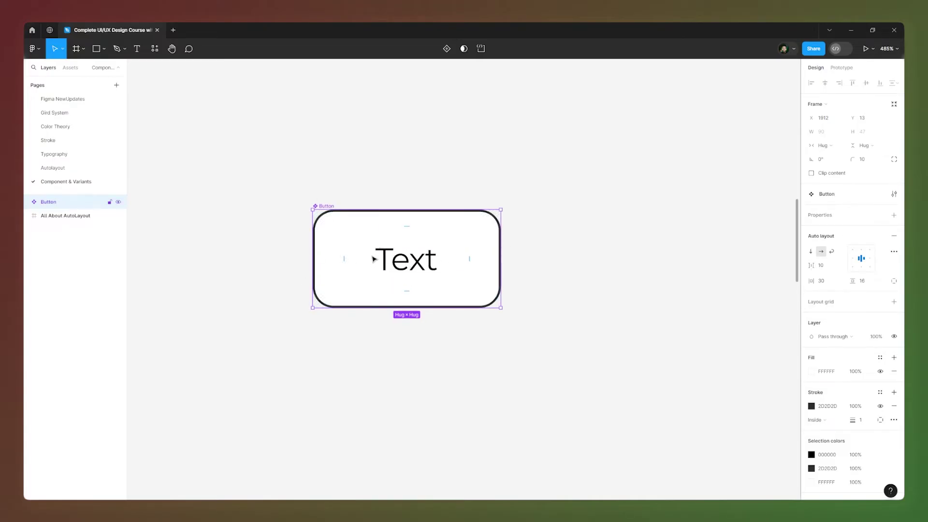
scroll(359, 269, down, 2)
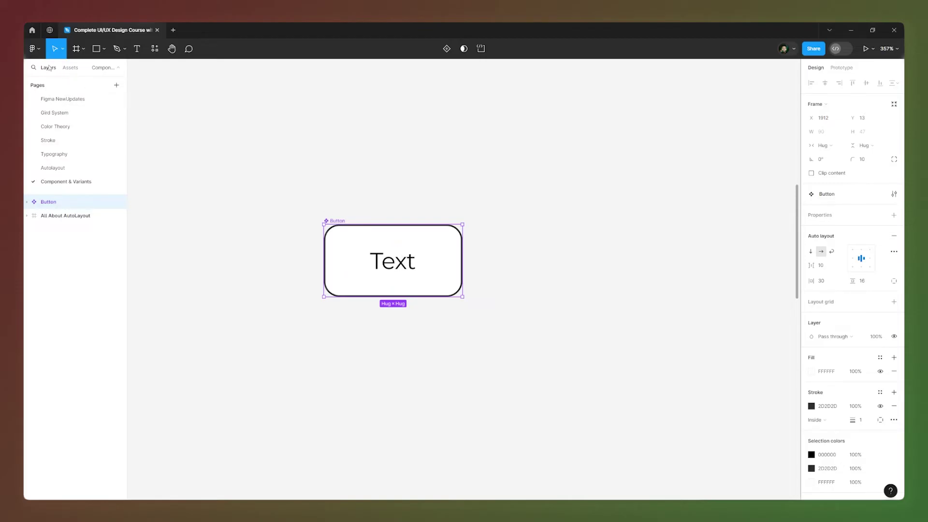
click(71, 68)
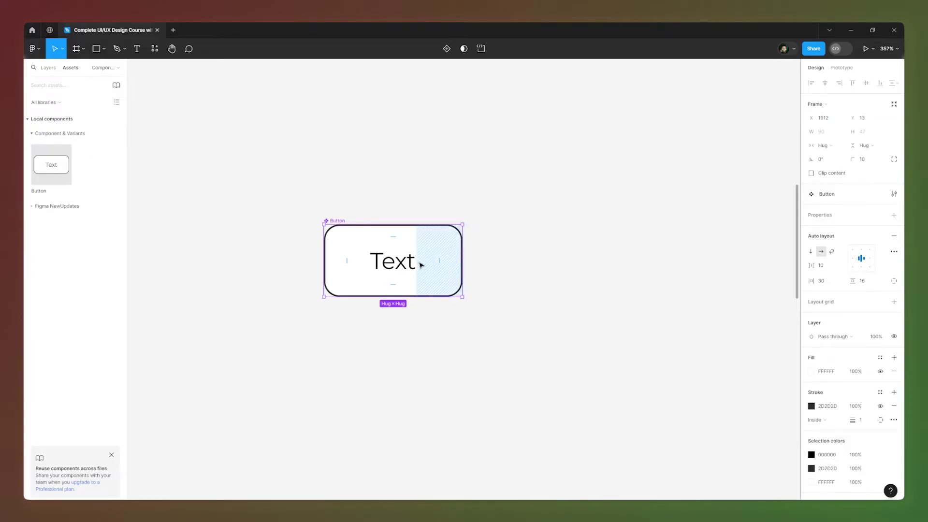
scroll(301, 202, down, 3)
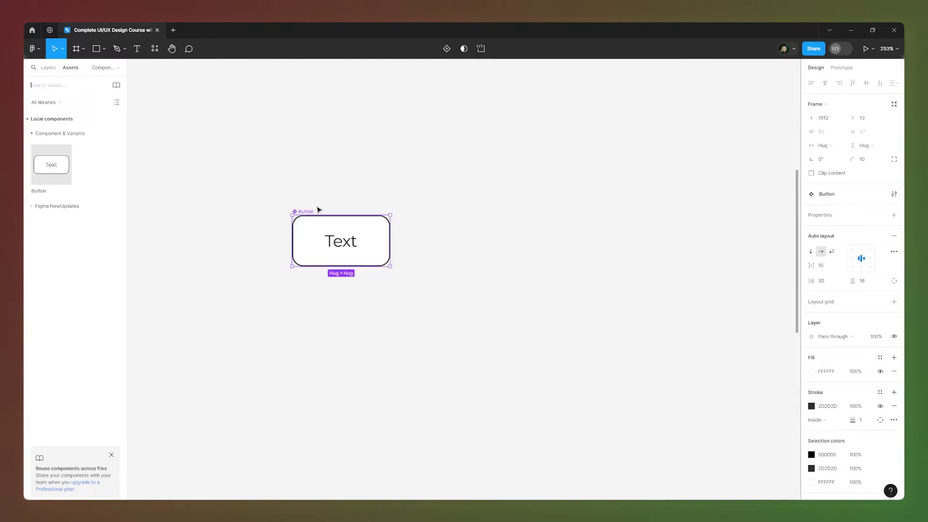
drag(43, 170, 459, 242)
key(Delete)
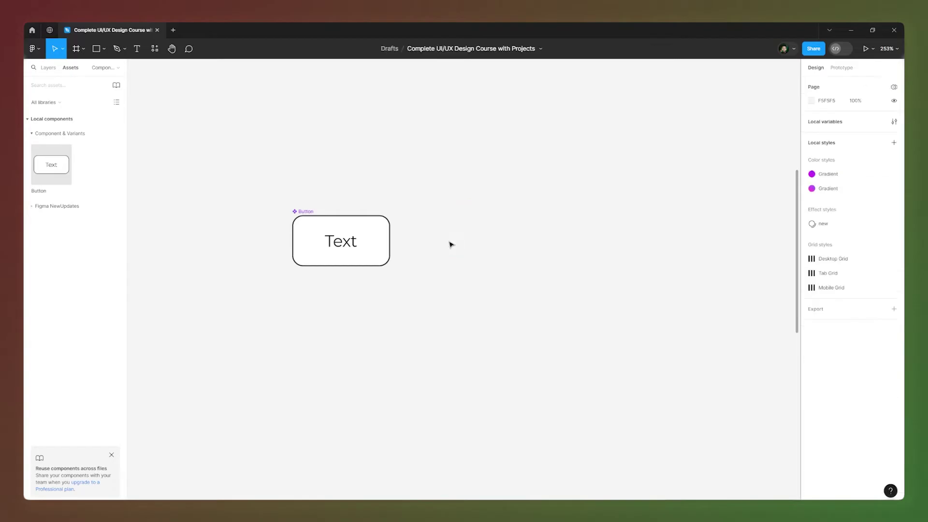
Step: Return to the layer list and duplicate the Button component to create an instance beside the original
click(48, 68)
click(305, 212)
drag(307, 212, 444, 215)
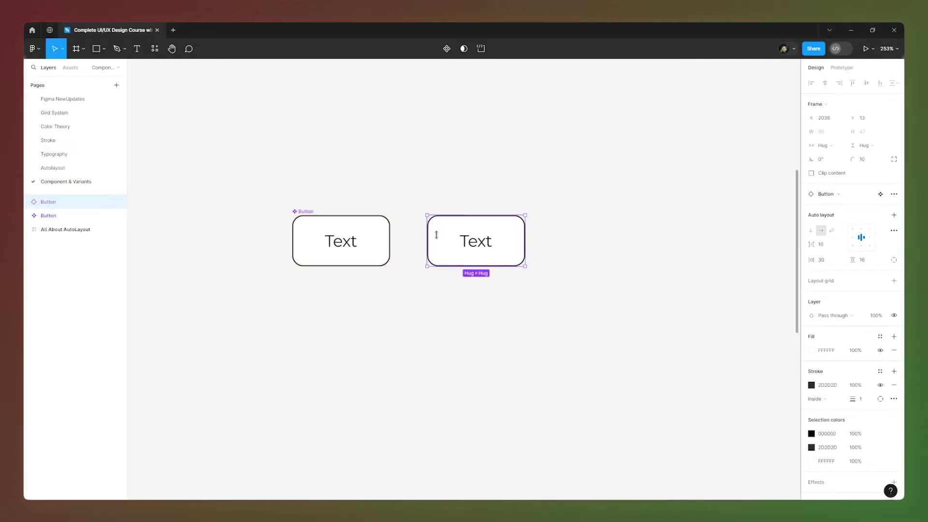
Step: Compare the main Button component with its instance by selecting each in turn in the layers and on the canvas
scroll(398, 186, up, 2)
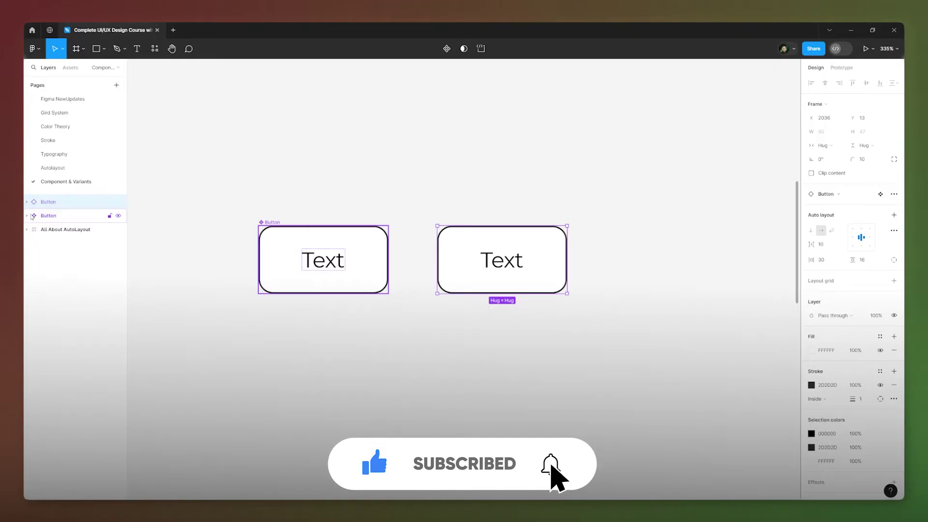
click(56, 216)
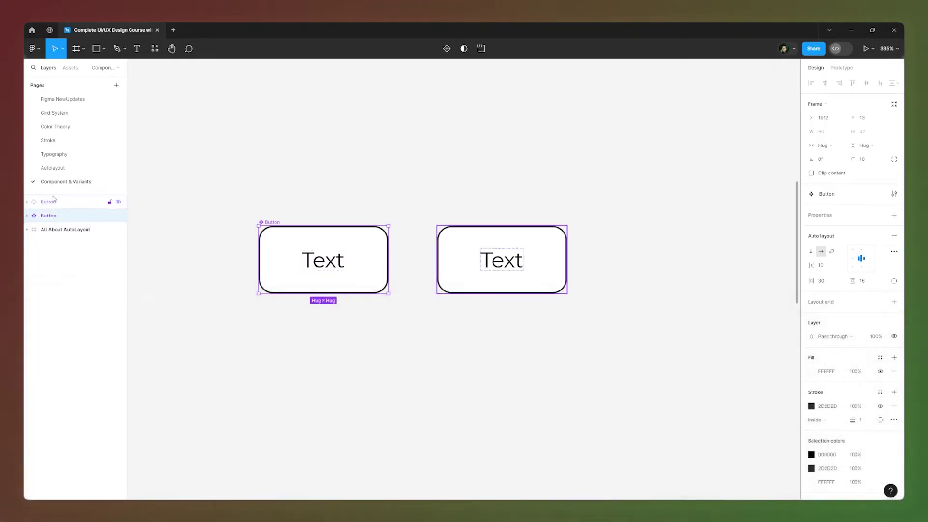
click(40, 207)
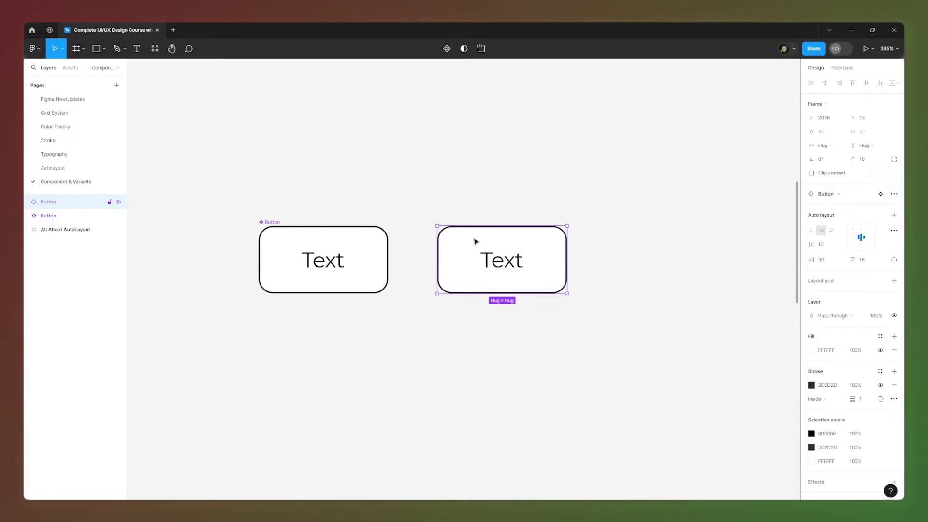
click(270, 232)
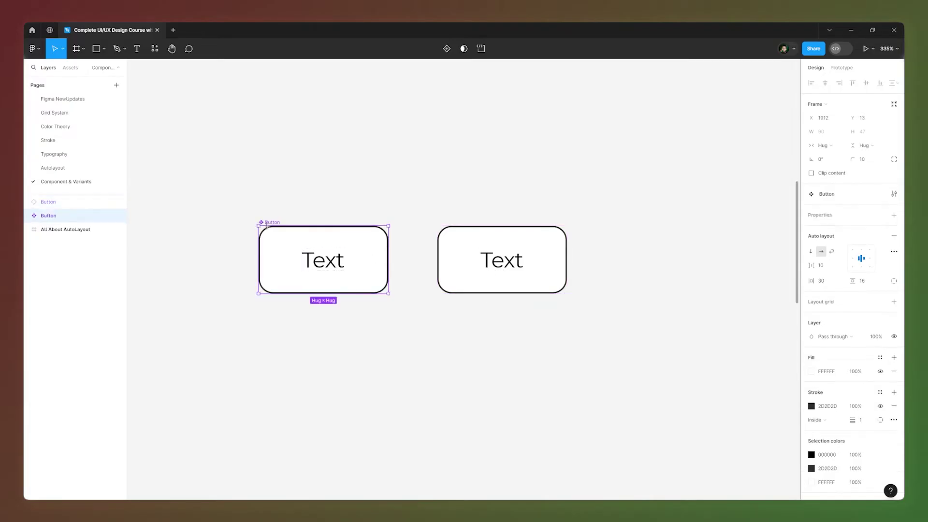
click(500, 248)
click(327, 243)
click(506, 256)
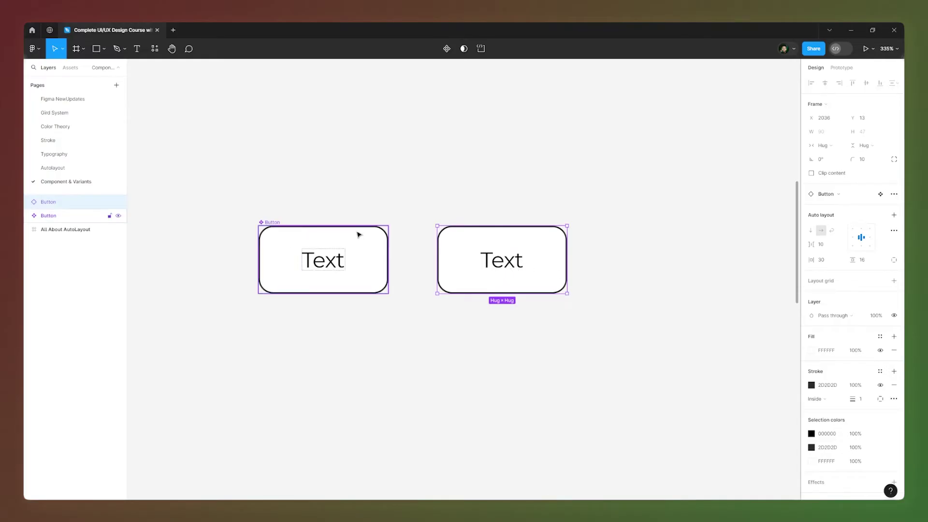
Step: Change the fill of the Button instance to light pink, leaving its text unedited
double_click(500, 260)
key(Escape)
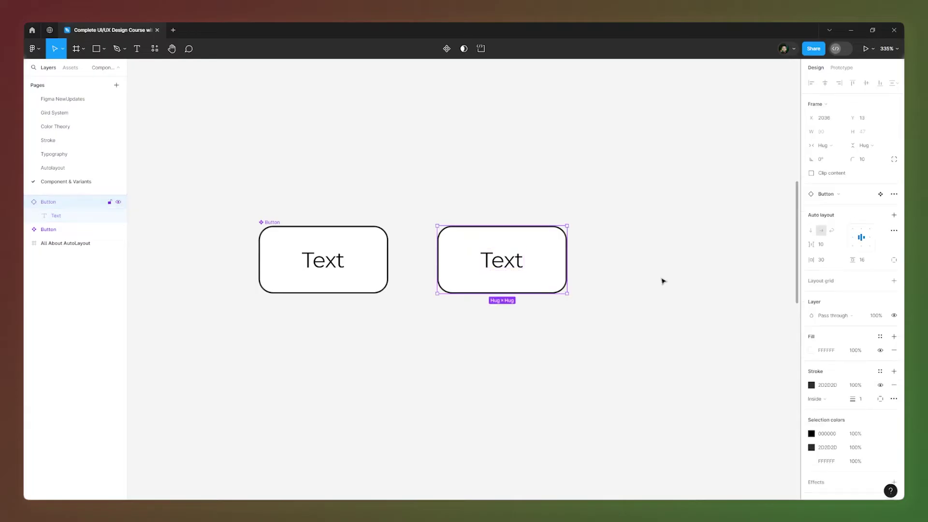
click(812, 352)
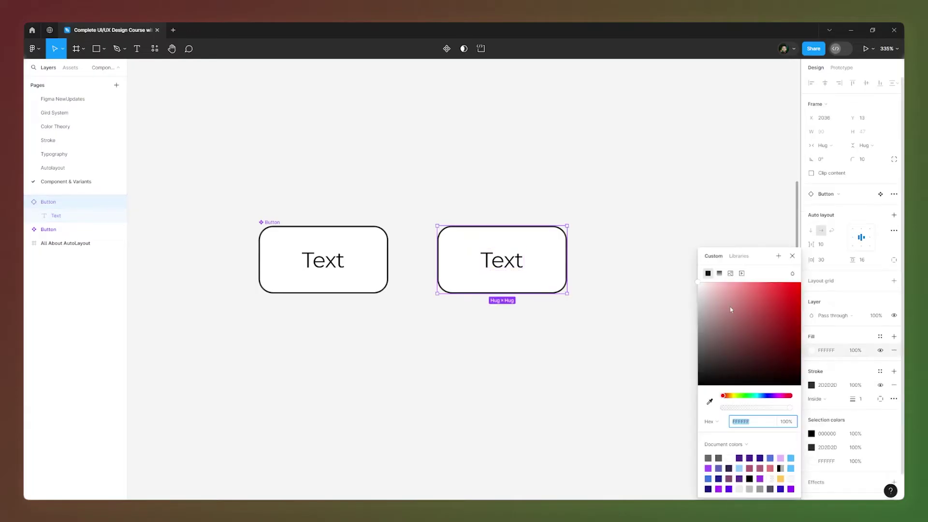
click(712, 284)
click(628, 271)
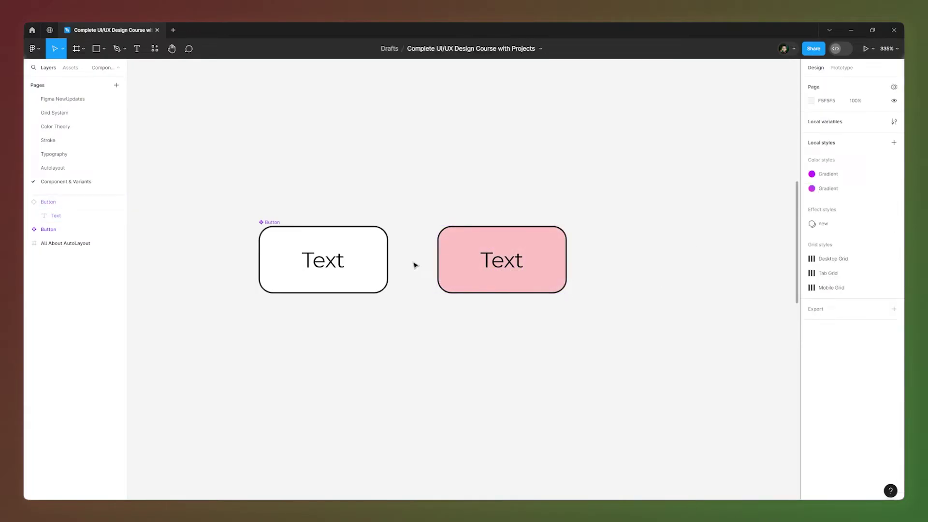
Step: Change the font of the main Button component's text to Poppins
double_click(327, 267)
double_click(327, 268)
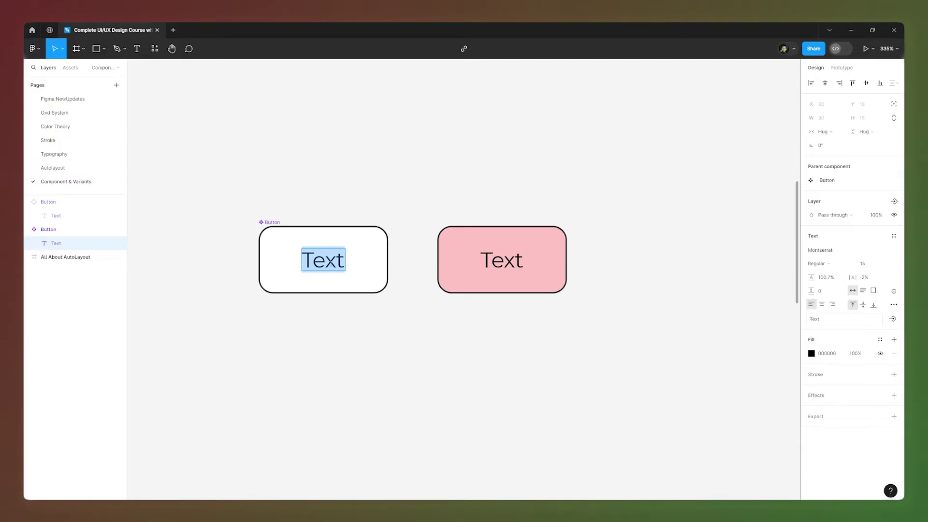
click(849, 254)
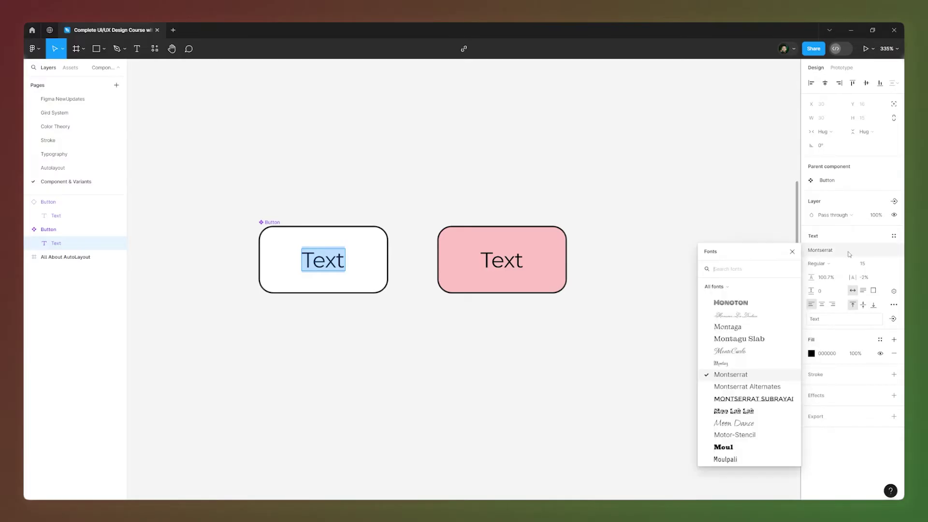
text(pop)
click(742, 288)
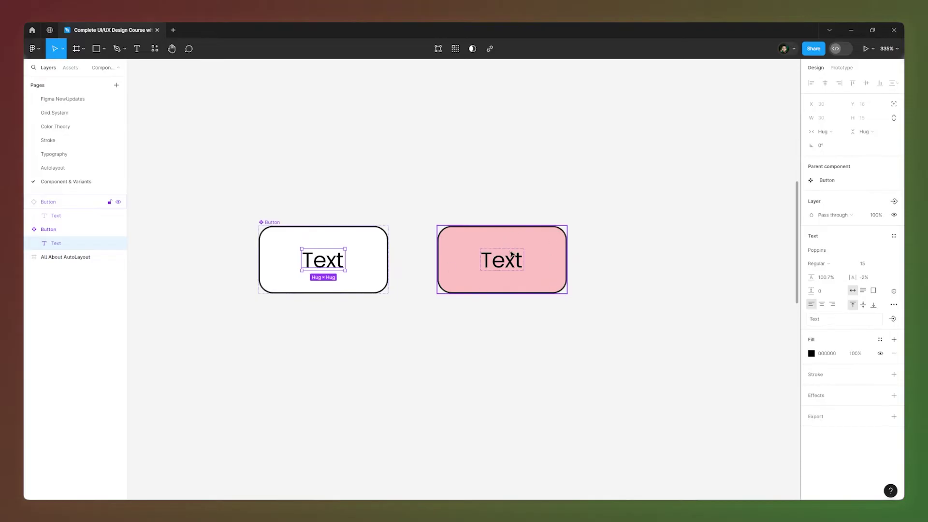
click(521, 205)
Step: Add an iPhone 8 frame to the canvas beside the two buttons
scroll(340, 205, down, 5)
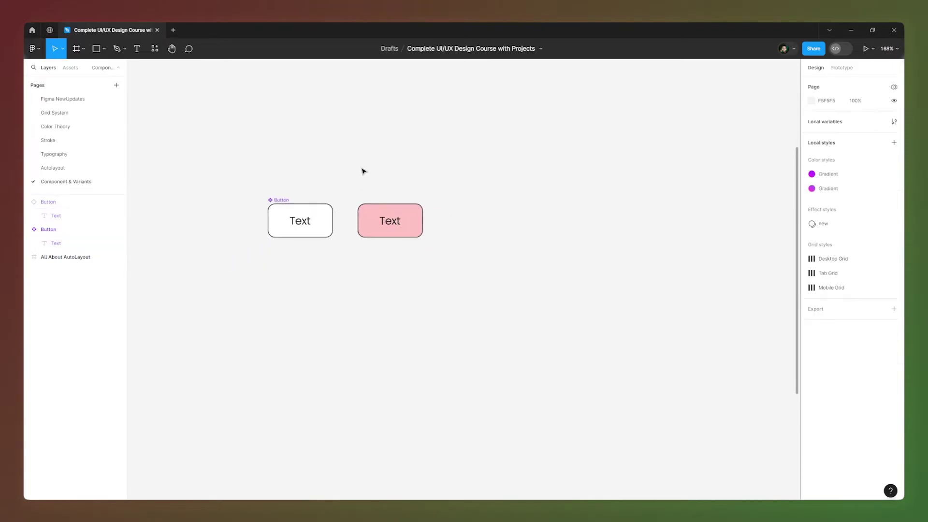
key(f)
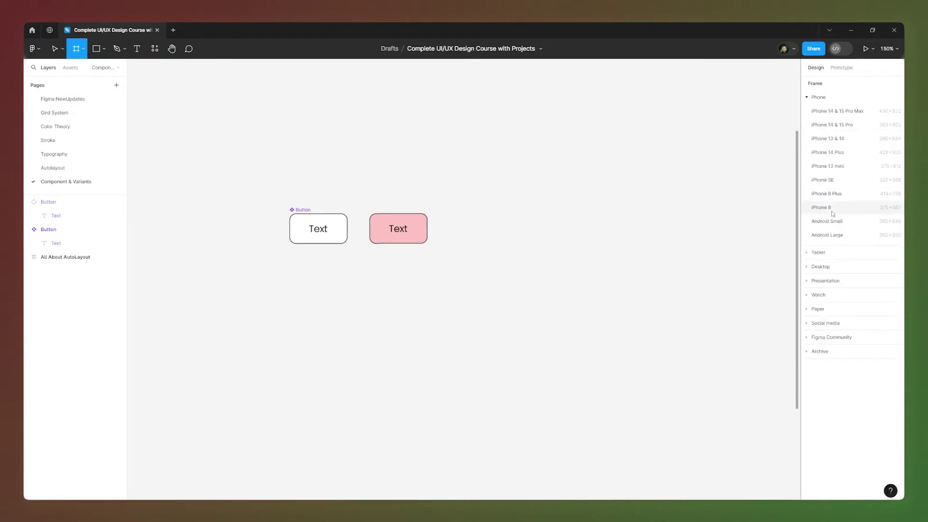
click(831, 208)
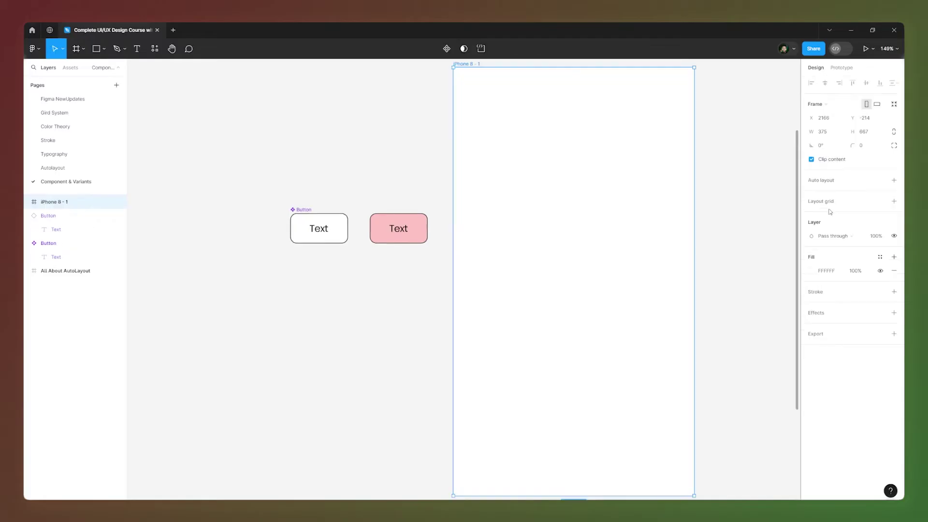
Step: Move the iPhone 8 frame so its upper edge lines up with the two buttons, at Y 13
drag(473, 64, 458, 211)
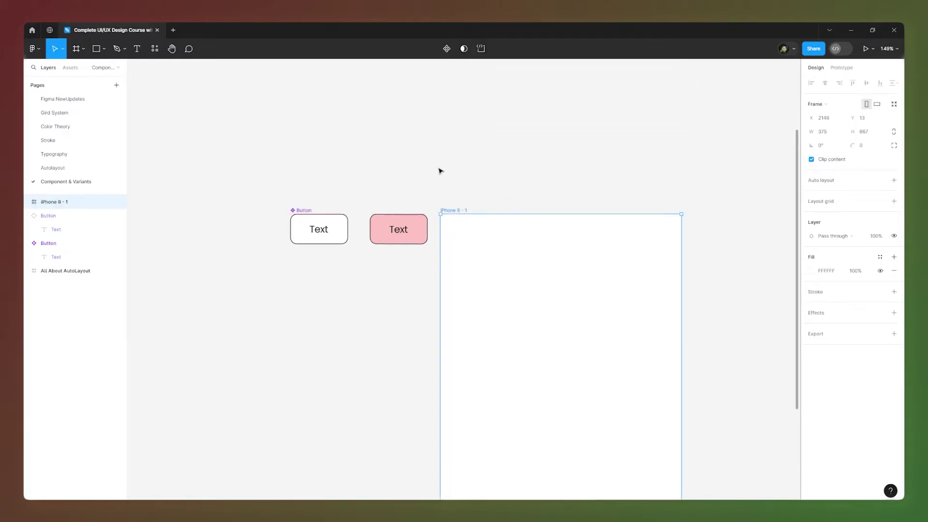
scroll(424, 170, down, 2)
scroll(361, 201, down, 2)
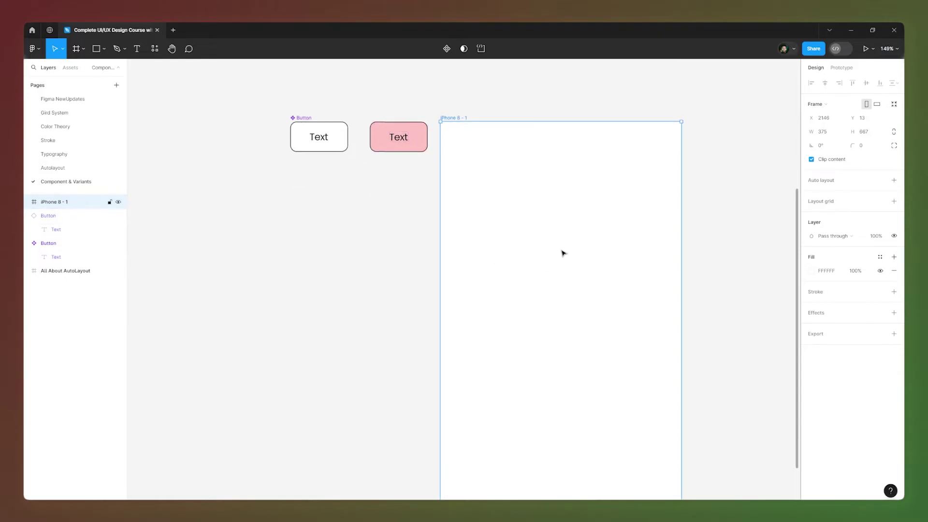
scroll(558, 254, down, 2)
scroll(429, 219, down, 3)
scroll(550, 268, up, 1)
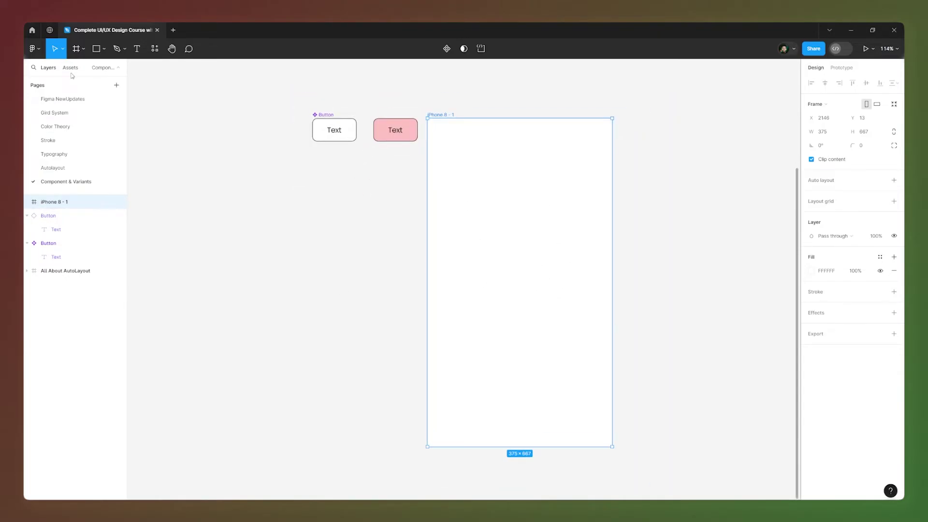
Step: Insert an instance of the local Button component into the middle of the iPhone 8 frame and change its text to Login
click(70, 68)
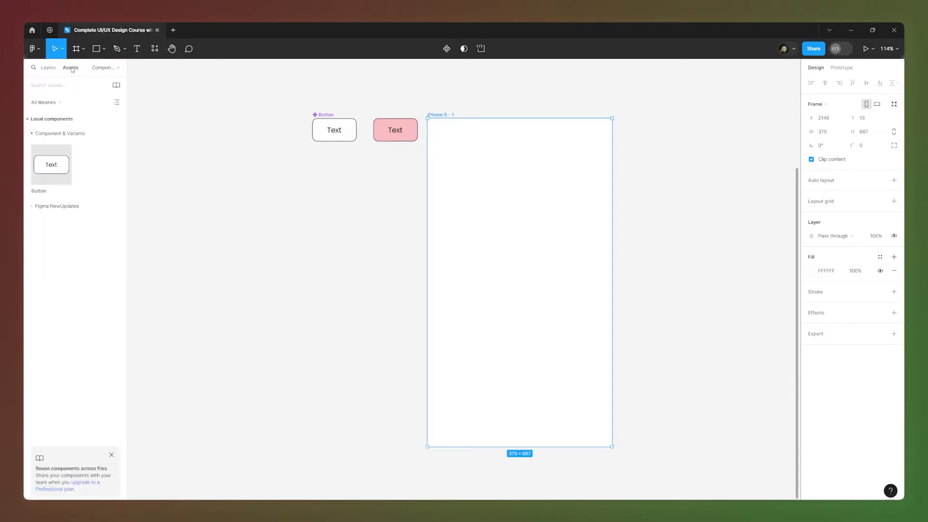
drag(51, 162, 522, 269)
double_click(522, 268)
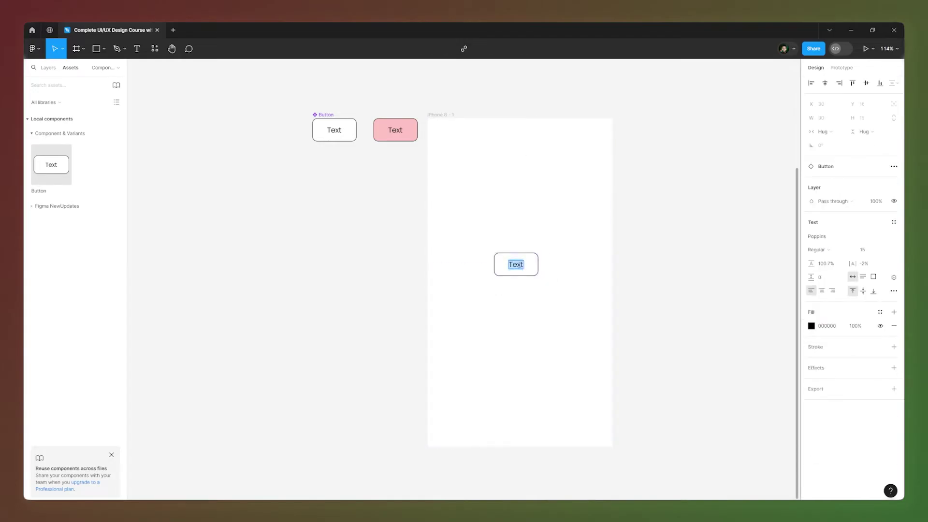
text(Login)
key(Escape)
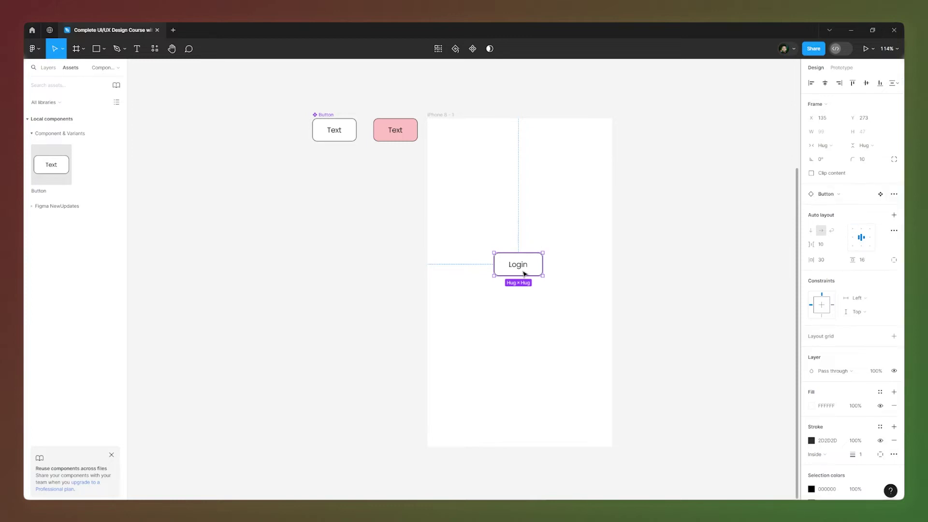
Step: Compare the Login instance, the pink instance and the main Button in the layers and on the canvas, and check the local component assets
click(43, 68)
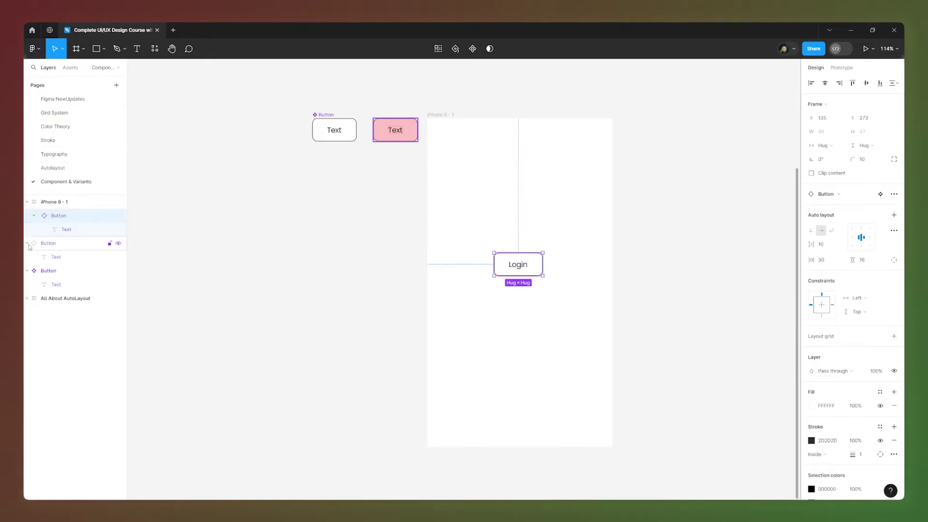
click(395, 137)
click(338, 128)
click(516, 263)
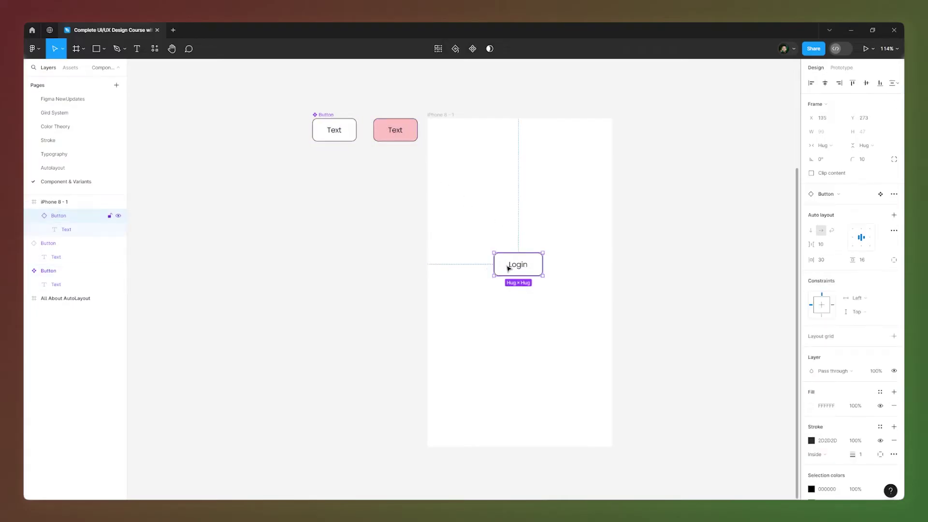
click(335, 115)
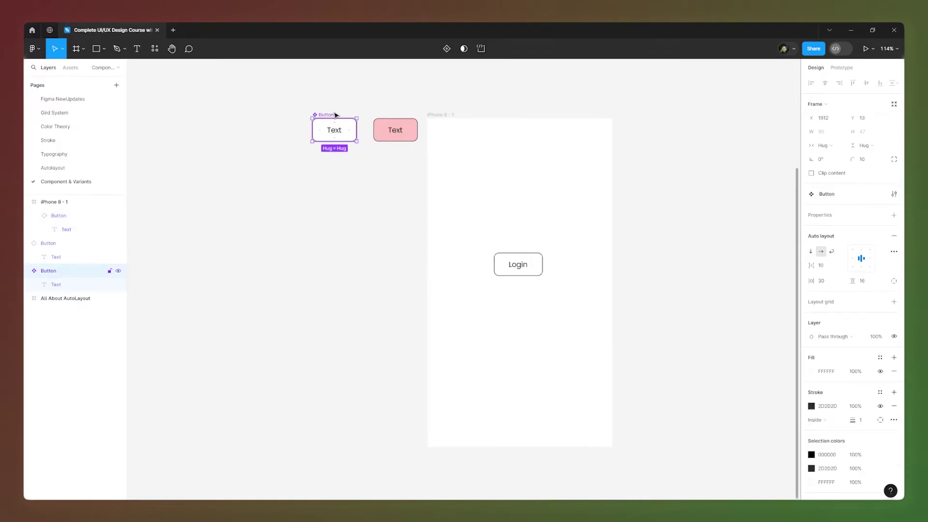
click(70, 67)
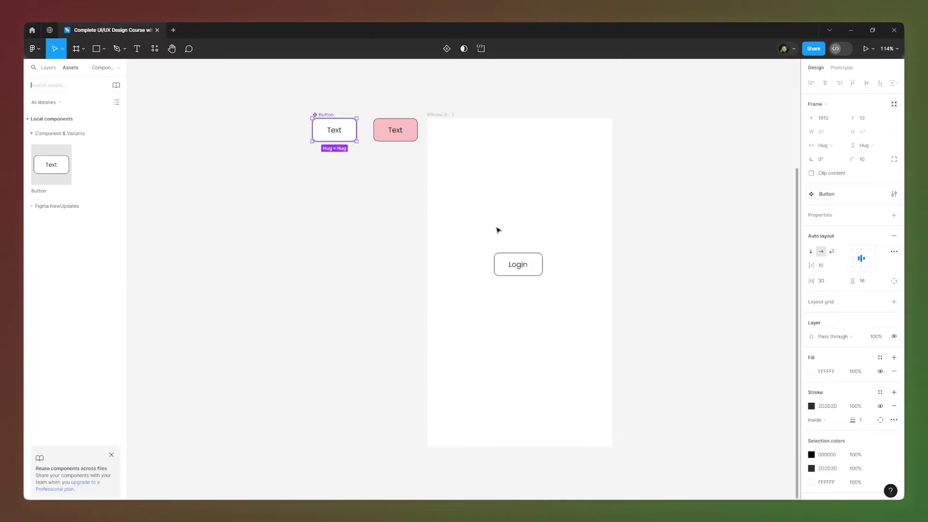
click(48, 67)
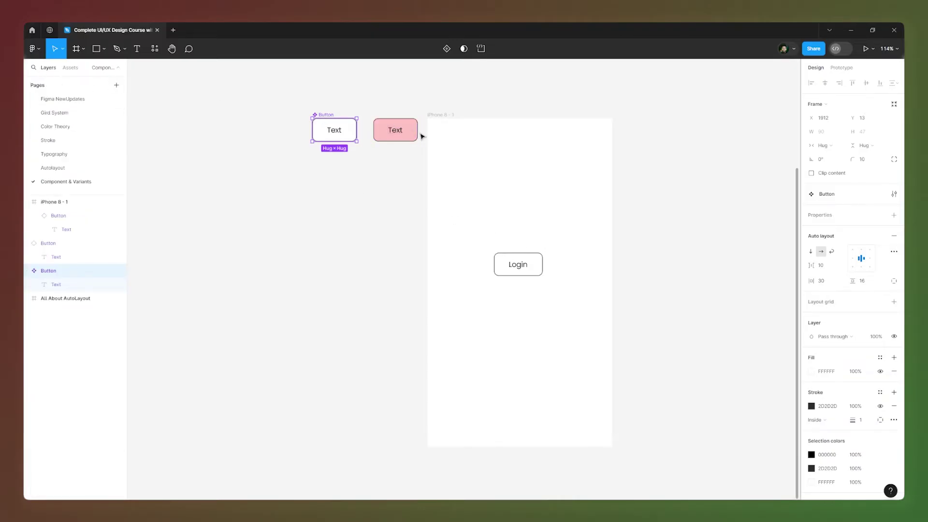
Step: Turn the pink Button instance into its own main component
click(397, 131)
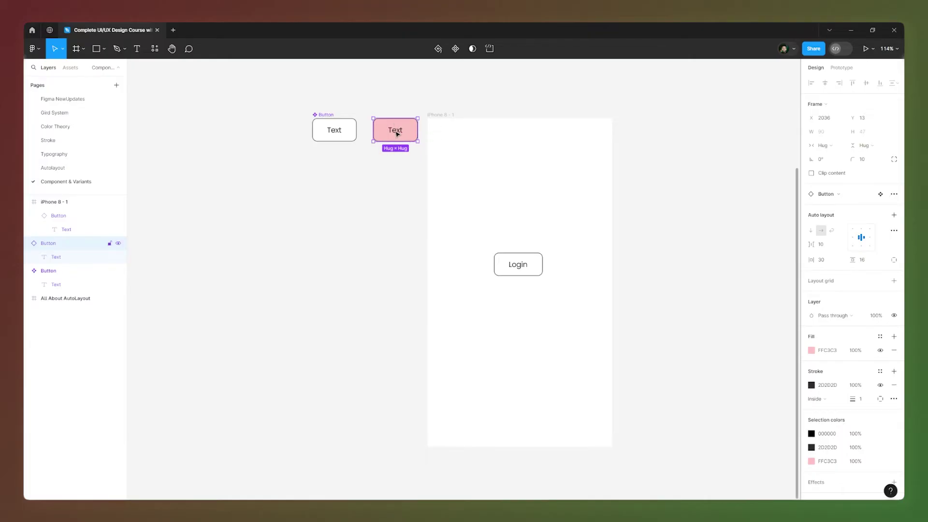
scroll(358, 85, up, 5)
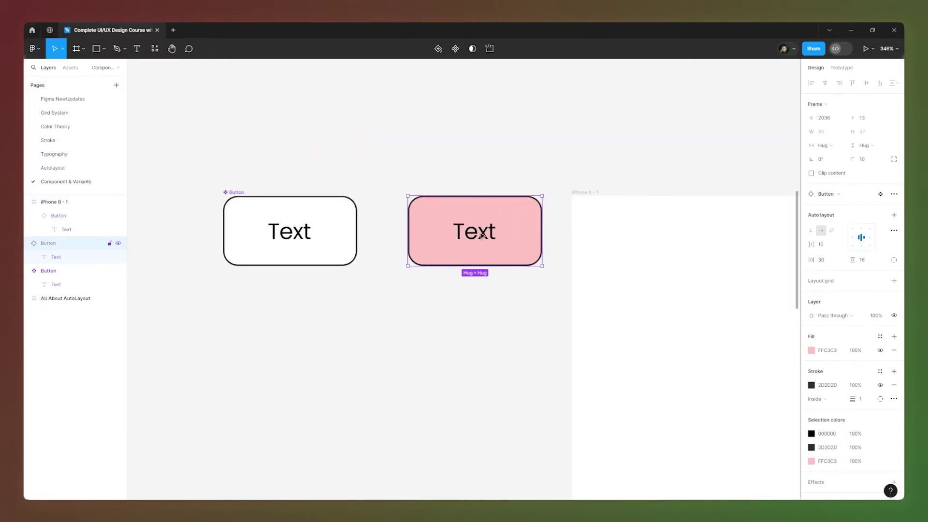
click(454, 52)
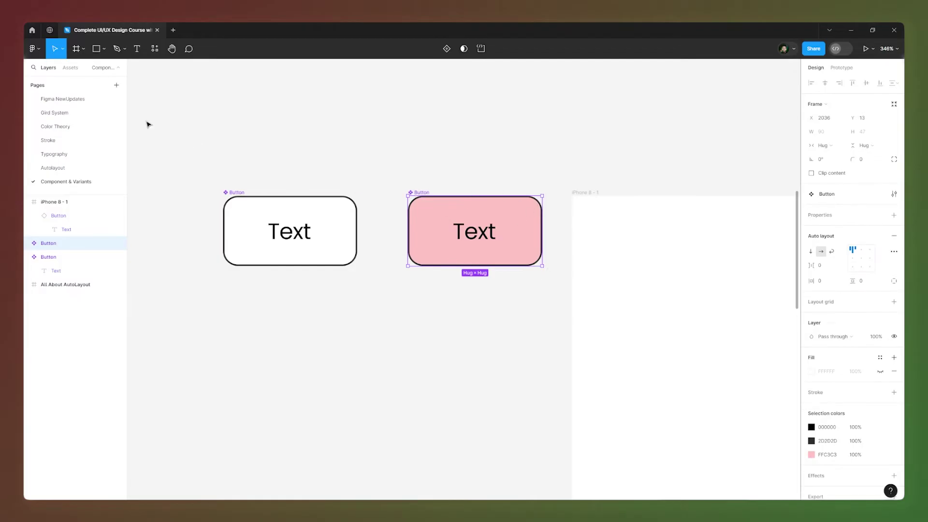
Step: Insert an instance of the pink Button component above the Login button in the iPhone 8 frame and change its text to Signup
click(71, 68)
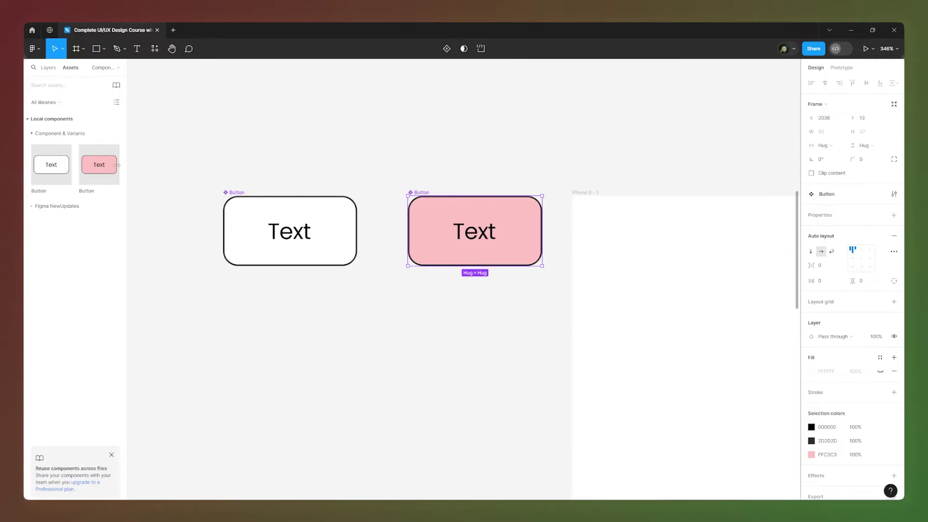
scroll(262, 131, down, 5)
drag(100, 180, 500, 295)
double_click(500, 295)
double_click(501, 295)
text(Signup)
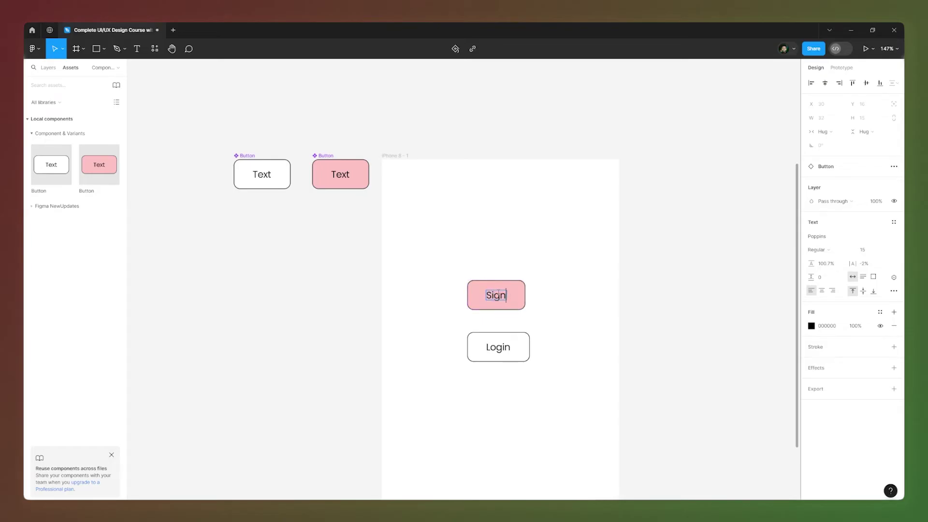
key(Escape)
click(290, 297)
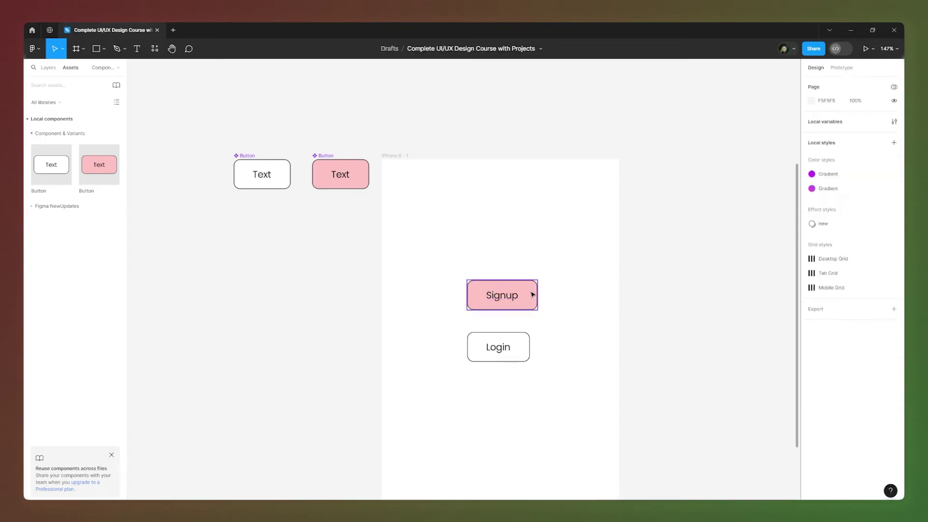
Step: Center the Signup and Login buttons horizontally in the iPhone 8 frame
click(532, 295)
click(825, 83)
click(502, 341)
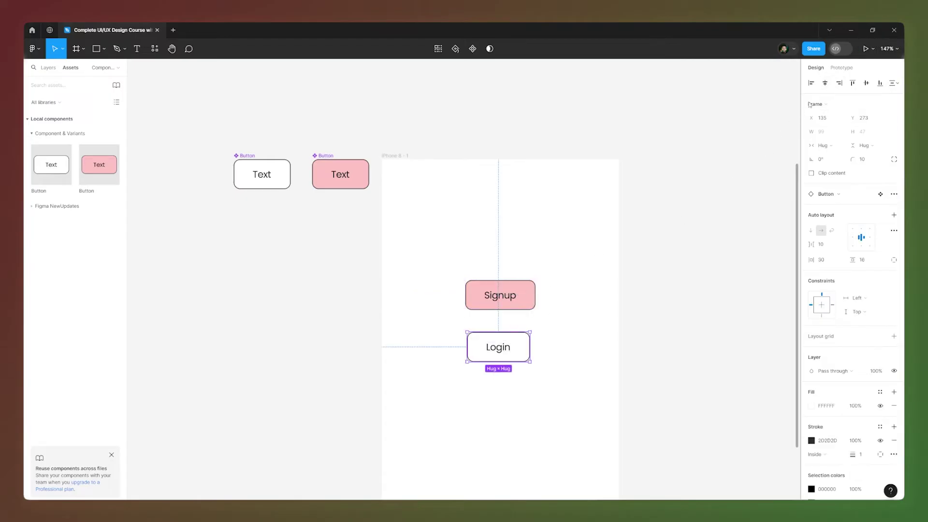
click(826, 83)
Step: Go from the Signup instance to its main component and view it together with the iPhone 8 frame
click(526, 295)
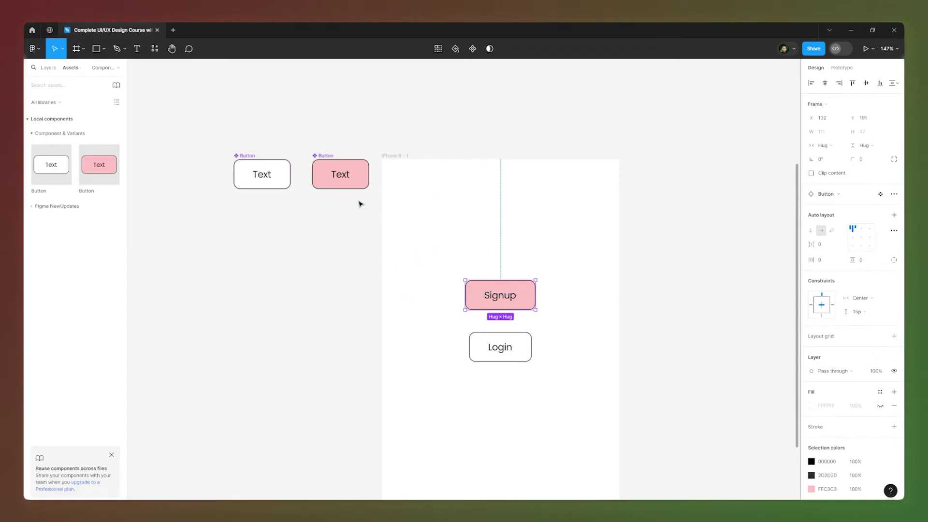
click(879, 195)
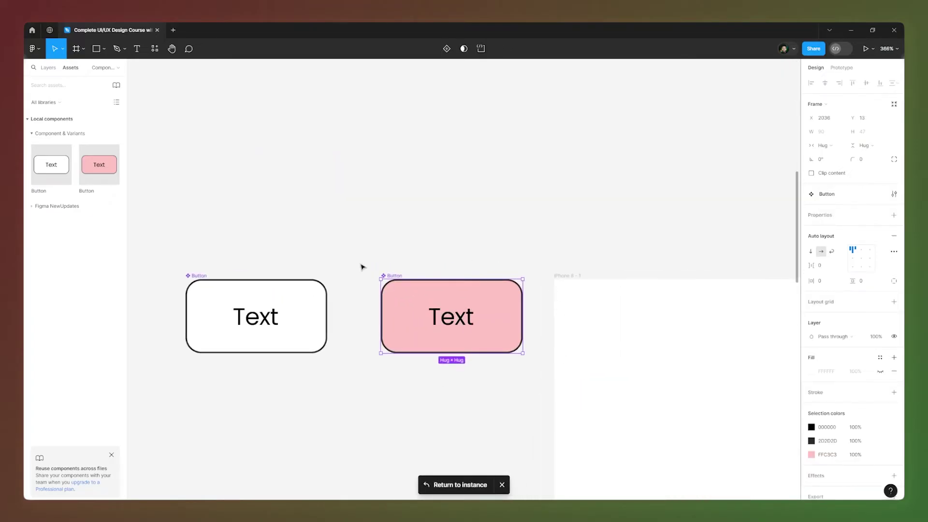
scroll(386, 260, down, 5)
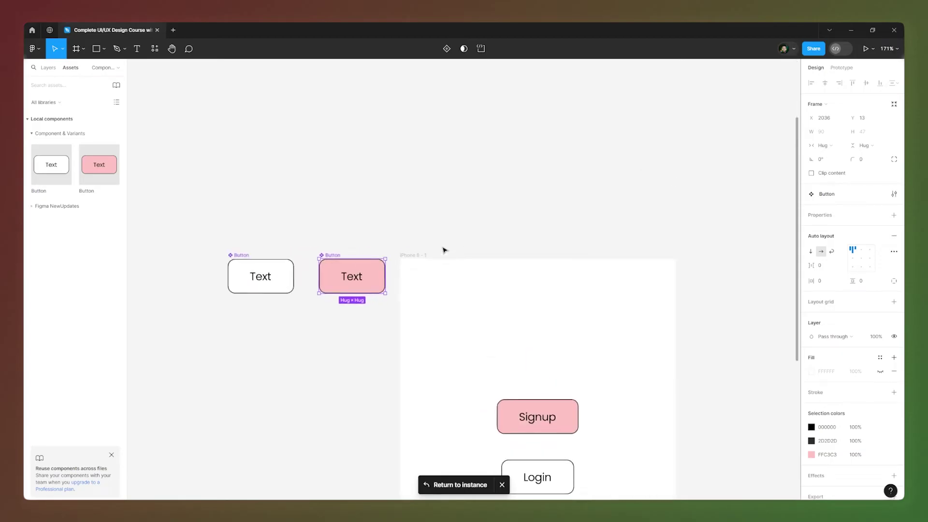
scroll(443, 248, up, 3)
scroll(384, 263, down, 1)
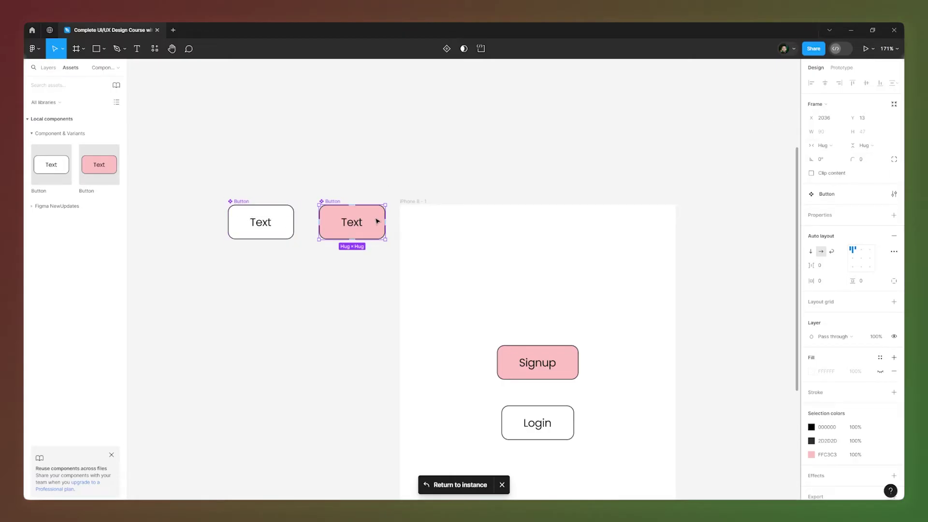
scroll(378, 222, up, 2)
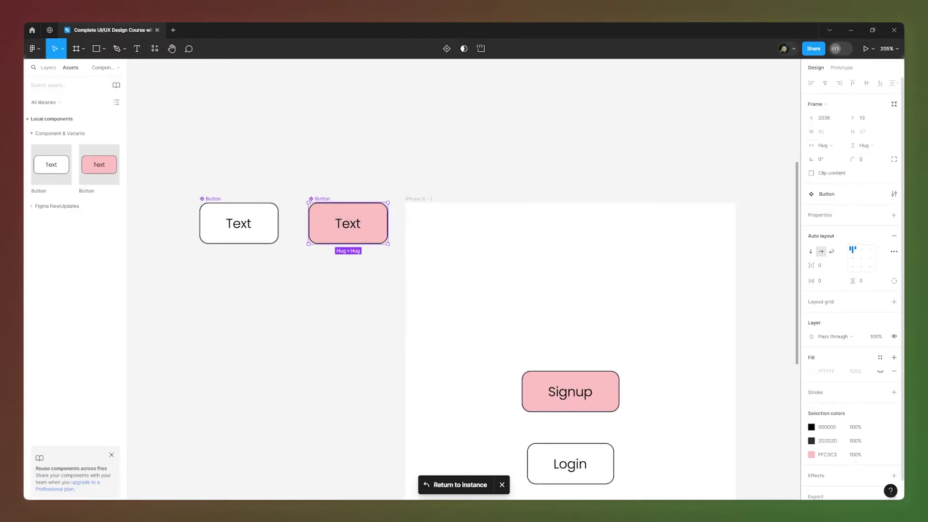
Step: Try to set the corner radius of the pink main Button component to 70
click(860, 159)
text(70)
key(Escape)
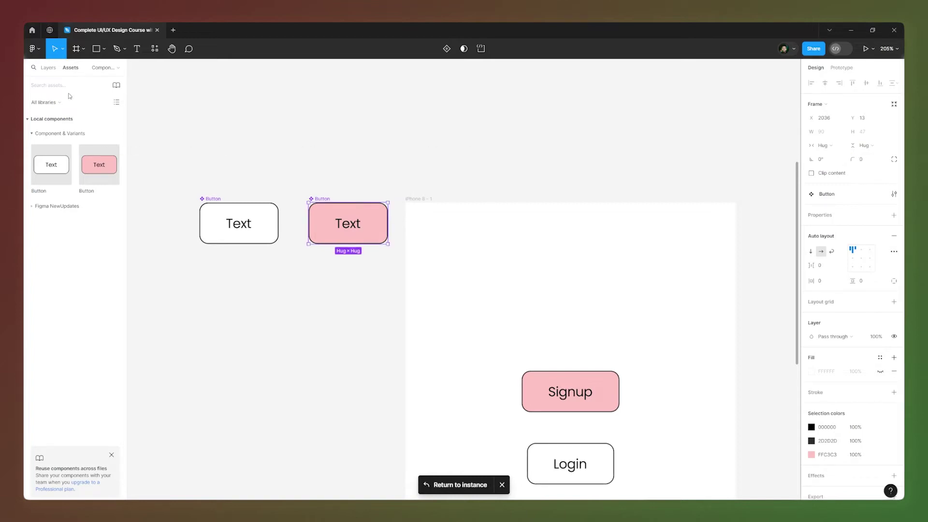
Step: Set the corner radius of the Button nested inside the pink main component to 41
click(48, 67)
click(28, 285)
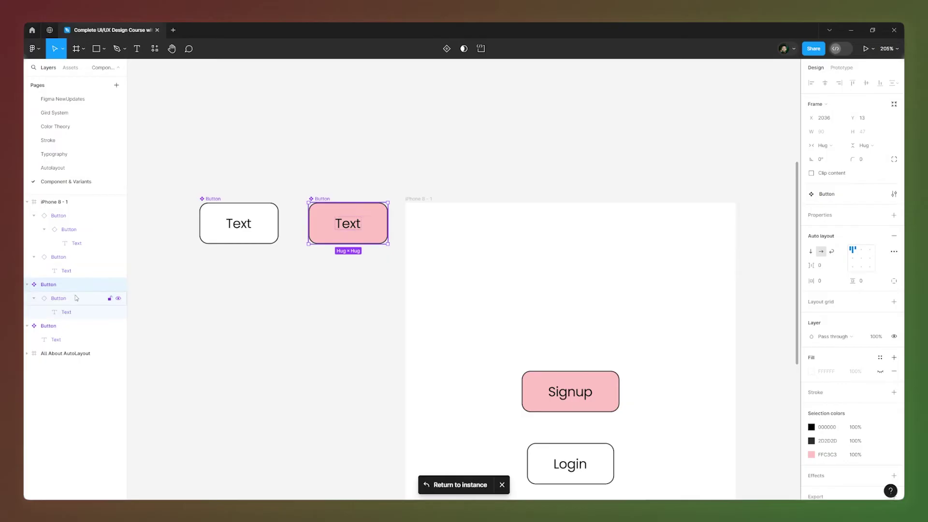
click(60, 299)
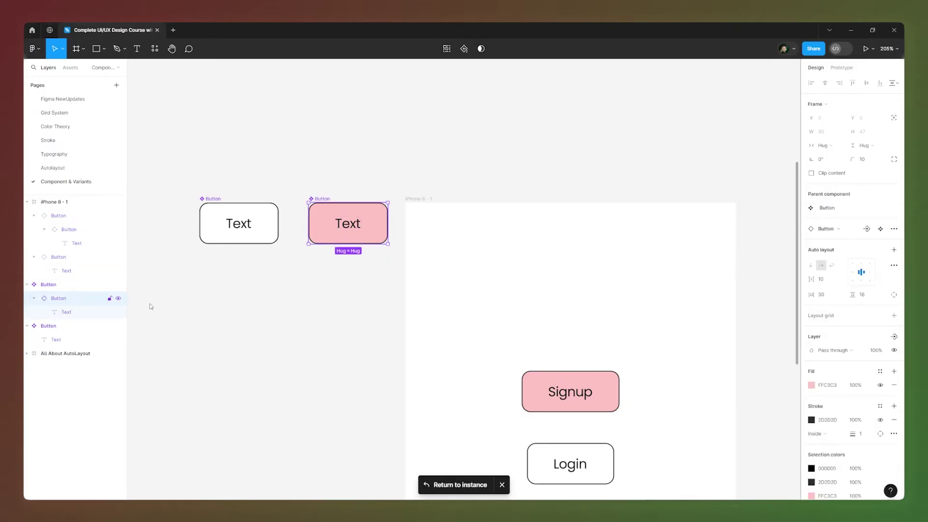
drag(852, 160, 854, 160)
scroll(577, 362, down, 1)
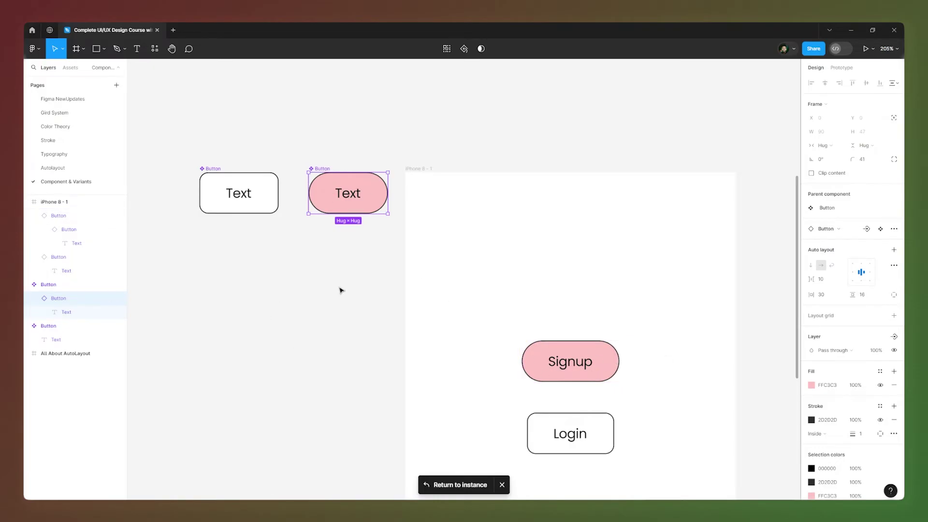
click(341, 289)
Step: Select both main Button components together on the canvas, then clear the selection
ctrl+scroll(355, 265, down, 3)
drag(244, 173, 361, 252)
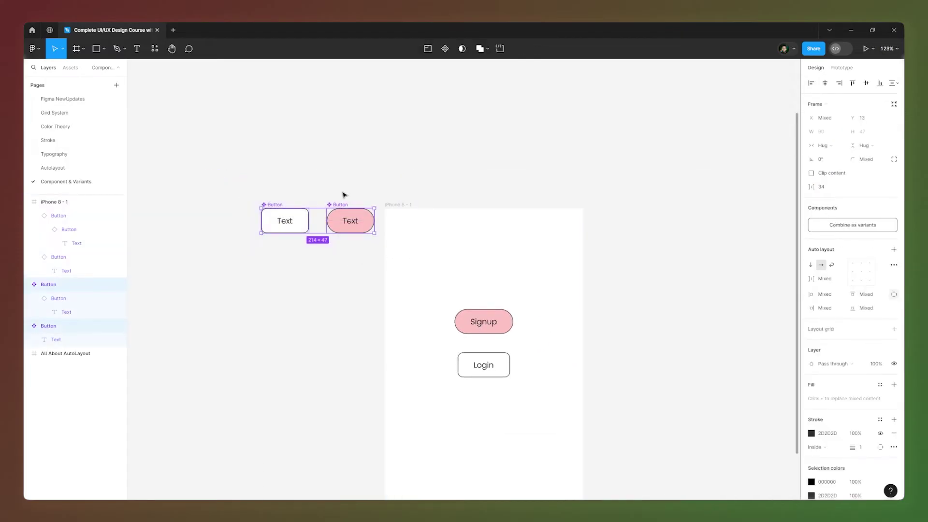
click(345, 162)
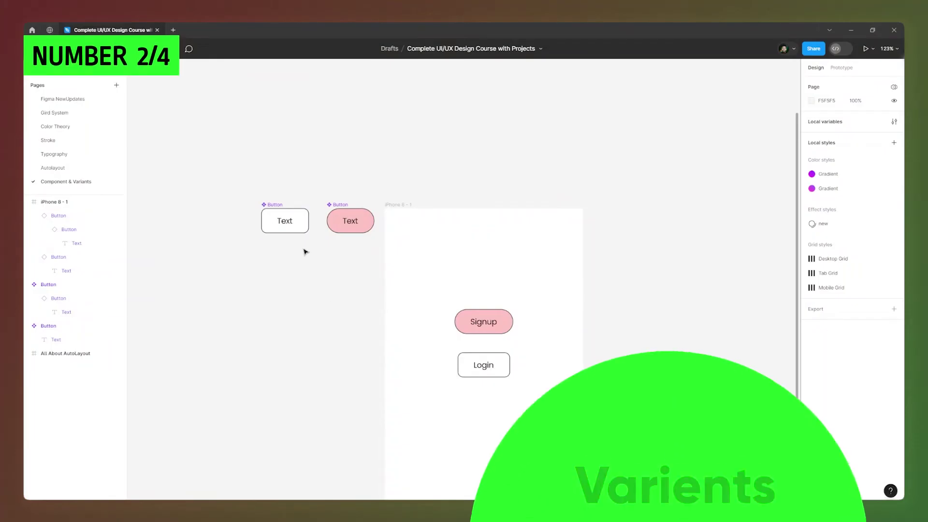
Step: Add the text "Text" on the empty canvas below the main Button components and wrap it in an auto layout frame
scroll(244, 256, down, 2)
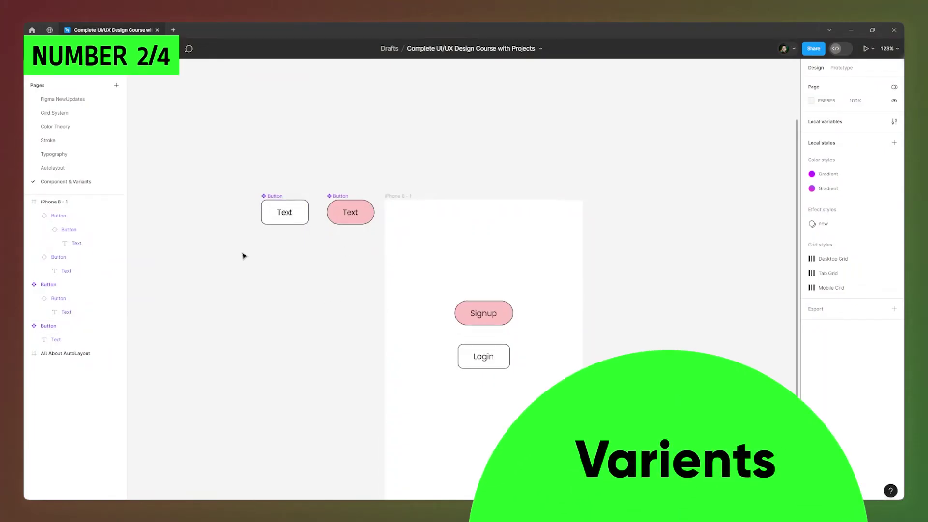
scroll(176, 310, up, 2)
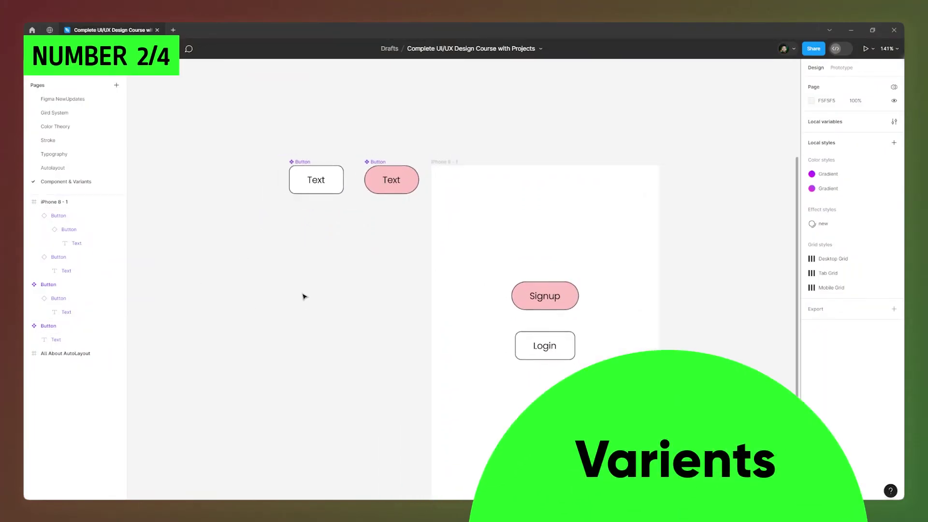
scroll(223, 262, up, 4)
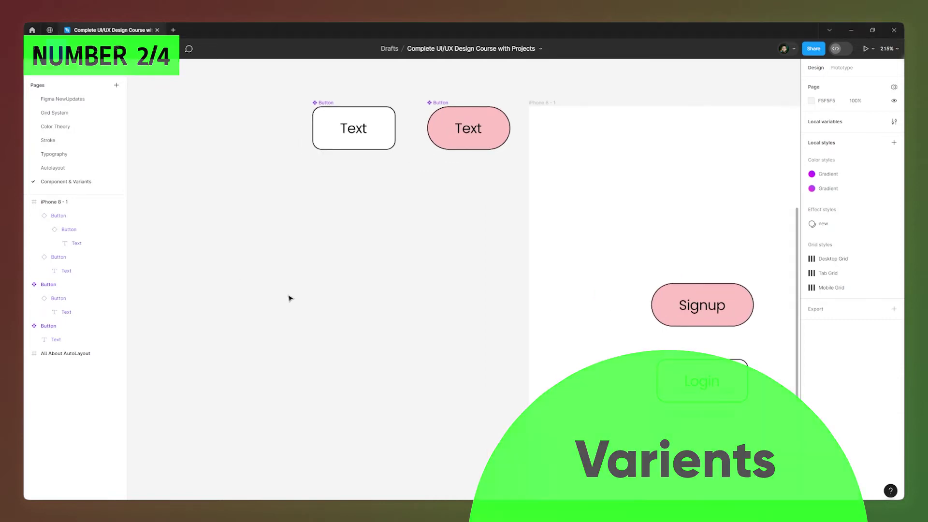
key(t)
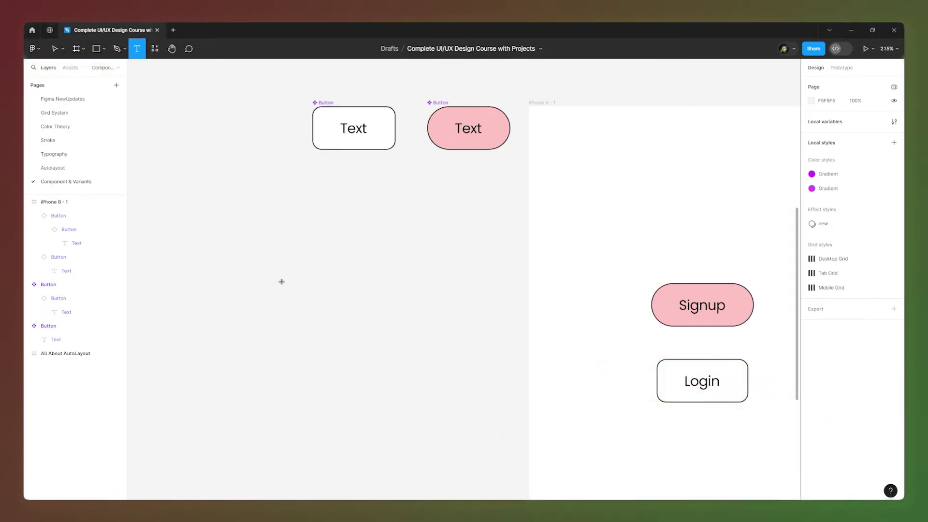
click(281, 281)
text(Text)
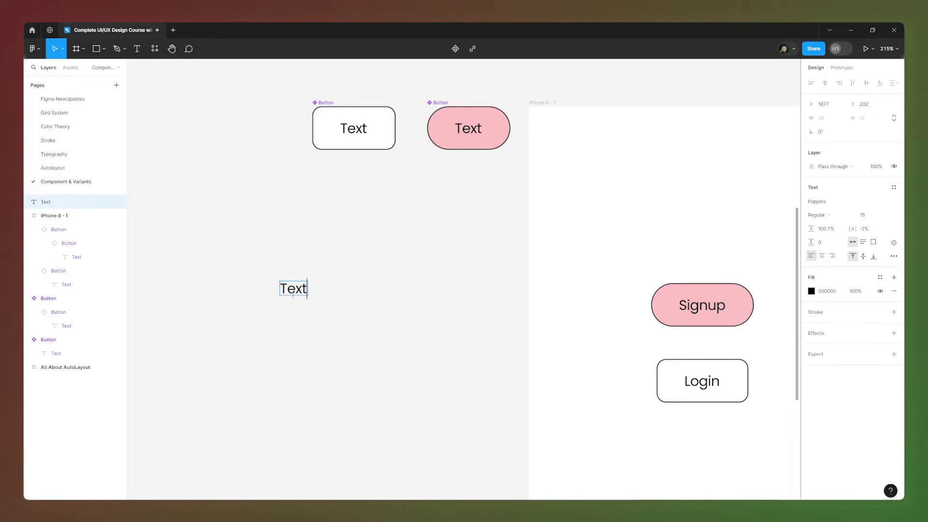
key(Escape)
key(shift+a)
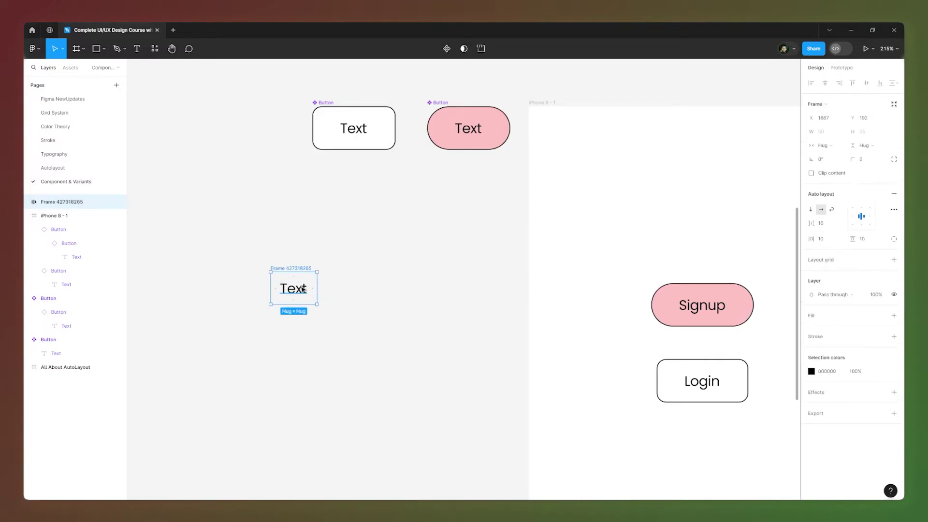
Step: Set the new text frame's auto layout padding to 30 horizontally and 16 vertically
click(826, 243)
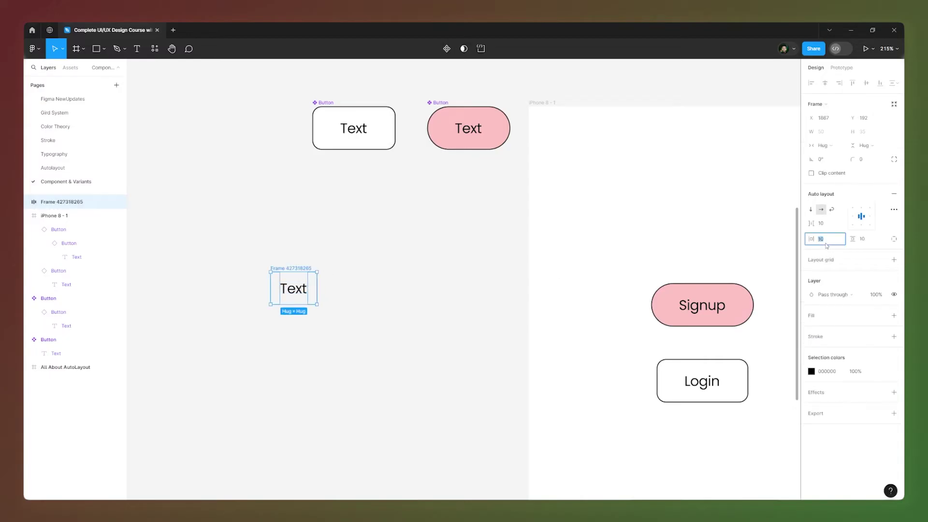
text(30)
key(Return)
click(871, 246)
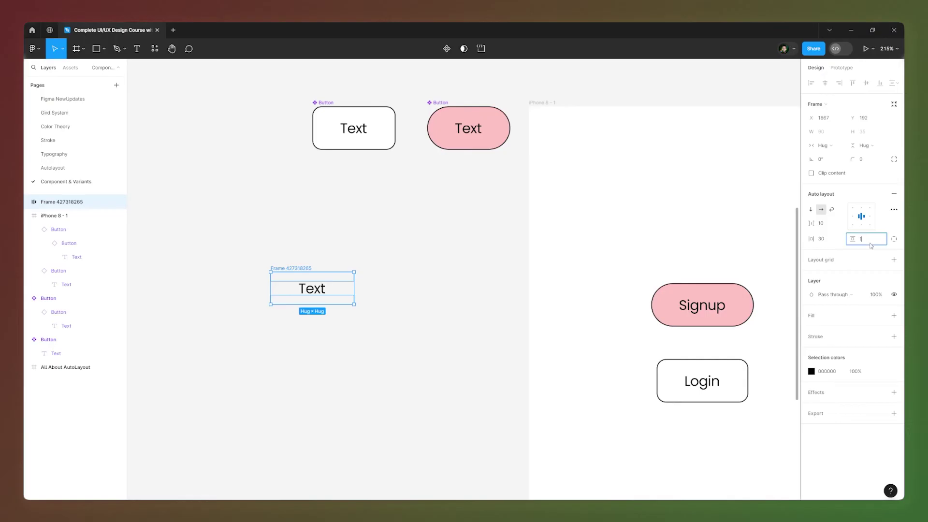
text(16)
key(Return)
Step: Give the new text frame a white FFFFFF fill and a corner radius of 10
click(822, 320)
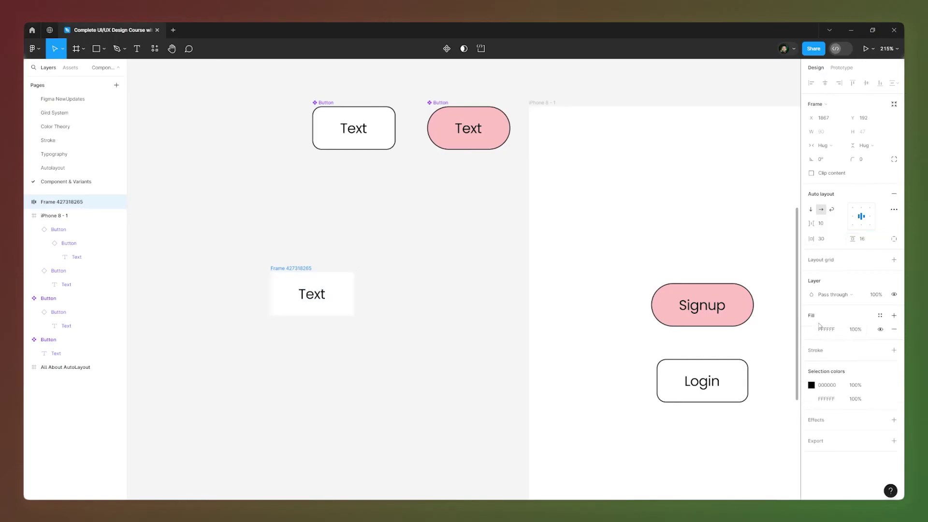
click(812, 330)
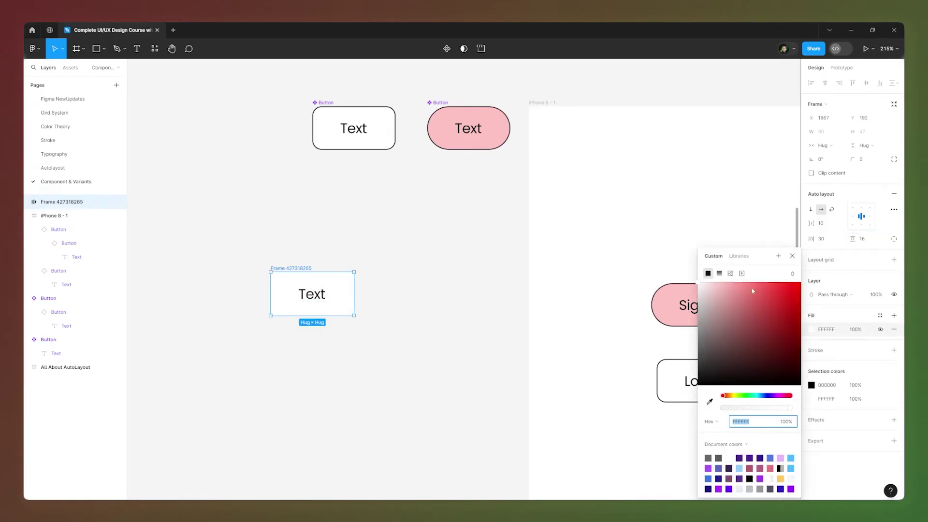
click(792, 256)
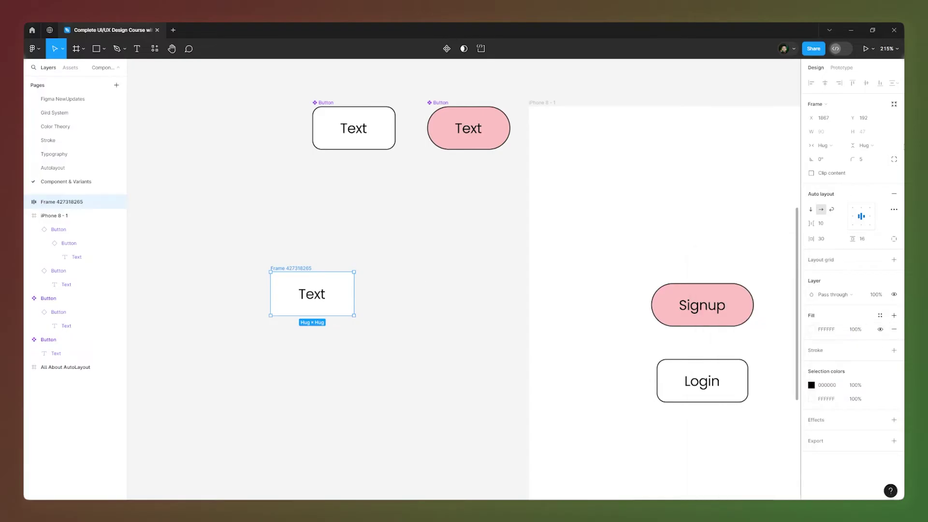
click(871, 160)
text(10)
key(Return)
Step: Add a 1 px inside stroke in dark grey 3B3B3B to the new text frame
click(821, 349)
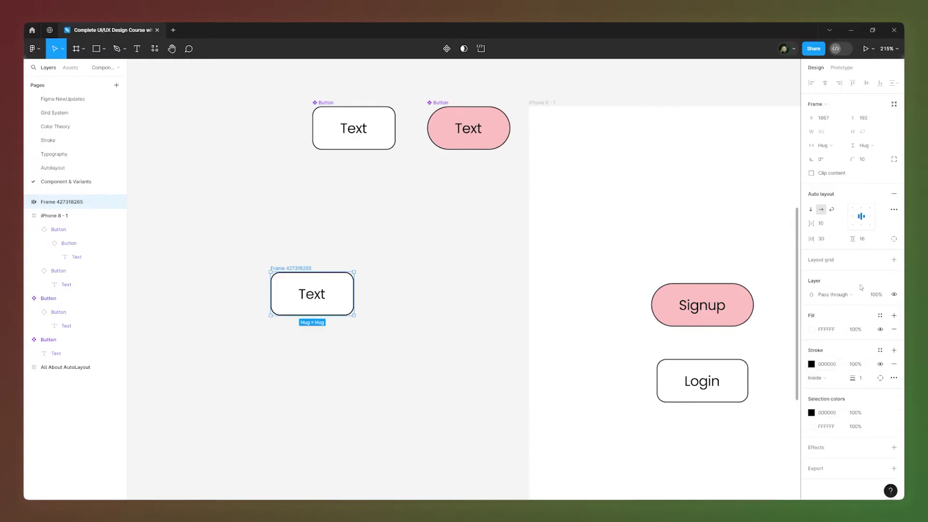
click(811, 364)
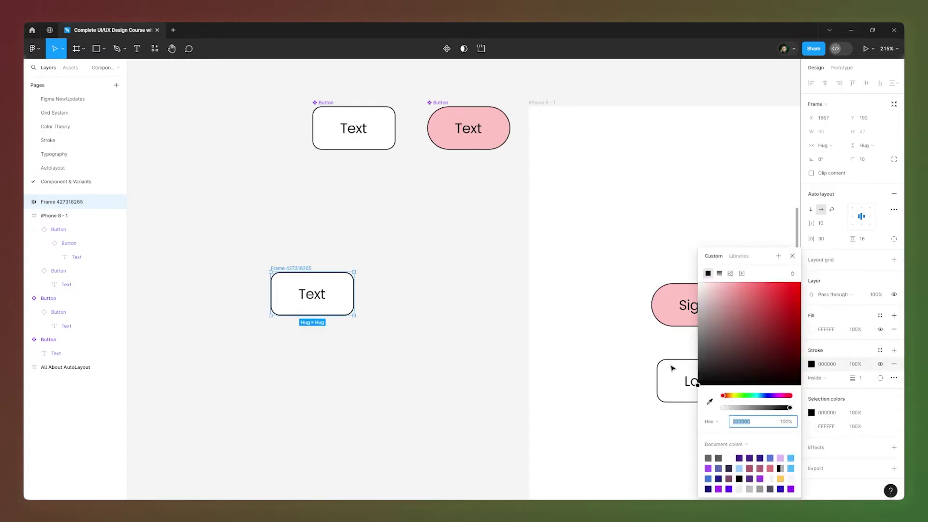
drag(705, 374, 685, 367)
click(379, 320)
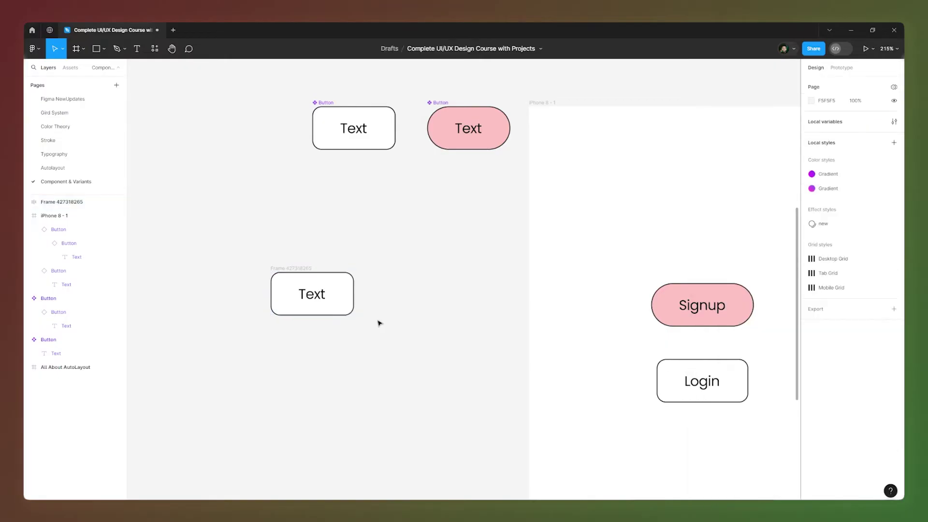
Step: Turn the new text frame into a component and rename it "Button"
scroll(247, 315, up, 3)
click(300, 246)
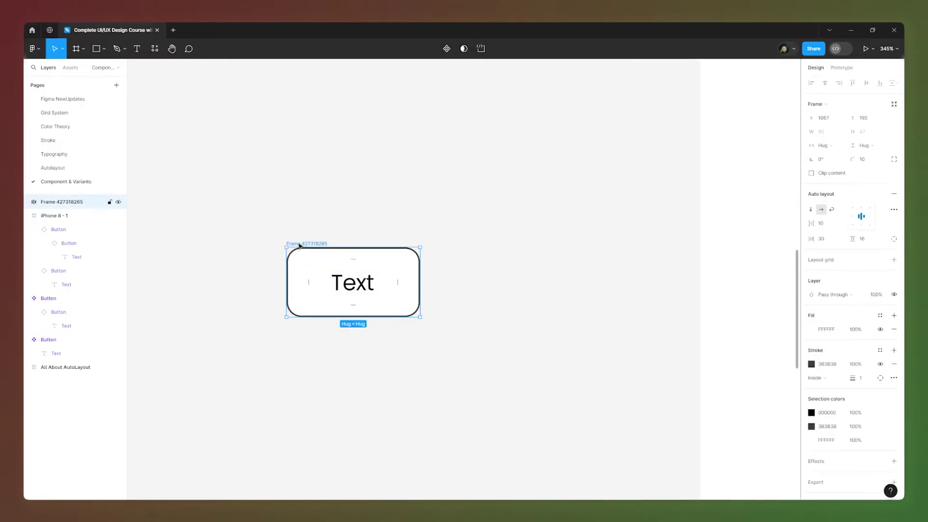
click(448, 50)
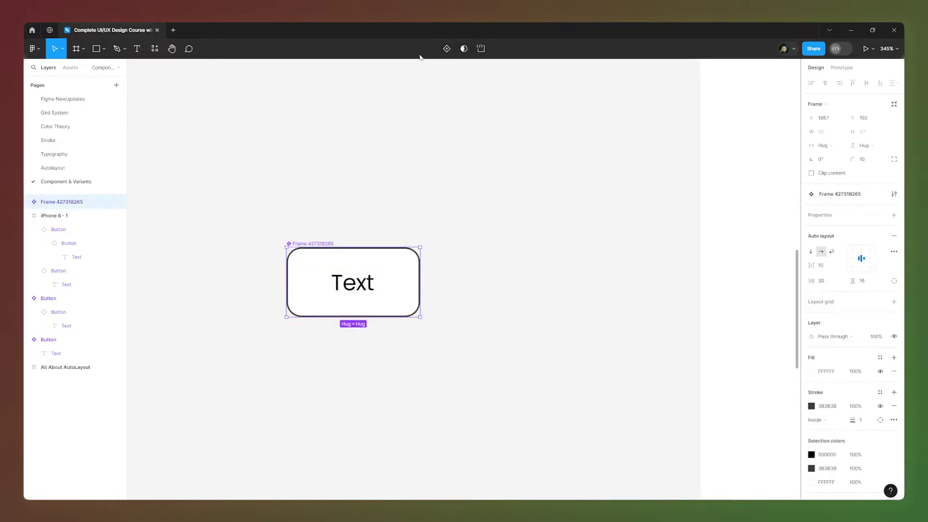
double_click(58, 202)
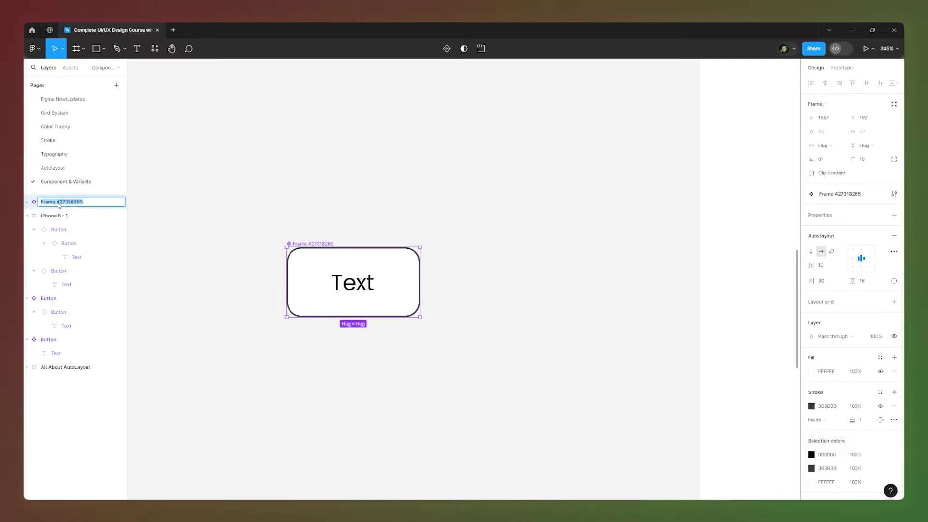
text(Button)
key(Return)
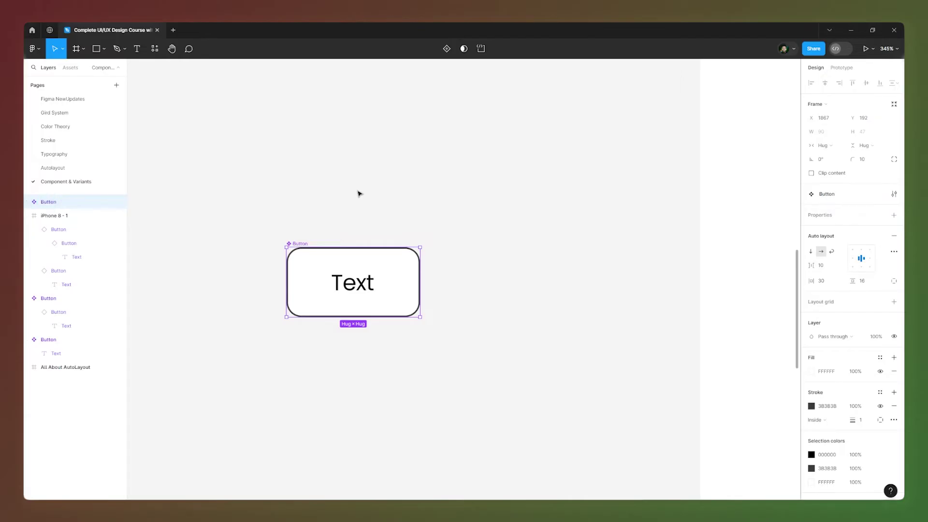
Step: Add a second variant to the new Button component and select its Default variant within the set
scroll(425, 242, down, 2)
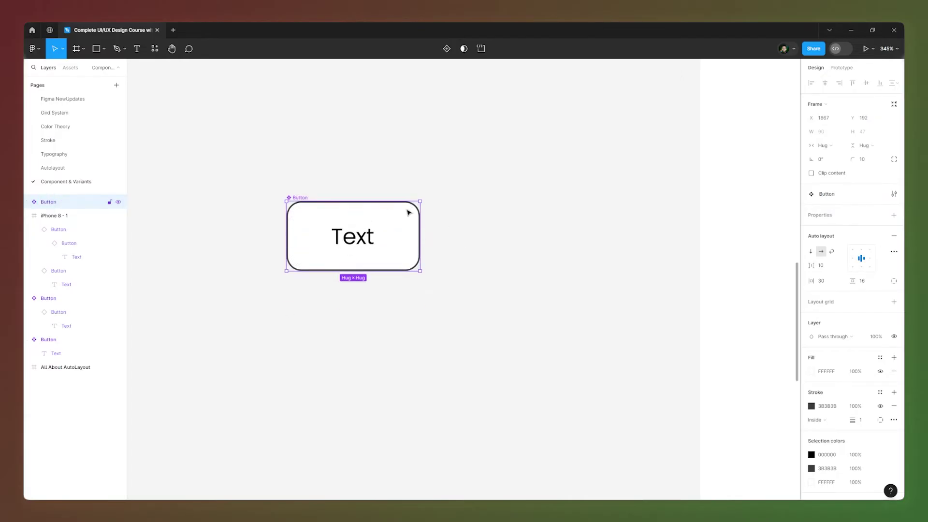
scroll(369, 217, down, 1)
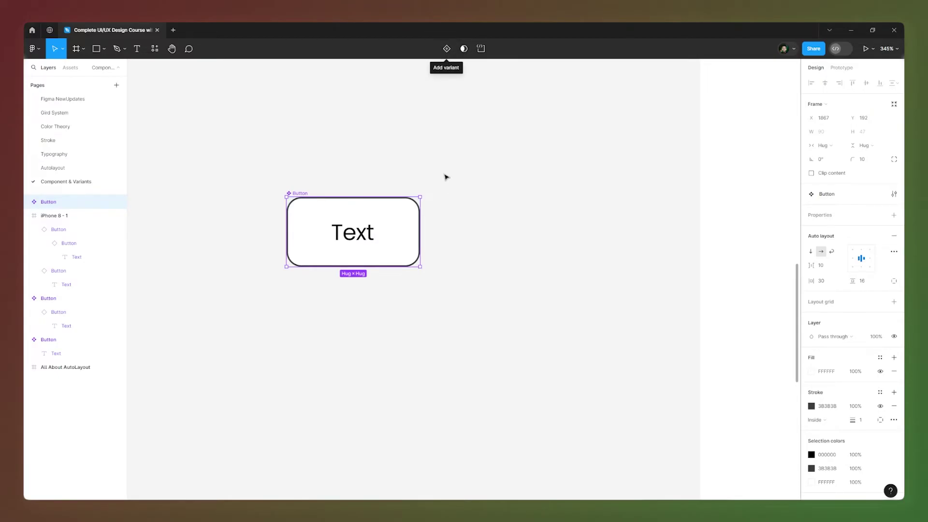
click(447, 49)
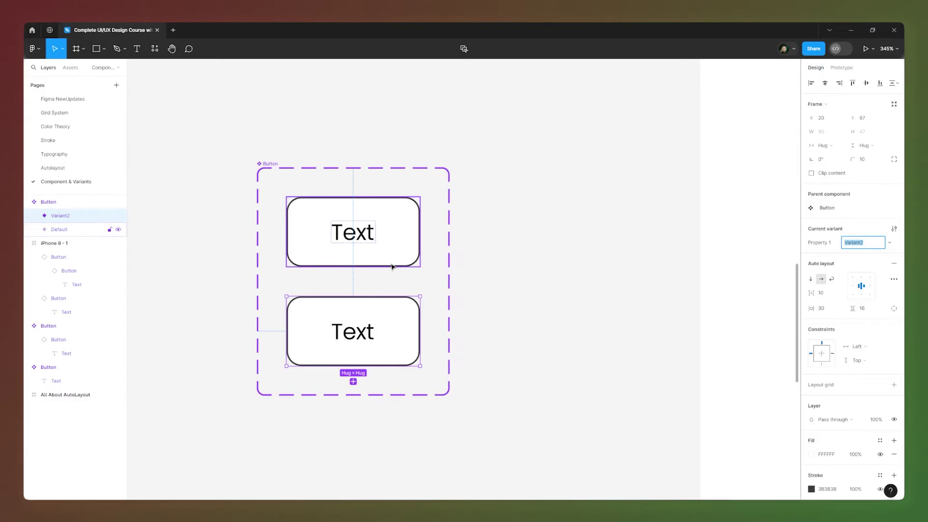
click(50, 206)
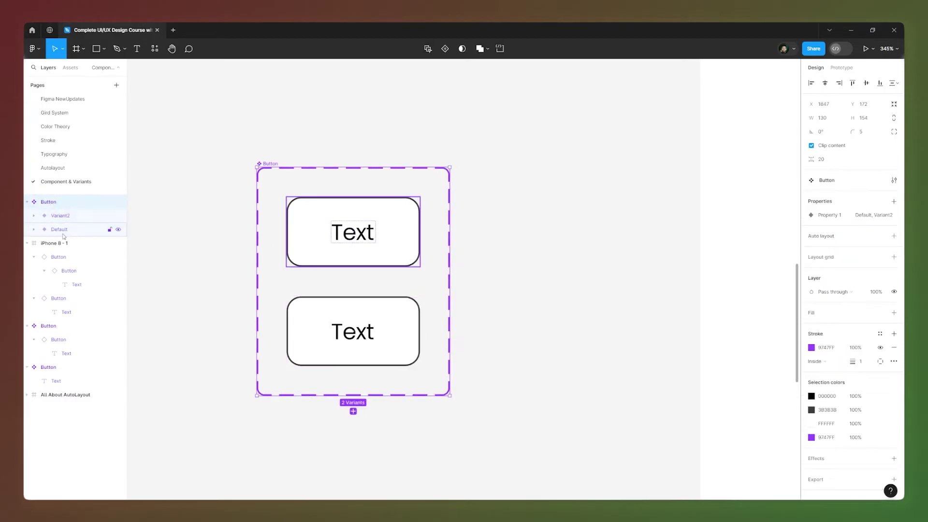
click(323, 224)
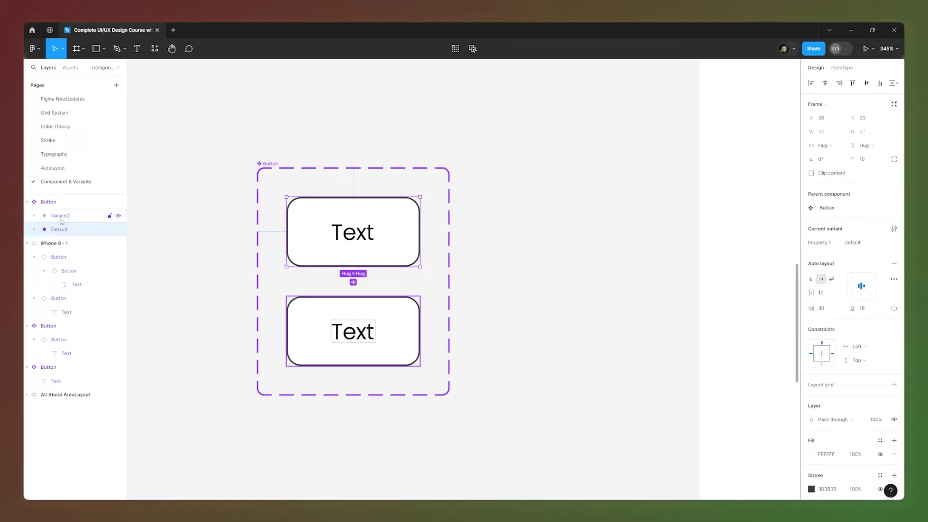
Step: Change the fill of the second Button variant to black 000000
click(417, 355)
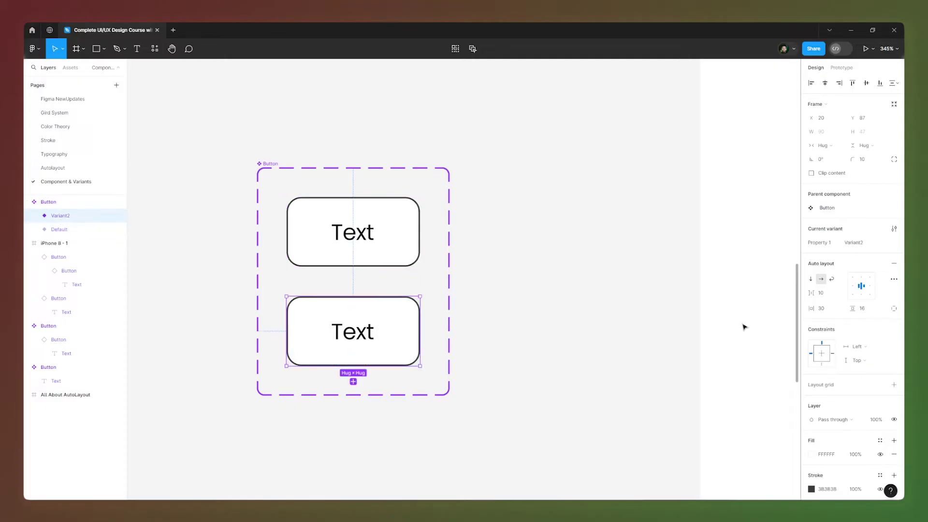
scroll(843, 330, down, 1)
scroll(843, 330, down, 3)
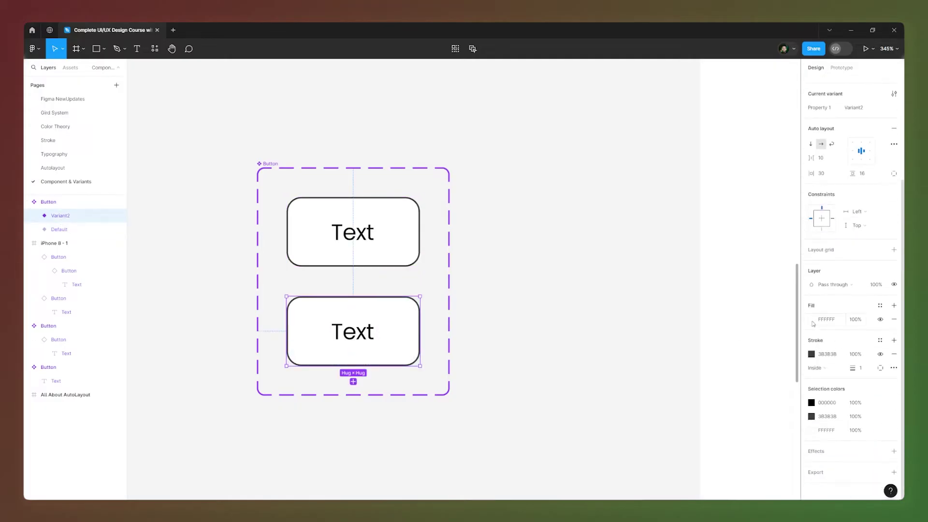
click(813, 321)
drag(735, 296, 665, 425)
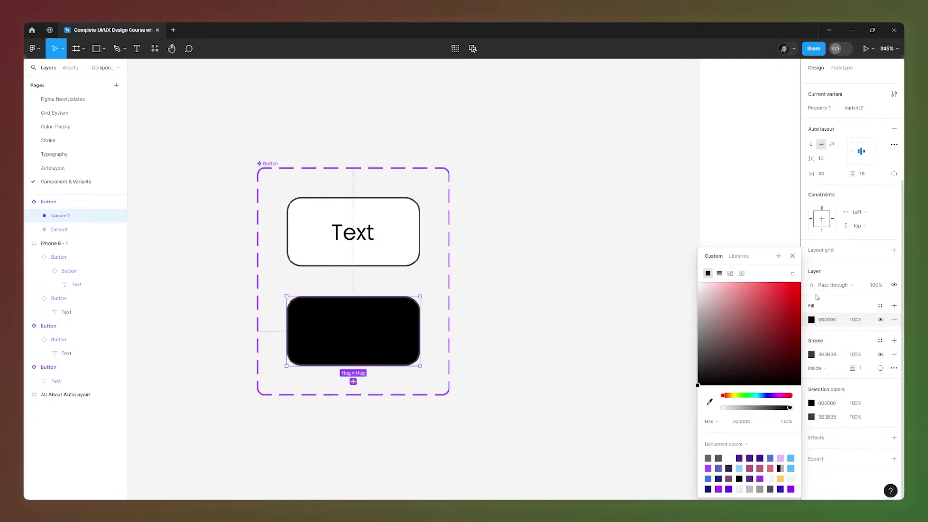
Step: Change the text colour inside the black Button variant to white
click(358, 332)
click(812, 354)
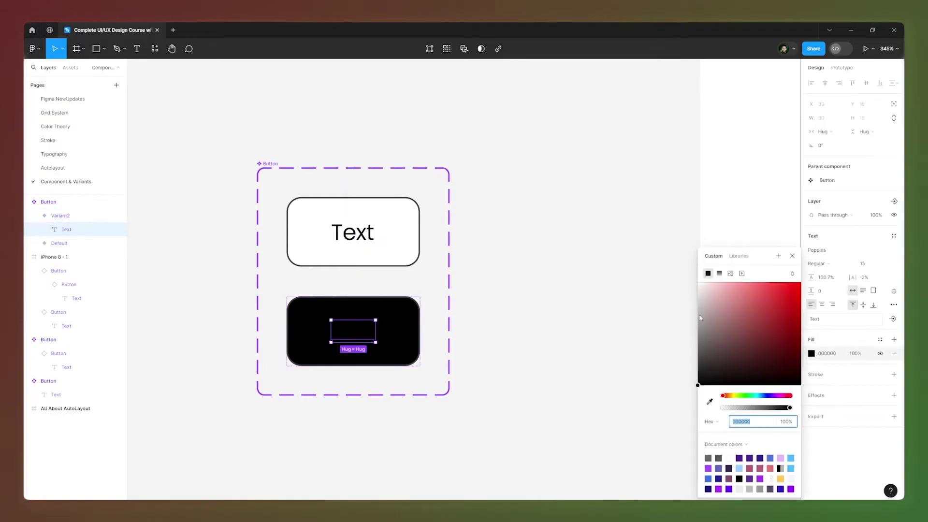
click(701, 297)
click(632, 280)
Step: Rename the black variant's Property 1 value to "Dark"
click(407, 326)
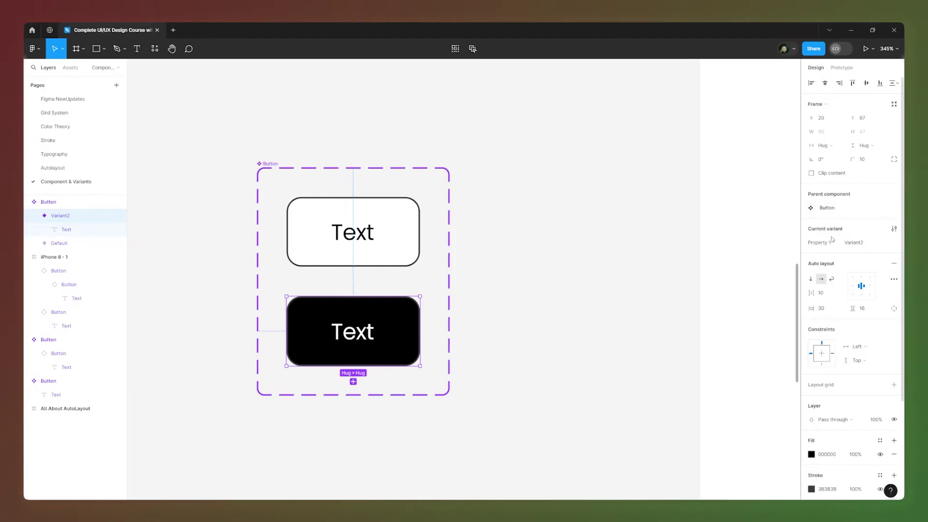
click(866, 246)
text(Dark)
key(Return)
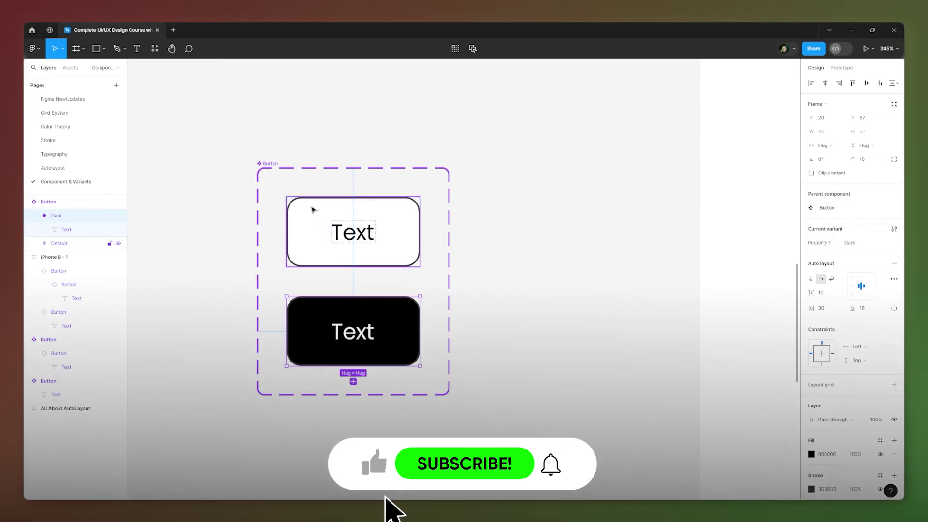
Step: Add a third variant to the Button component set
click(278, 170)
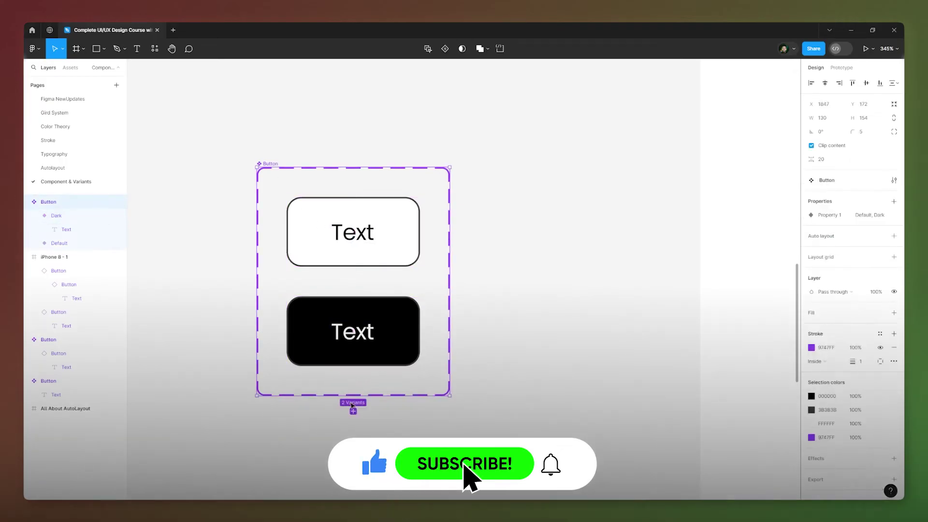
click(353, 411)
click(874, 243)
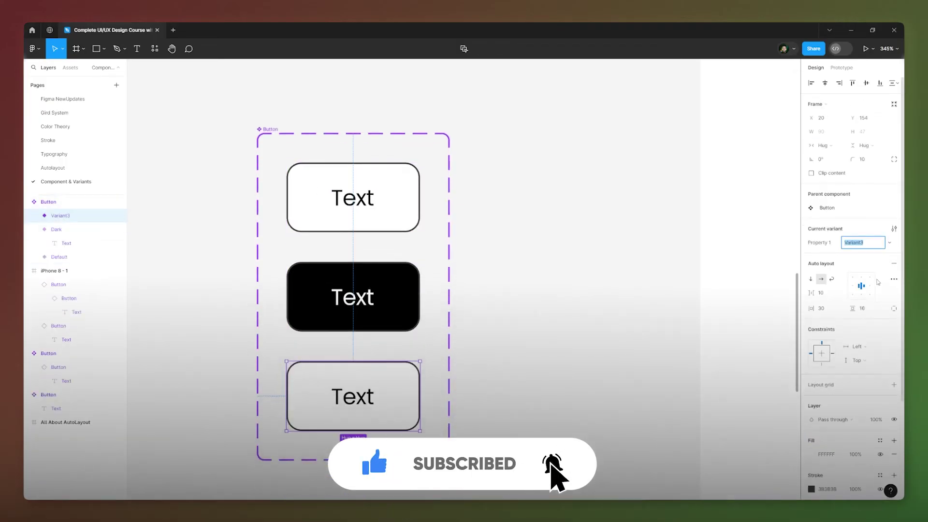
Step: Change the third Button variant's fill to a light periwinkle blue and remove its stroke
scroll(835, 397, down, 3)
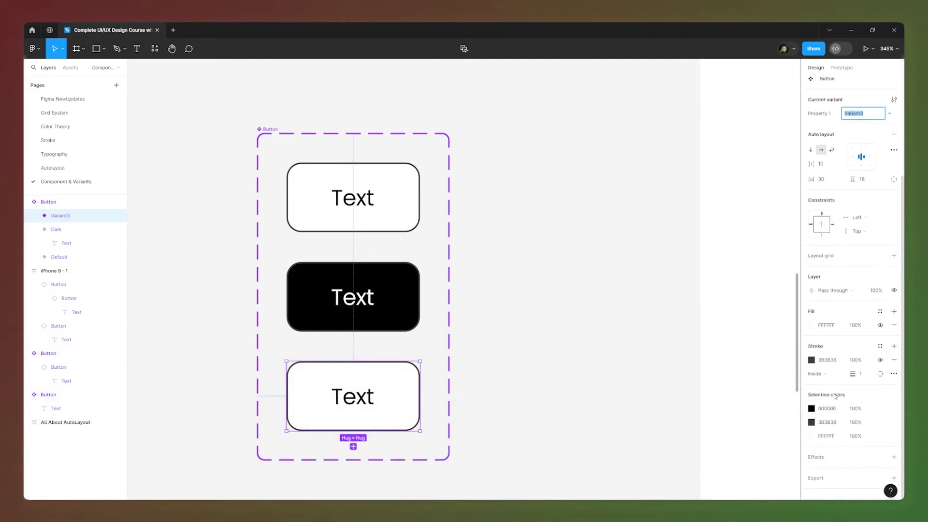
click(813, 325)
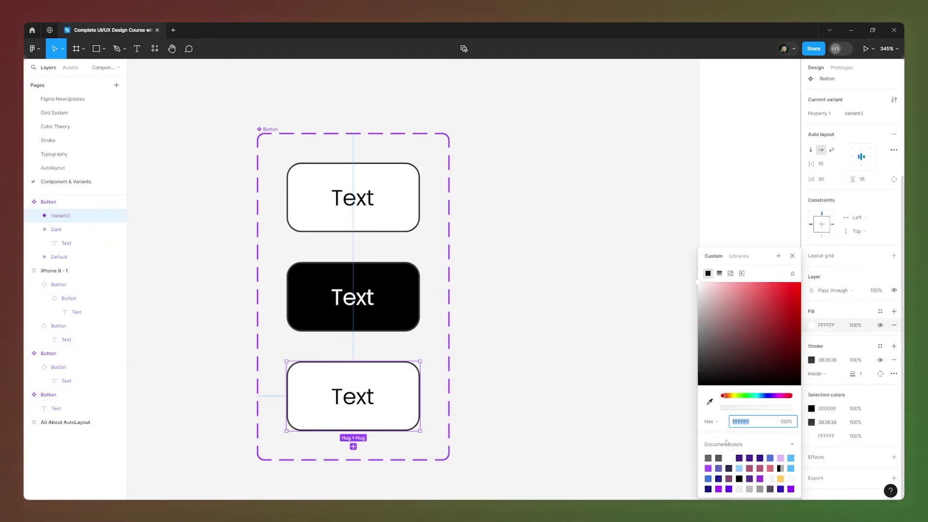
drag(739, 397, 766, 401)
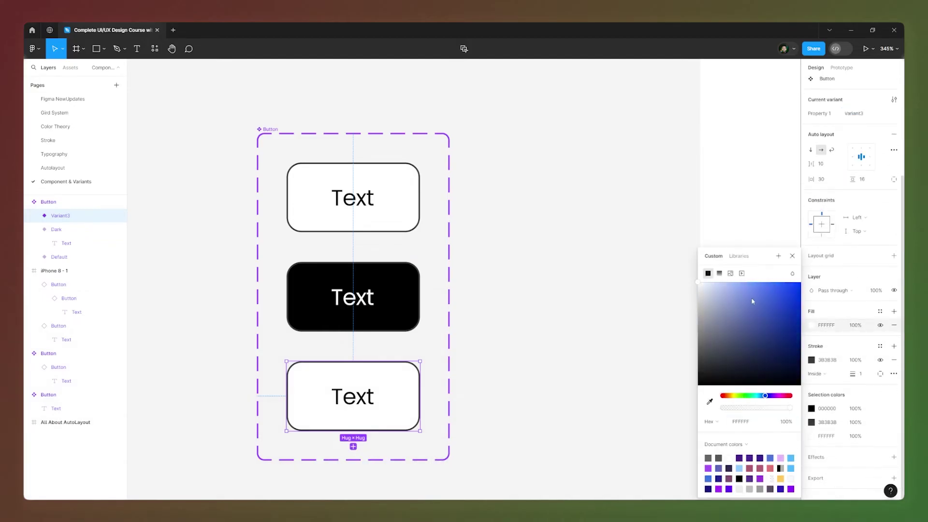
drag(752, 301, 749, 282)
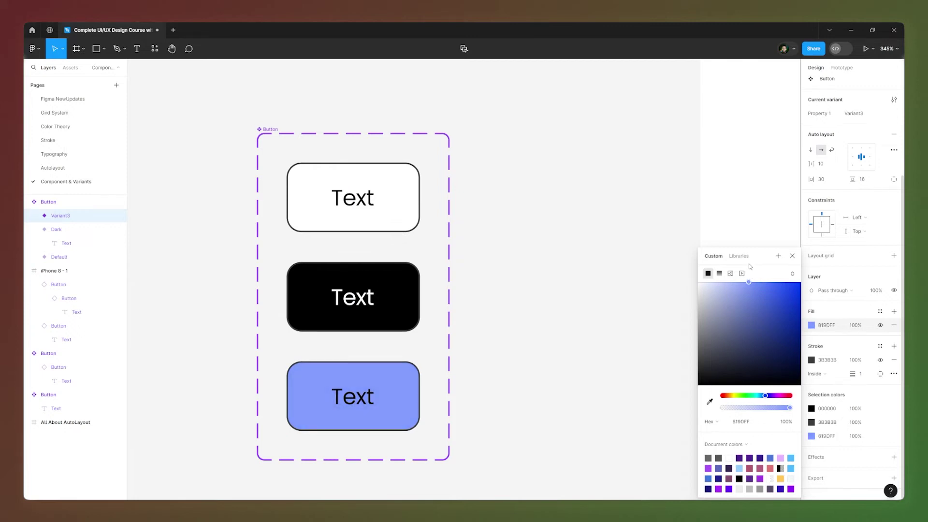
click(792, 255)
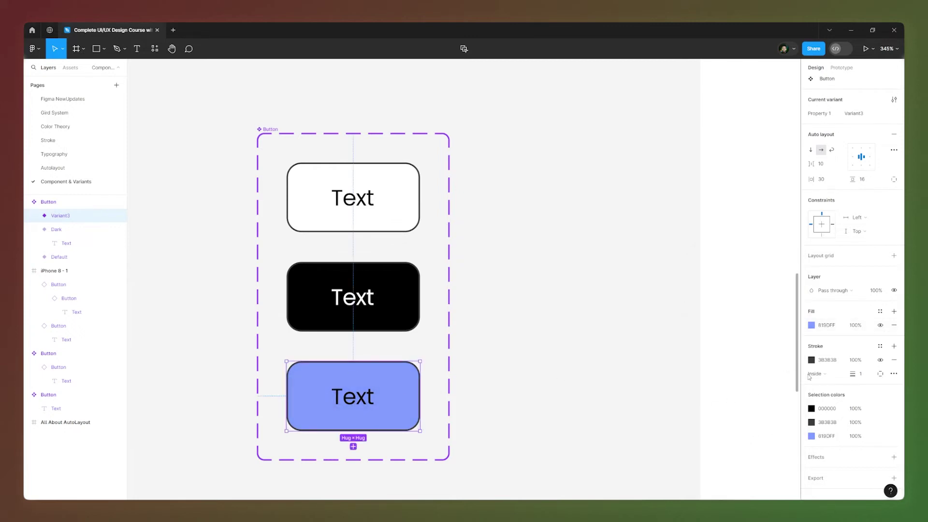
click(894, 359)
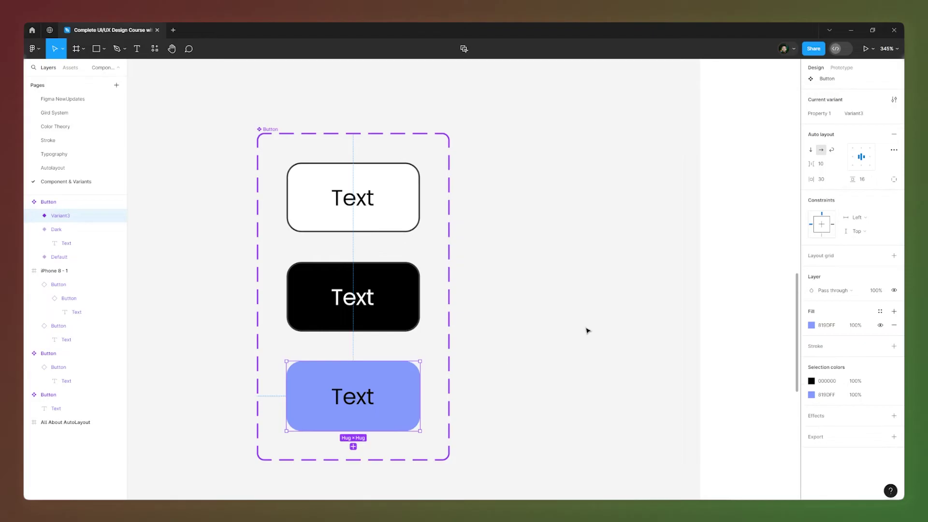
Step: Change the text colour inside the blue Button variant to white FFFFFF and select that variant
double_click(365, 402)
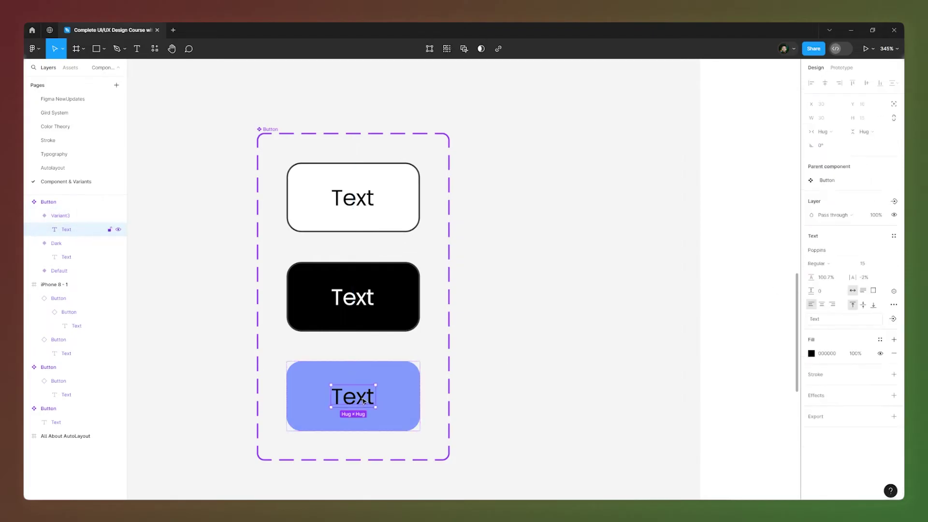
click(811, 353)
drag(744, 301, 655, 261)
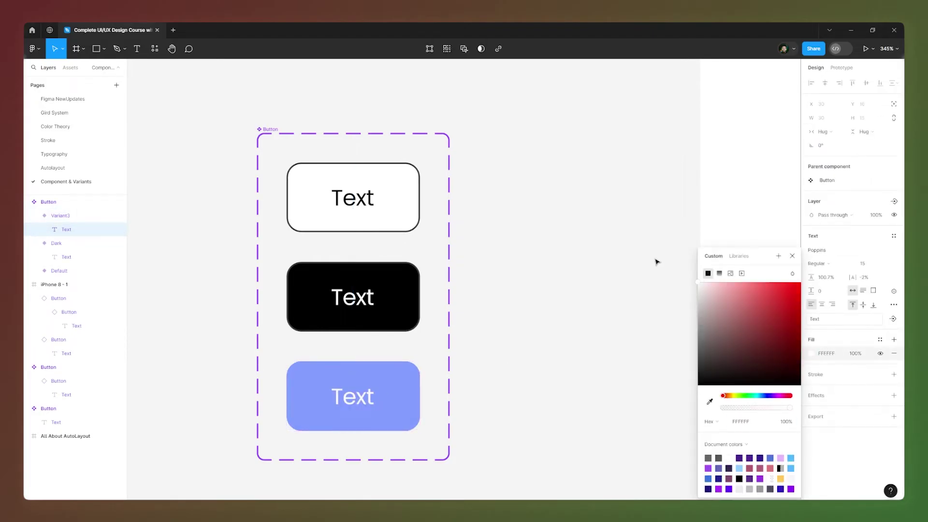
click(792, 256)
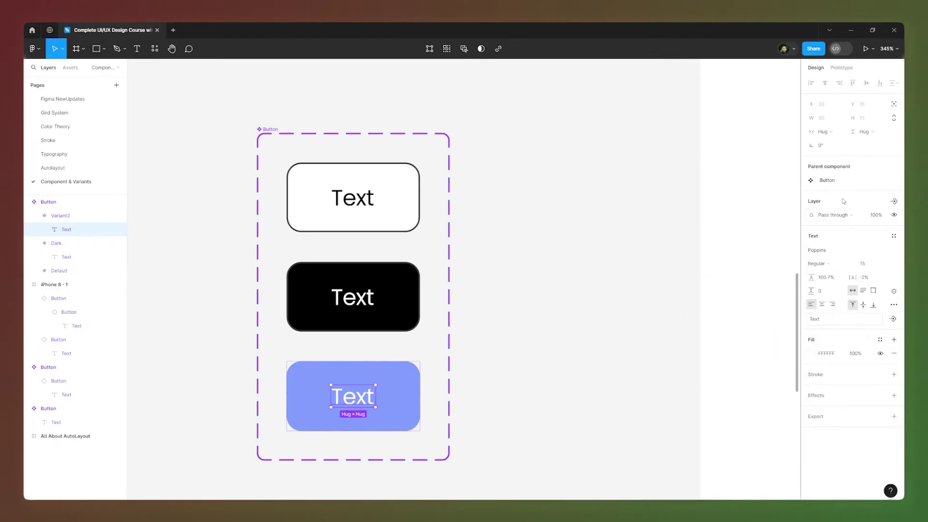
click(427, 386)
click(415, 387)
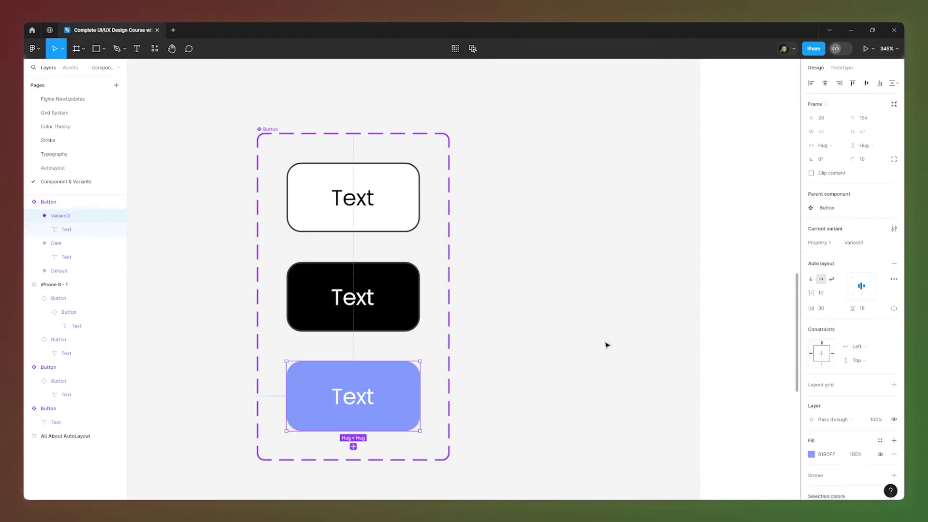
Step: Rename the blue variant's Property 1 value to "Activestate"
click(865, 245)
text(Ad)
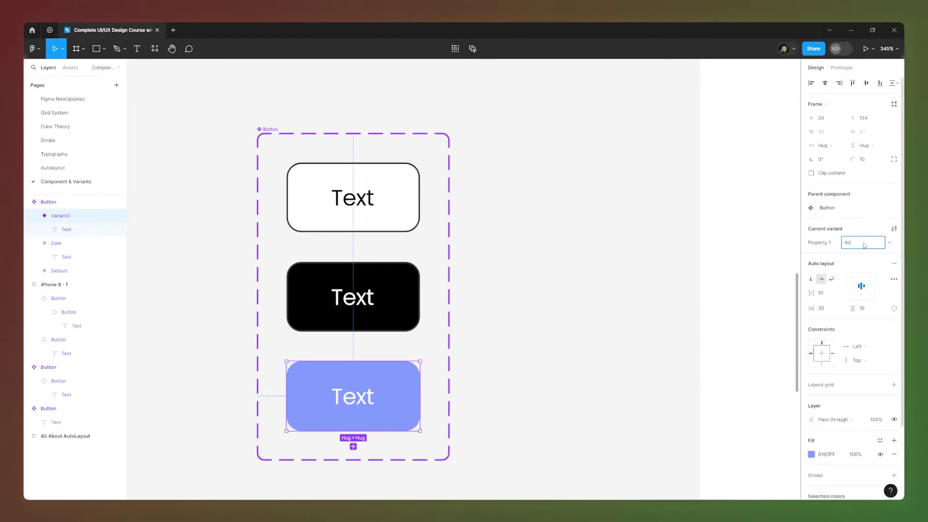
text(tivestate)
key(Return)
Step: Add a fourth variant to the Button component set and name its Property 1 value "Disable"
scroll(326, 400, down, 3)
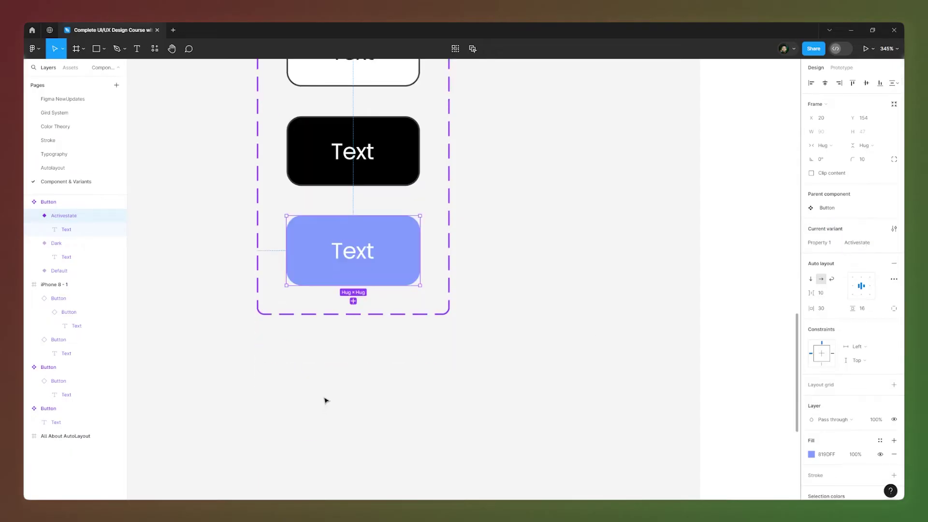
click(353, 301)
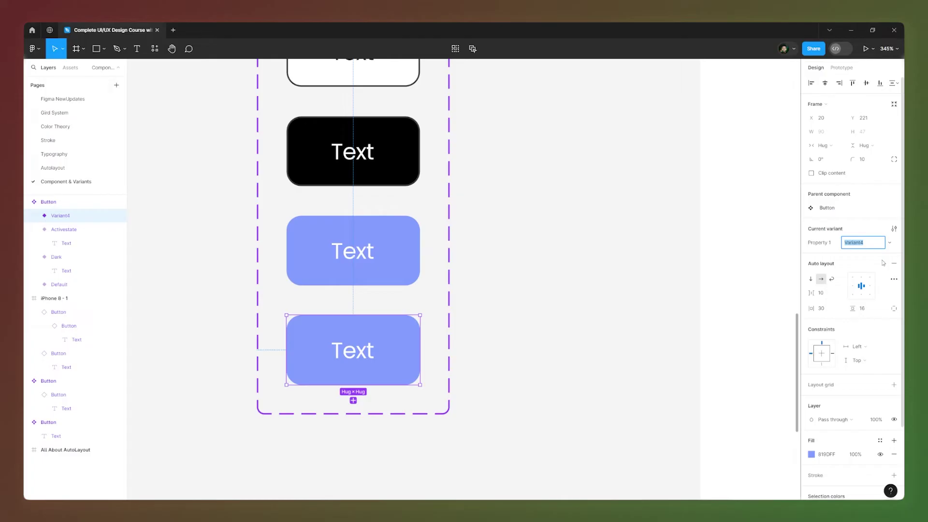
text(Disable)
key(Return)
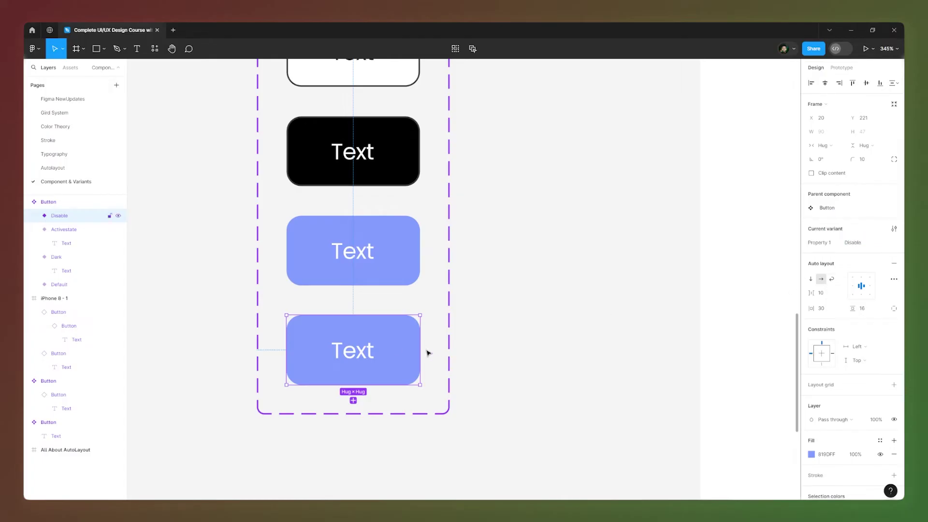
Step: Change the Disable variant's fill to medium grey 747474
scroll(829, 380, down, 2)
click(811, 360)
drag(702, 346, 682, 338)
click(792, 256)
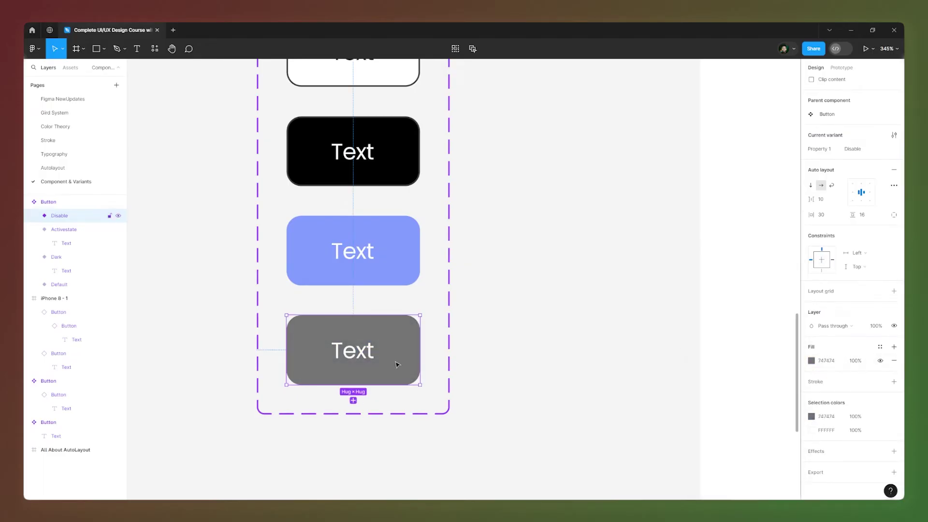
Step: Change the text colour inside the Disable variant to light grey D7D7D7 and deselect it
double_click(364, 350)
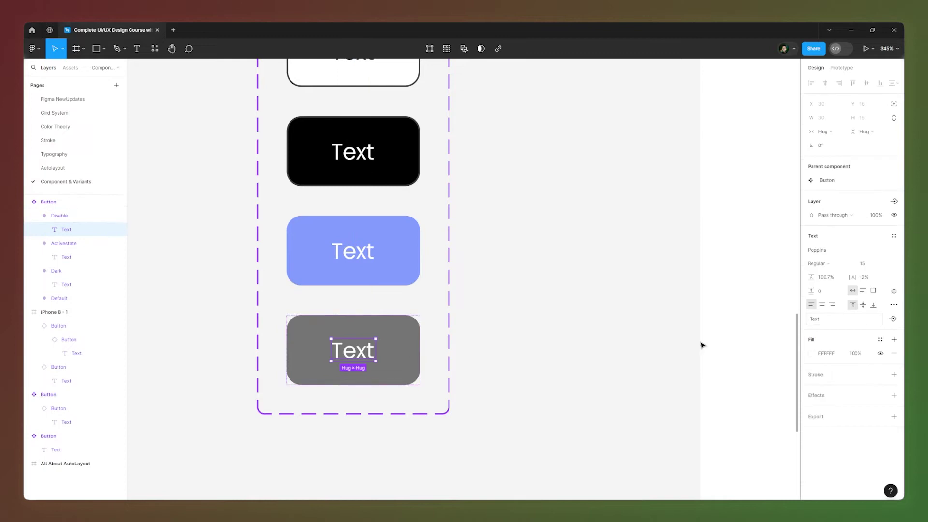
click(812, 357)
drag(711, 356, 687, 303)
key(Escape)
ctrl+scroll(456, 333, down, 3)
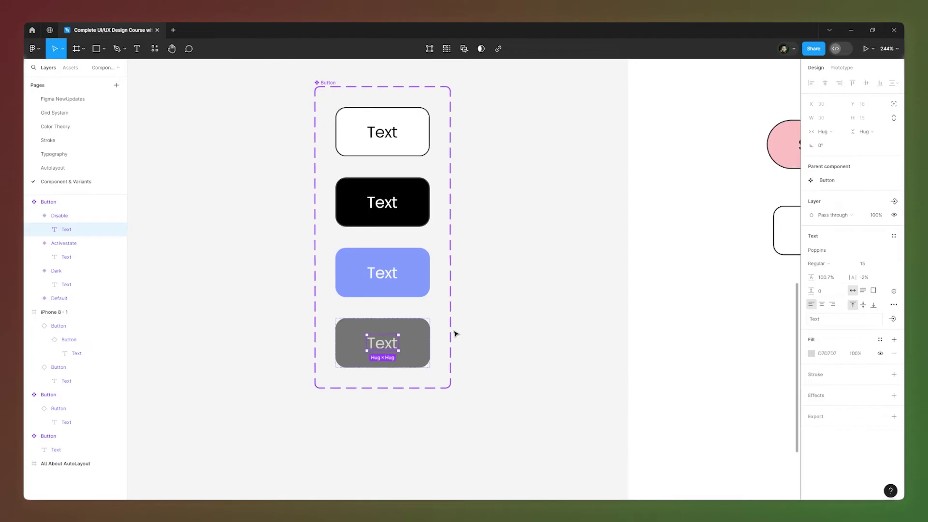
ctrl+scroll(457, 333, down, 1)
click(459, 332)
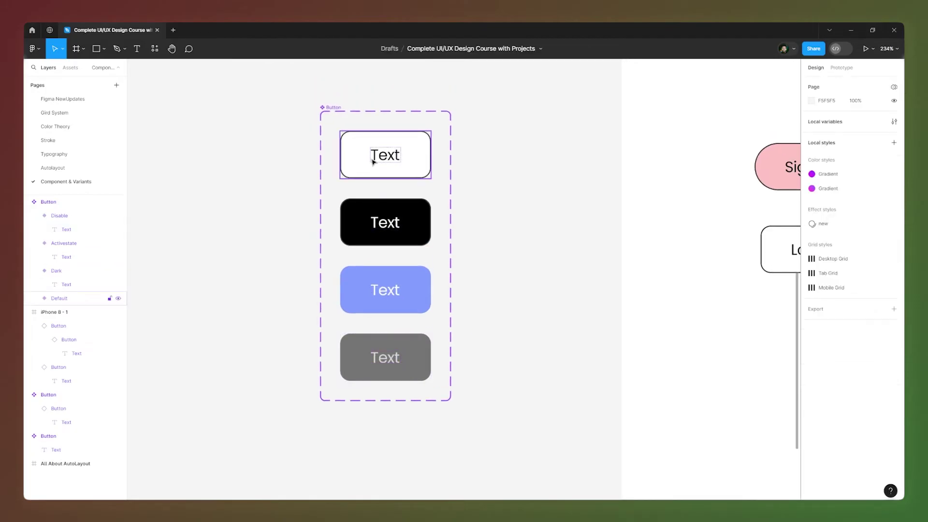
Step: Collapse the layers of all four variants inside the Button component set
click(333, 108)
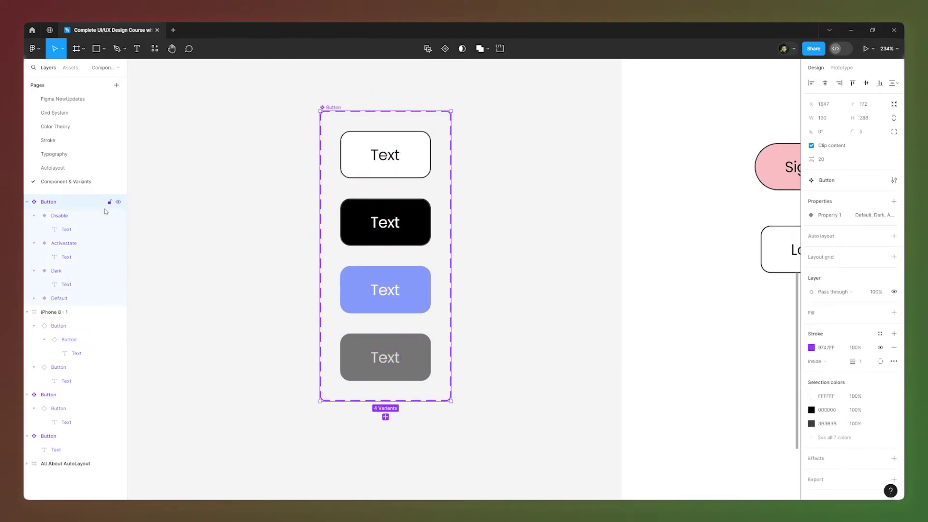
click(63, 216)
click(34, 231)
click(34, 244)
click(34, 256)
click(33, 258)
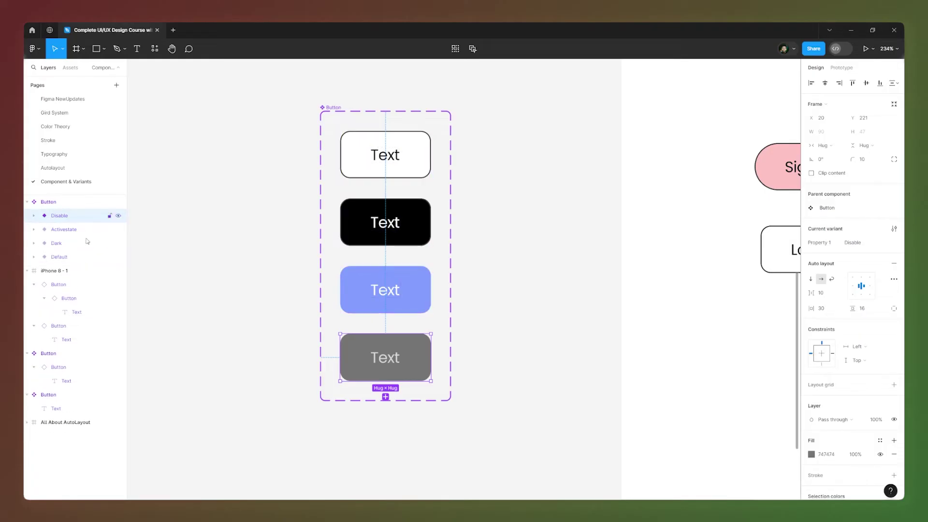
Step: Review the Default, Dark, Activestate and Disable variants one by one and select the whole Button component set
click(55, 256)
click(54, 244)
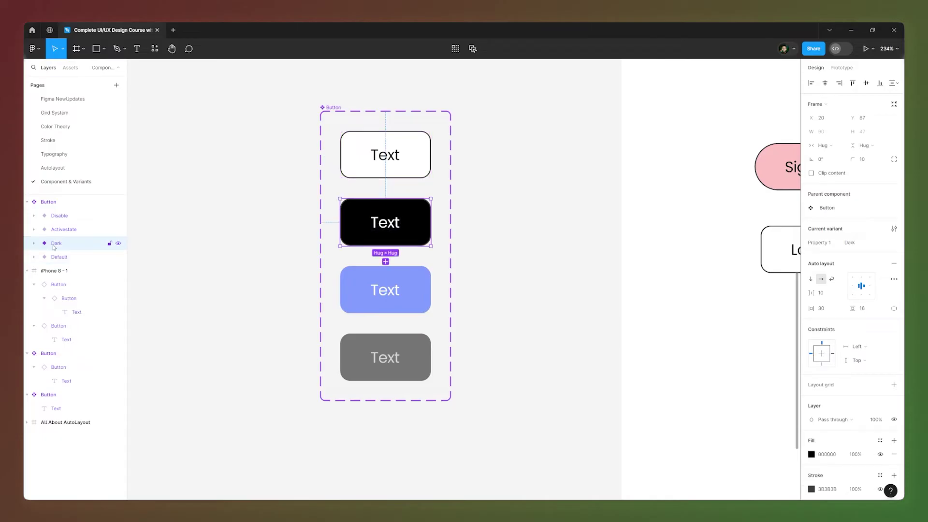
click(58, 231)
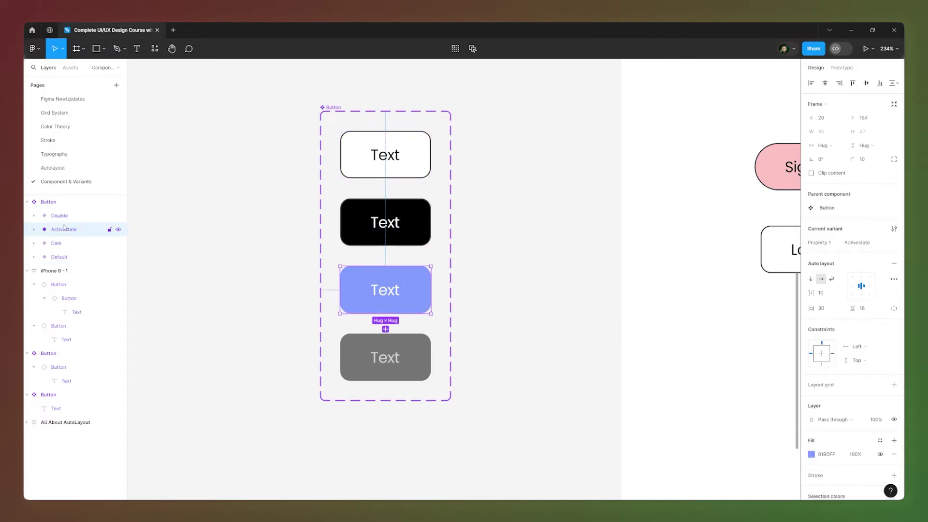
click(63, 217)
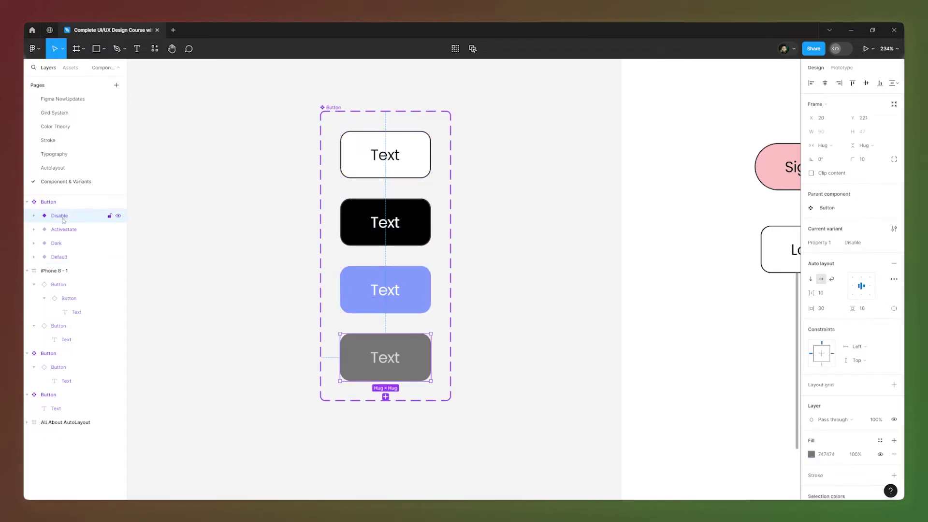
click(336, 112)
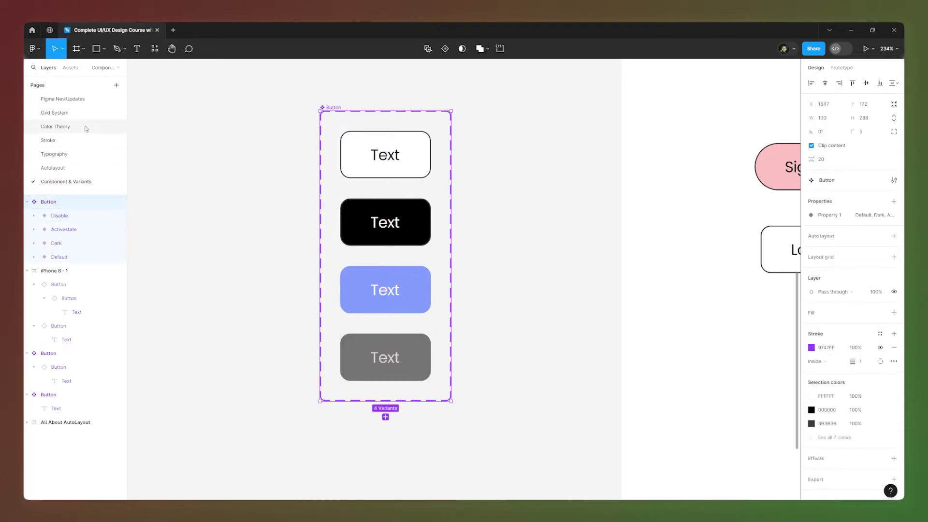
Step: Place an instance of the Button component set in the iPhone 8 frame, centred below the Login button
click(71, 68)
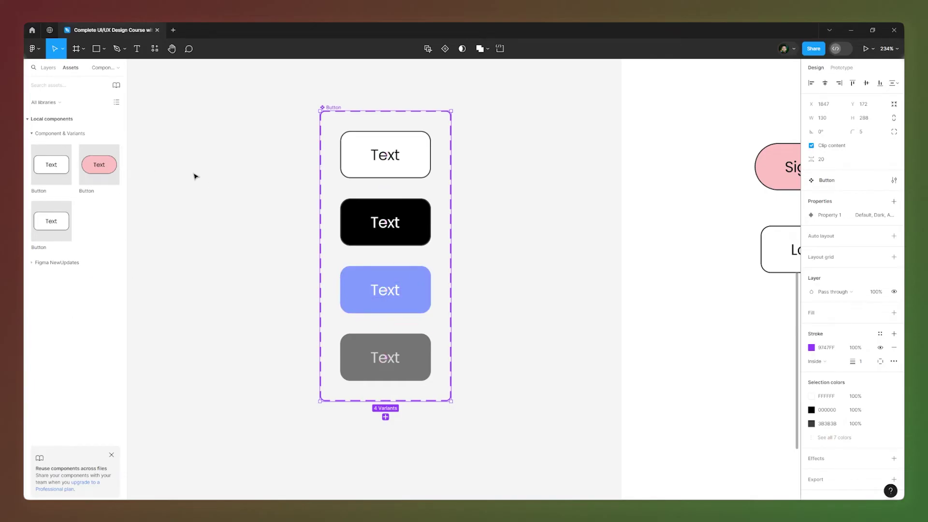
scroll(186, 175, down, 5)
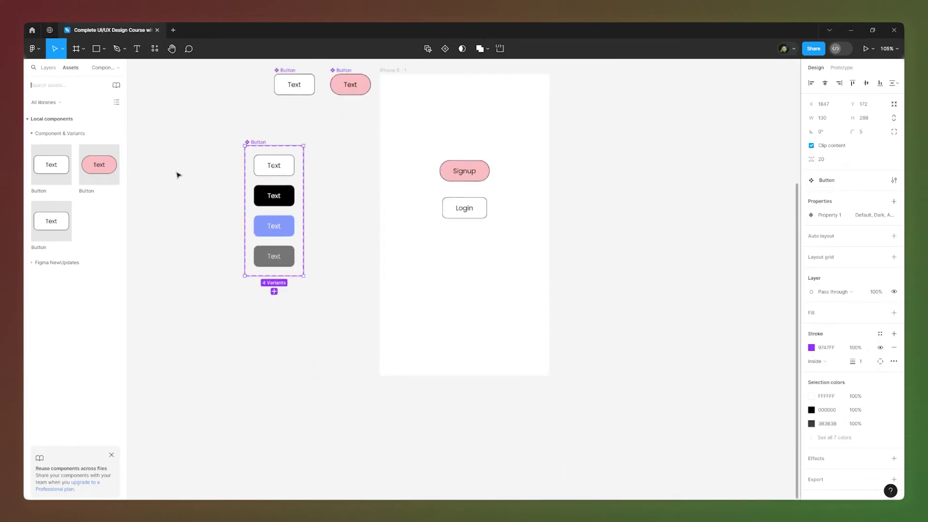
click(397, 74)
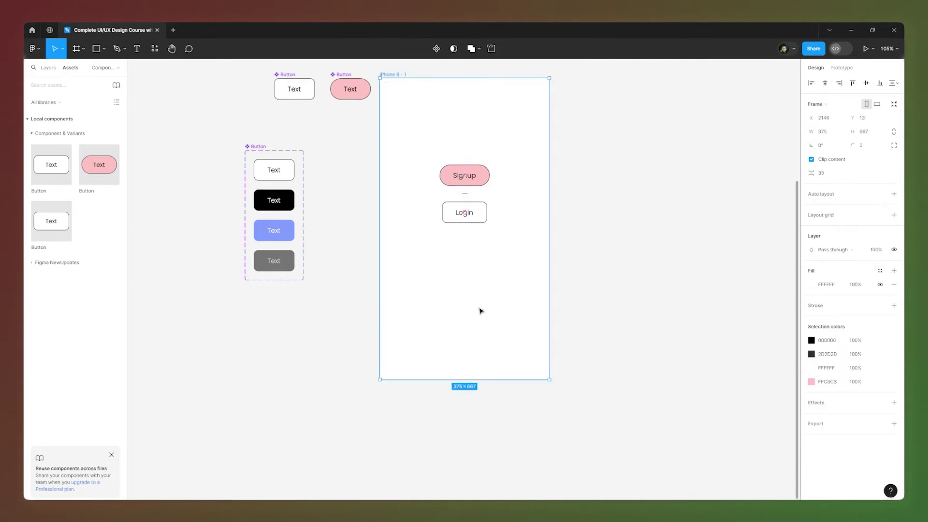
scroll(477, 187, up, 4)
key(Escape)
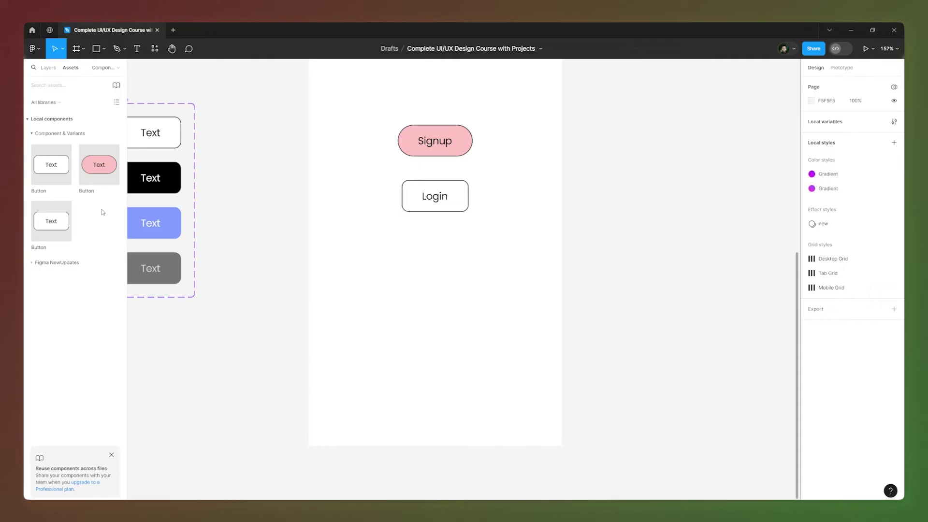
drag(62, 234, 439, 282)
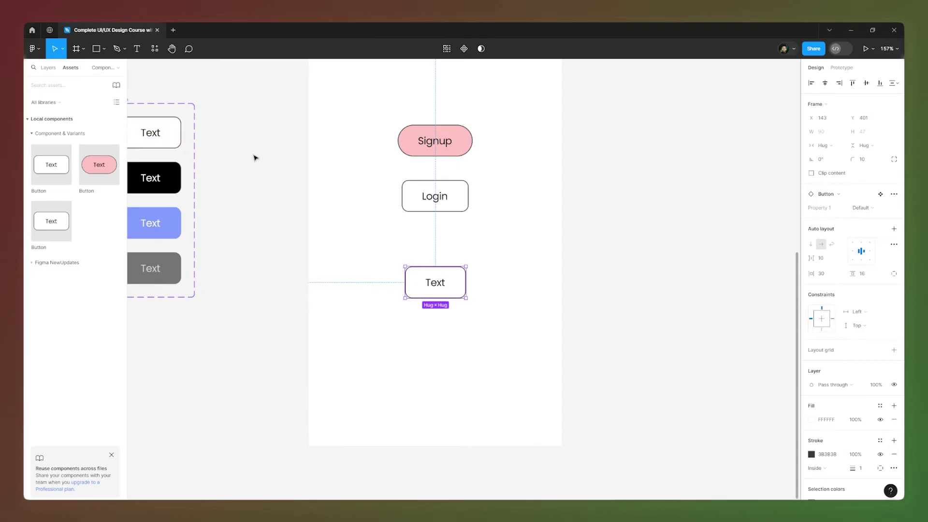
Step: Switch the new Button instance's Property 1 to Dark, Activestate and finally Disable
click(878, 209)
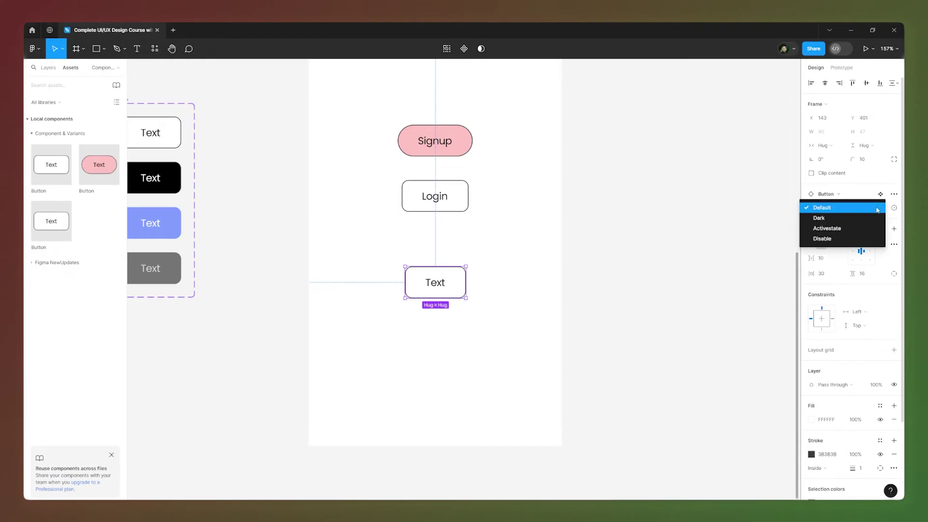
click(822, 218)
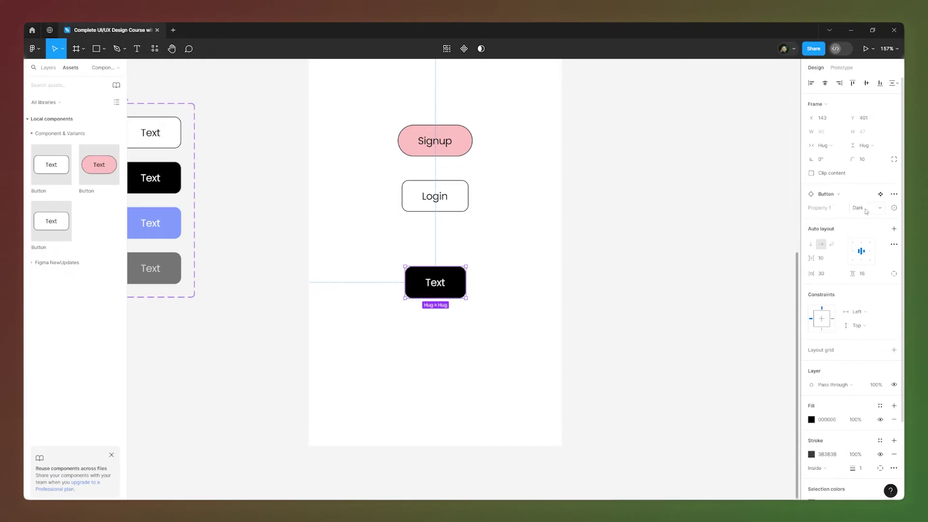
click(866, 208)
click(841, 218)
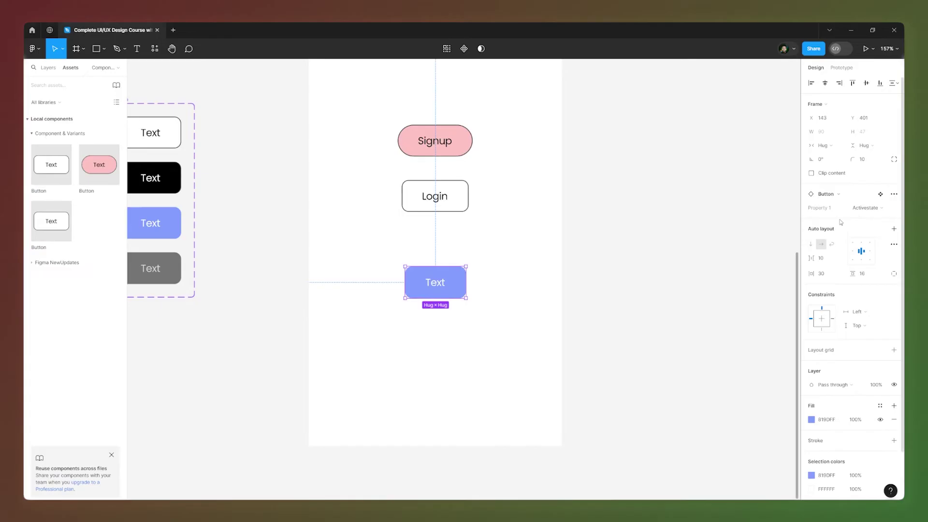
click(877, 209)
click(843, 218)
scroll(649, 284, down, 3)
scroll(405, 186, up, 4)
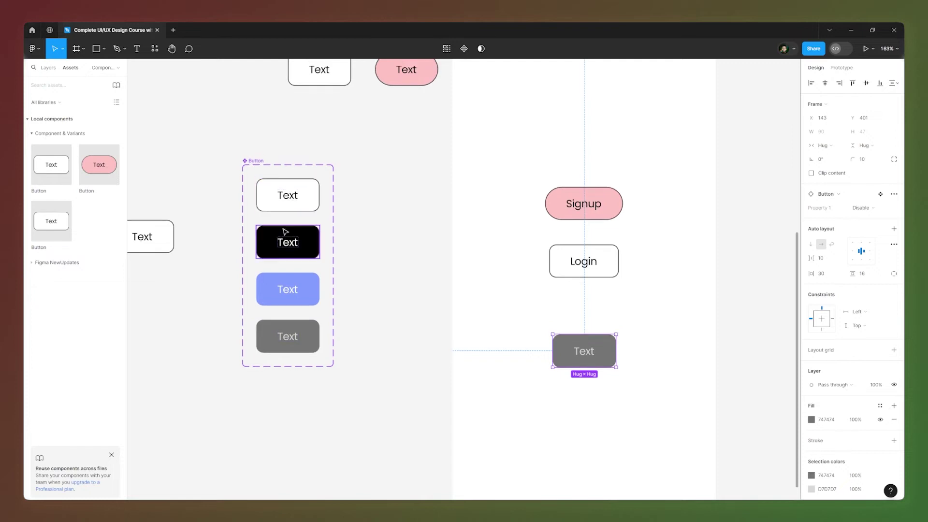
scroll(250, 285, down, 1)
scroll(701, 370, up, 2)
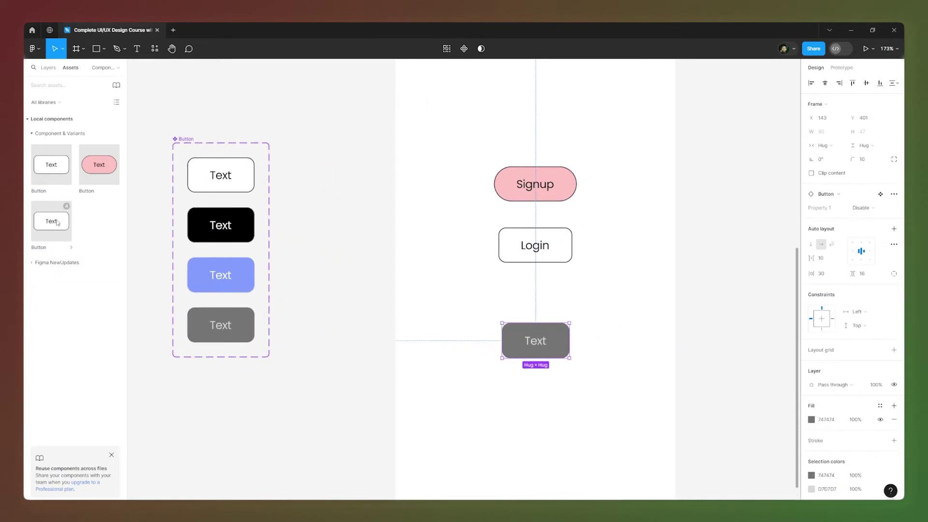
scroll(526, 339, down, 1)
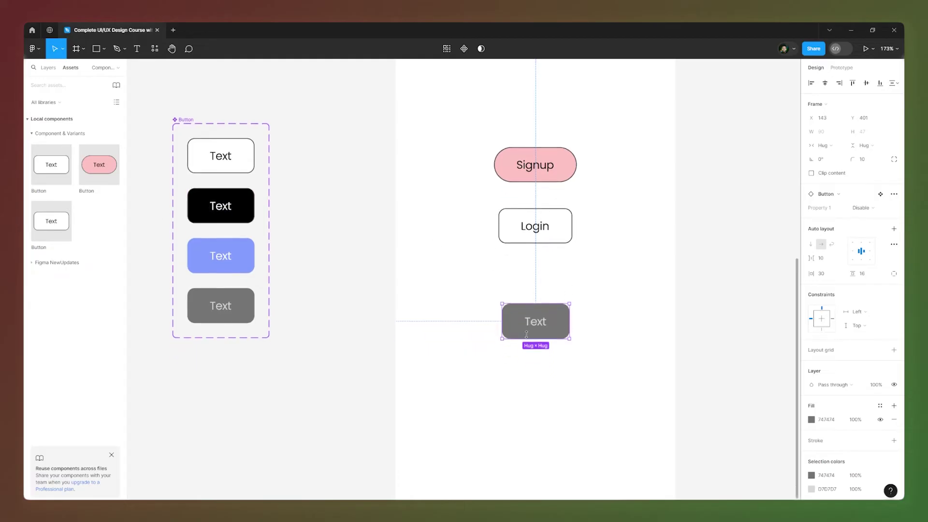
scroll(601, 305, down, 5)
scroll(526, 263, up, 1)
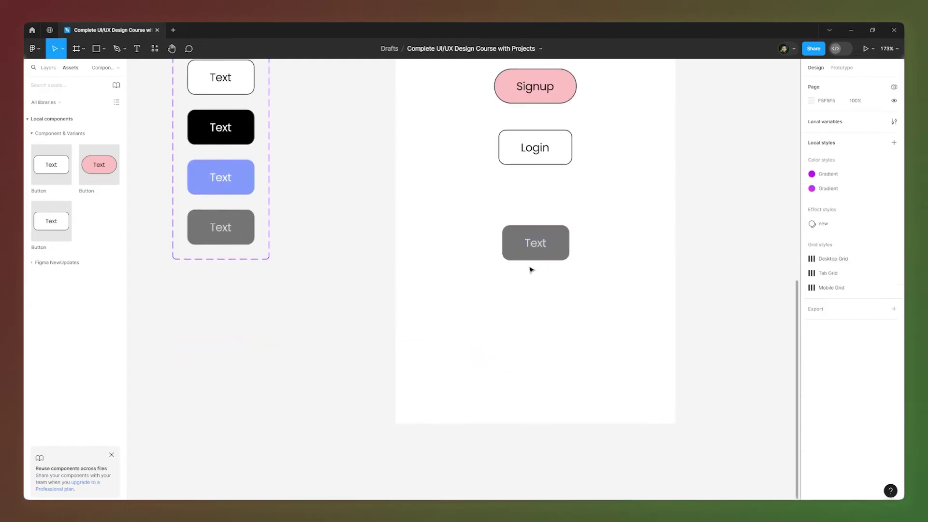
Step: Switch the grey Button instance in the iPhone frame to the Dark variant and deselect it
scroll(517, 259, up, 5)
click(847, 194)
click(847, 194)
click(856, 207)
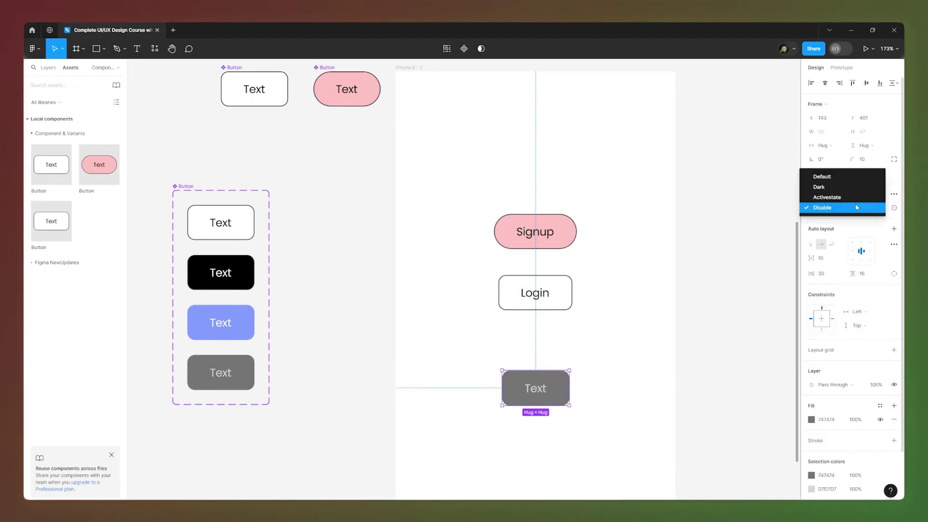
click(827, 188)
scroll(584, 300, down, 2)
click(694, 281)
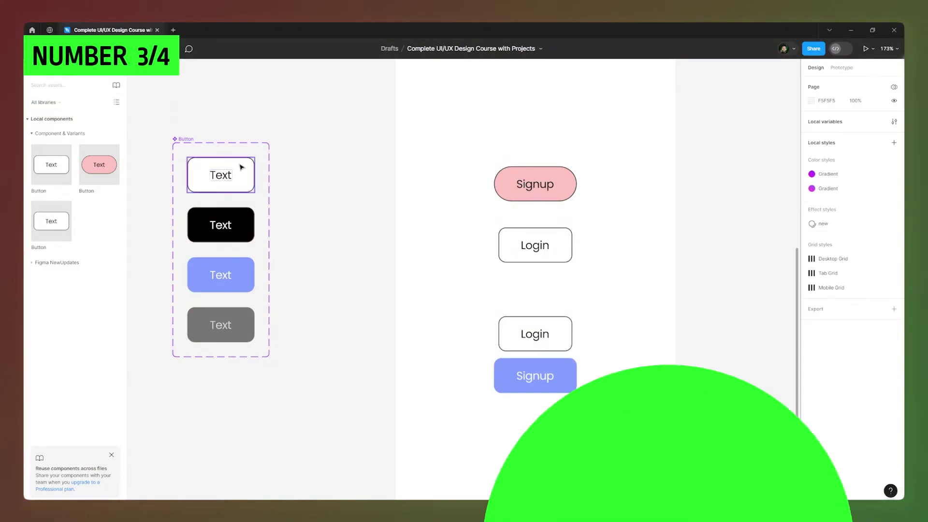
scroll(367, 234, up, 2)
scroll(366, 234, down, 3)
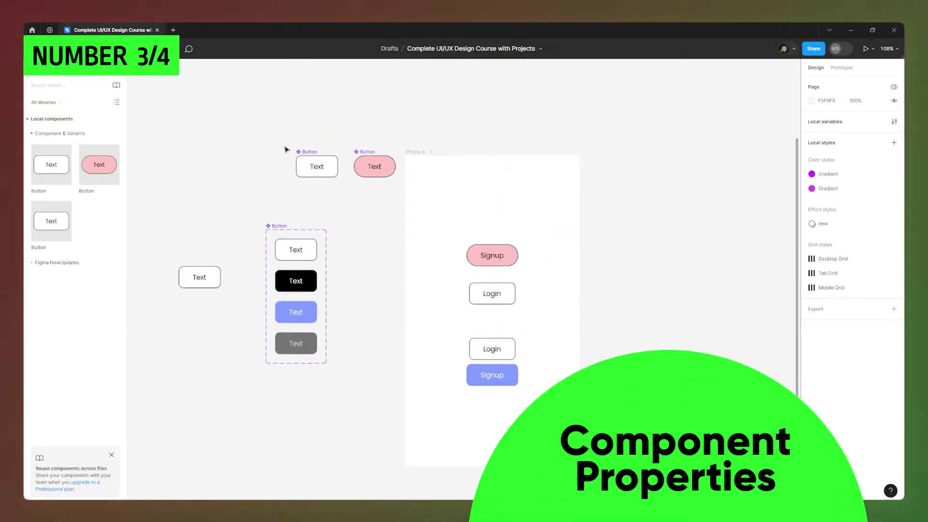
scroll(288, 149, up, 4)
click(322, 158)
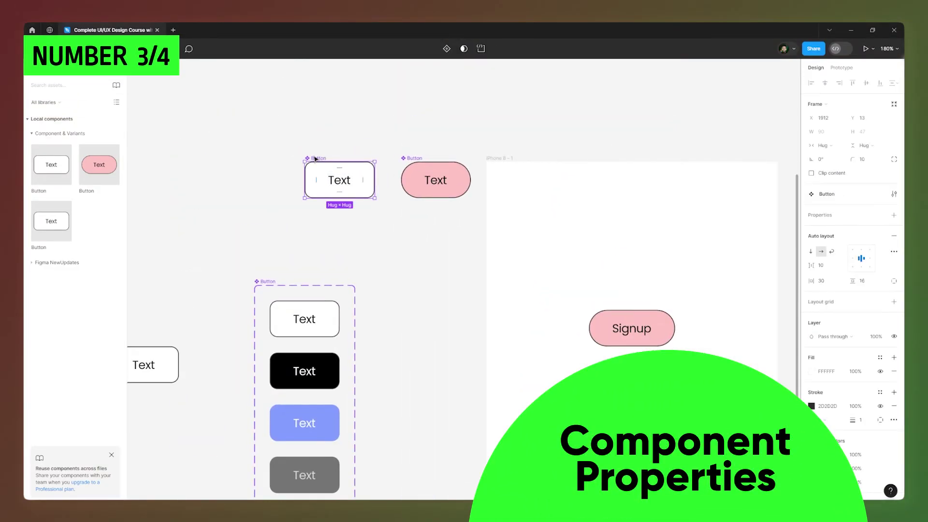
scroll(174, 286, down, 5)
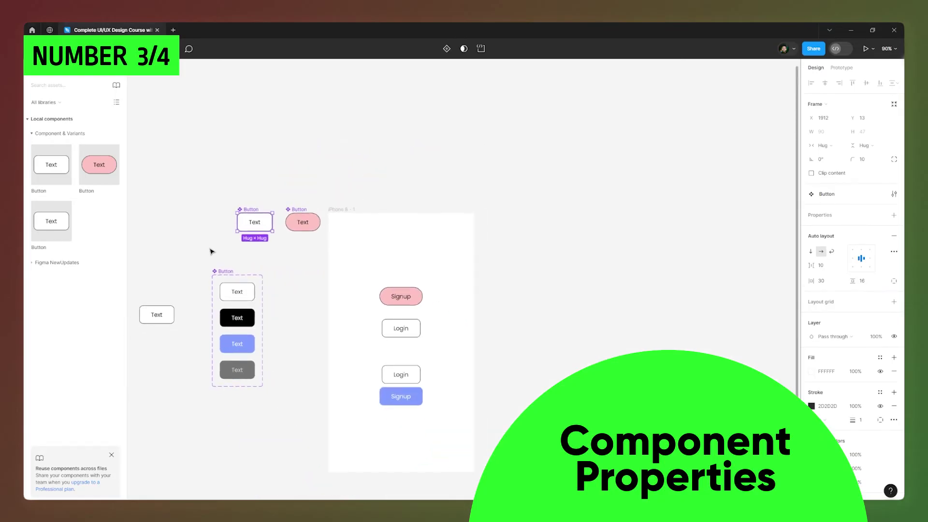
click(571, 294)
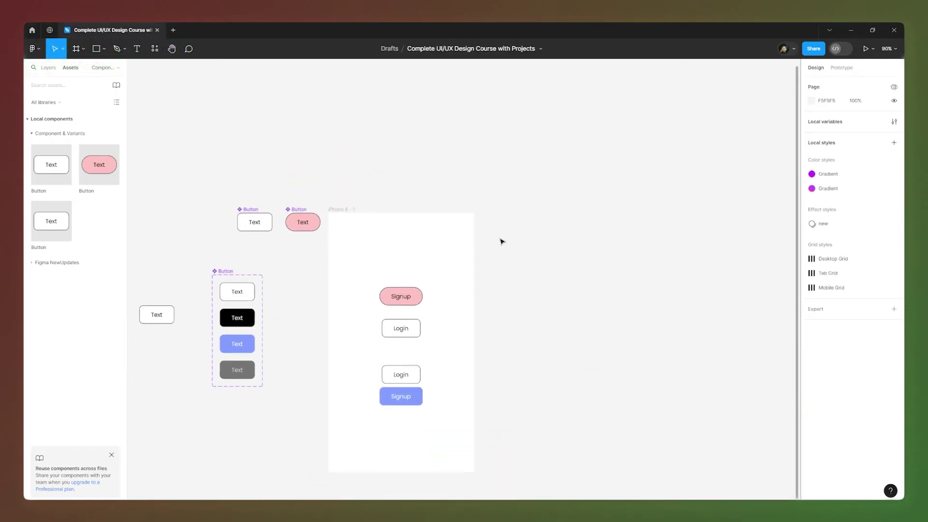
Step: Add a text layer reading "Text" on the empty canvas beside the iPhone 8 frame and wrap it in auto layout
scroll(494, 343, down, 1)
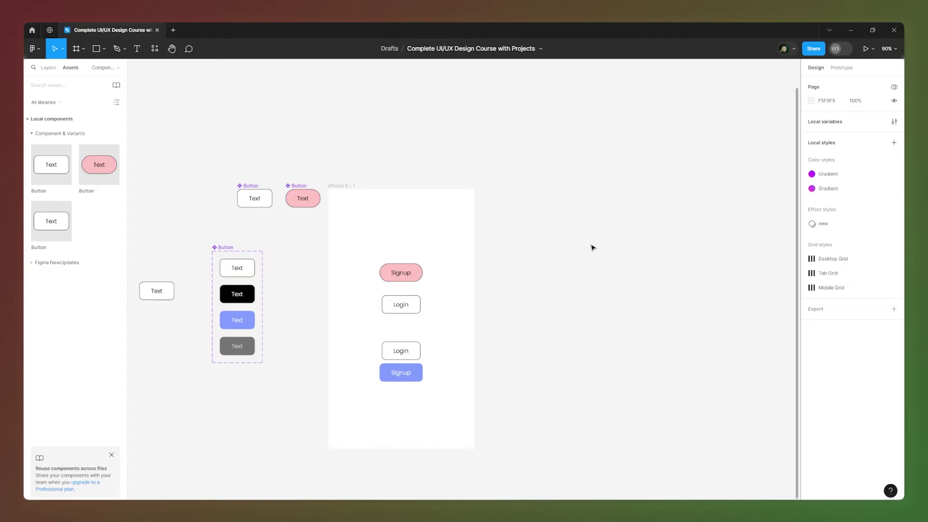
scroll(592, 248, up, 3)
scroll(598, 325, up, 2)
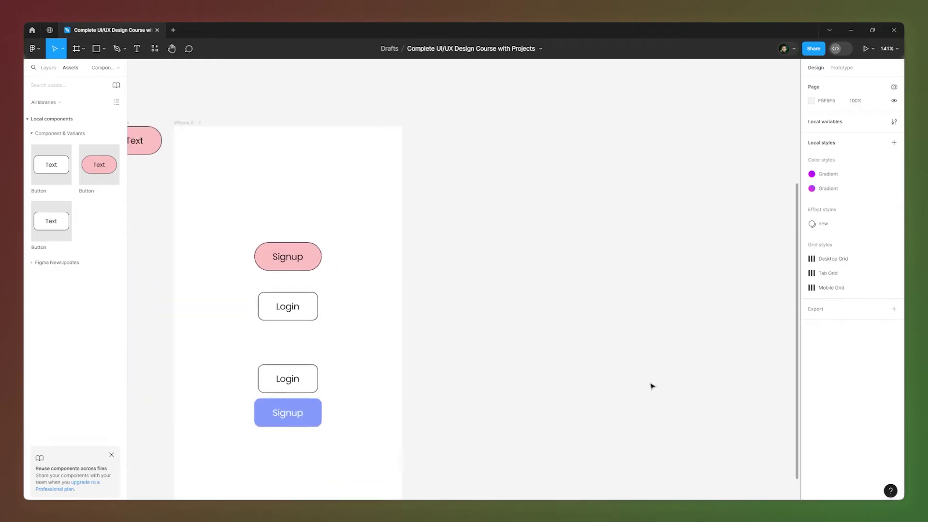
scroll(215, 267, down, 1)
scroll(501, 290, right, 5)
scroll(342, 265, up, 2)
key(t)
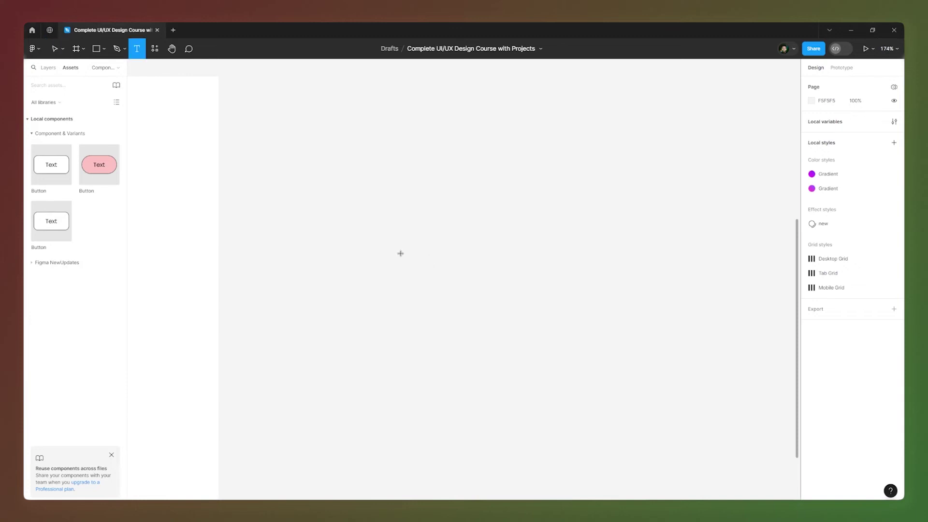
click(400, 254)
text(Text)
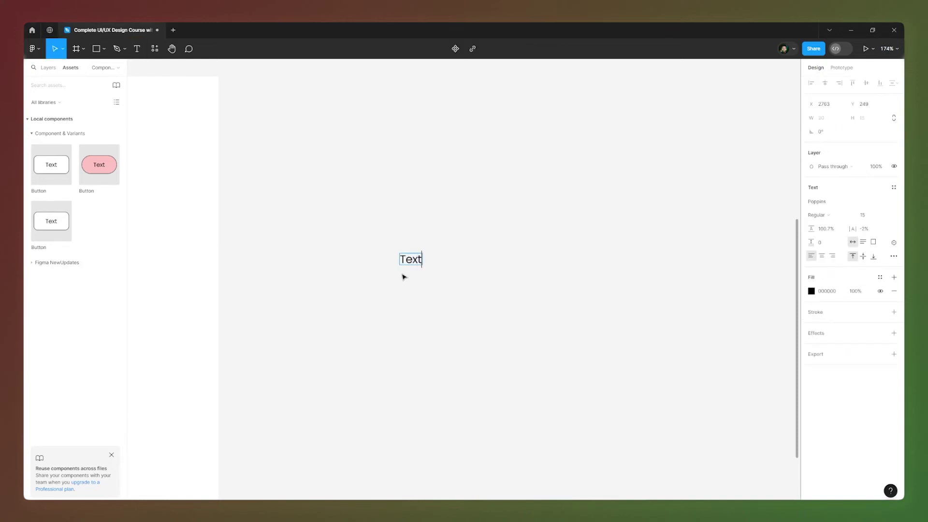
key(Escape)
key(shift+a)
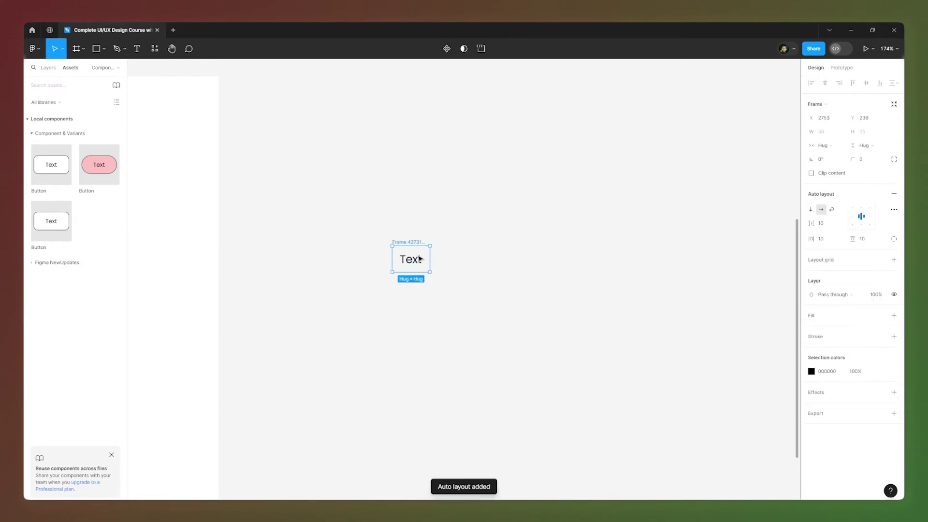
Step: Set the new auto layout frame's horizontal padding to 30 and vertical padding to 16
click(836, 241)
text(30)
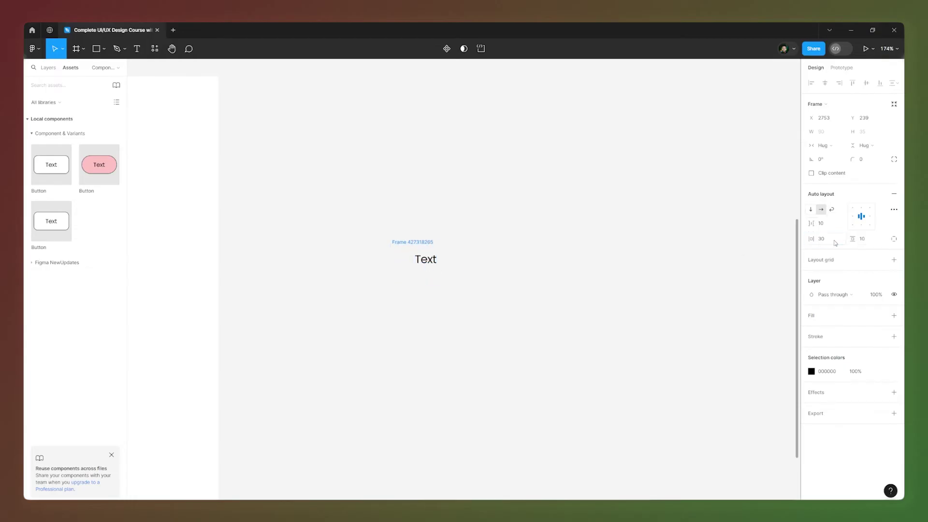
click(876, 240)
text(1)
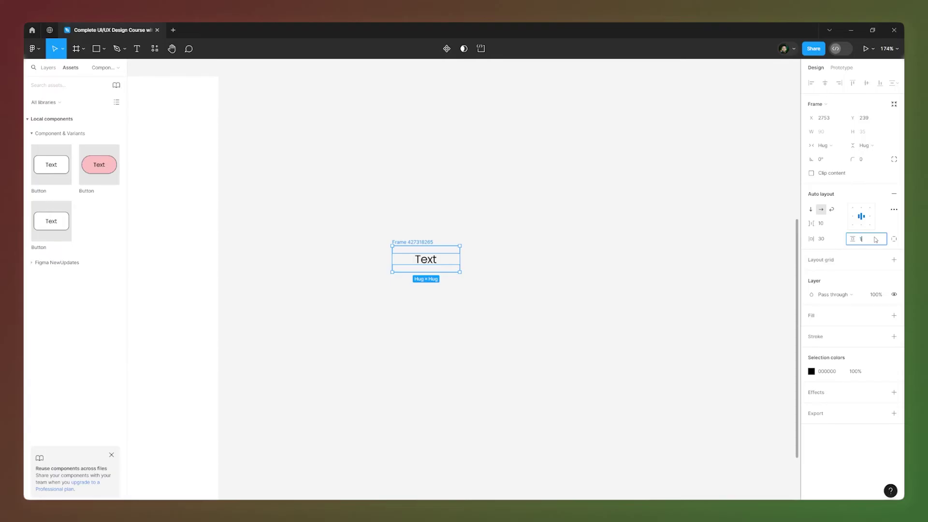
text(6)
key(Return)
Step: Give the auto layout frame a white FFFFFF fill and a 222222 stroke
click(820, 315)
click(815, 350)
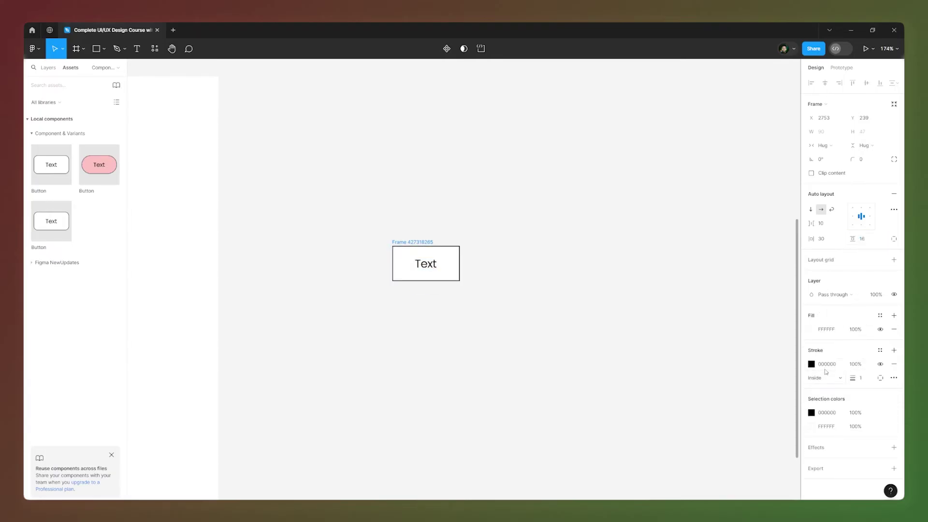
click(812, 364)
text(222222)
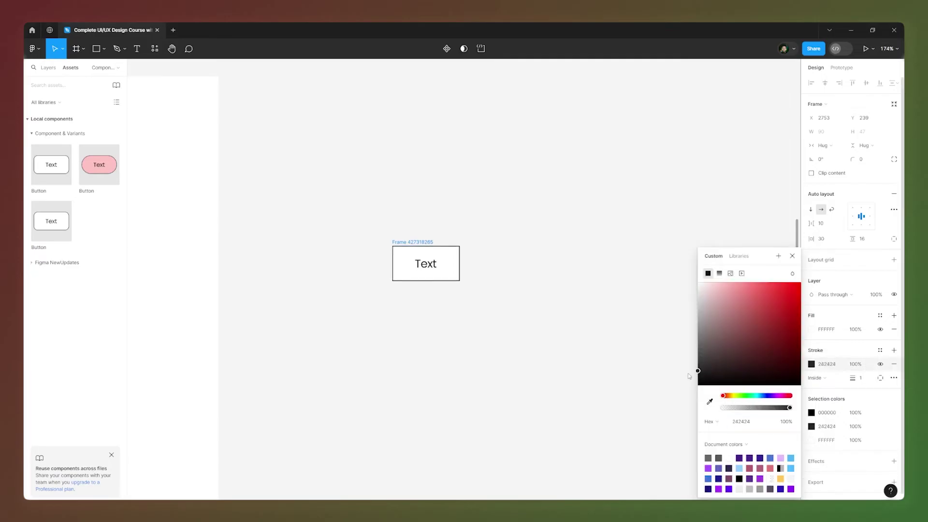
click(793, 256)
Step: Set the frame's corner radius to 10 and deselect it
click(862, 158)
text(10)
key(Return)
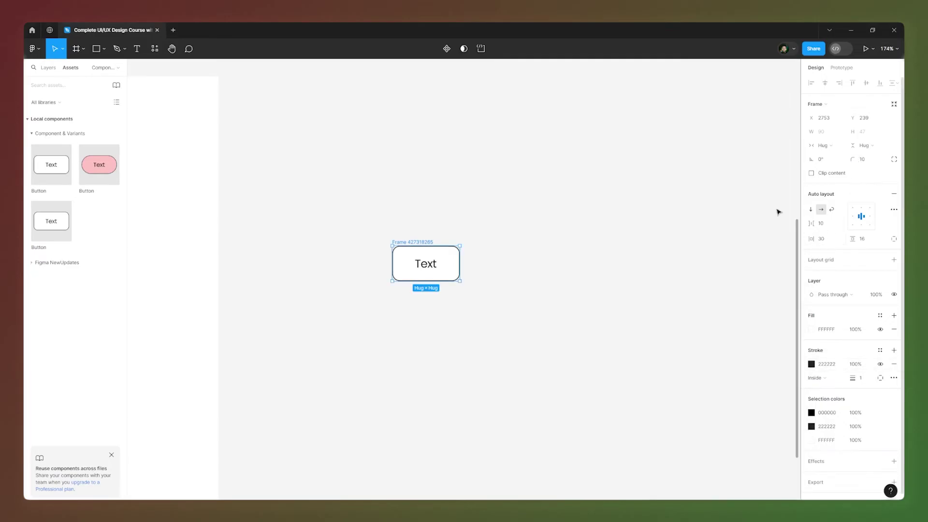
click(549, 284)
Step: Select the rounded Text frame and collapse the Button component set in the layer list
scroll(422, 286, up, 3)
scroll(422, 287, up, 1)
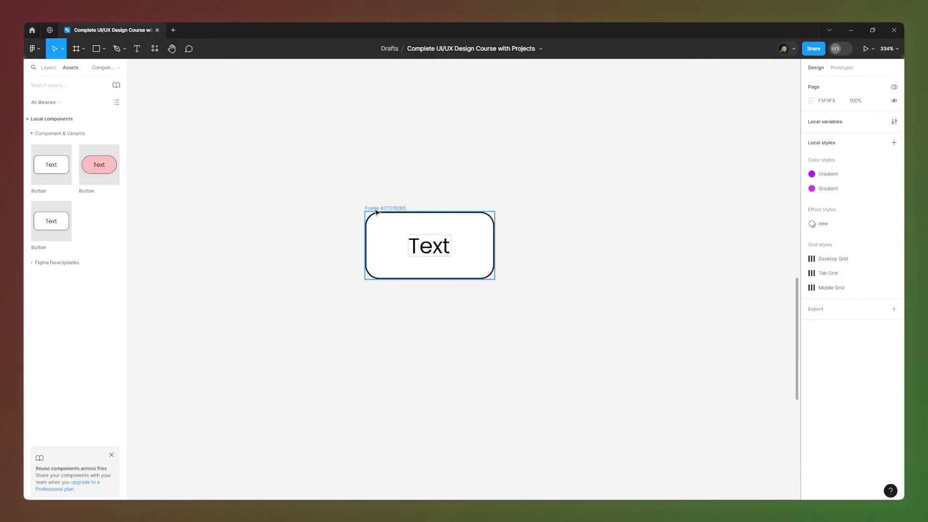
click(400, 211)
click(44, 67)
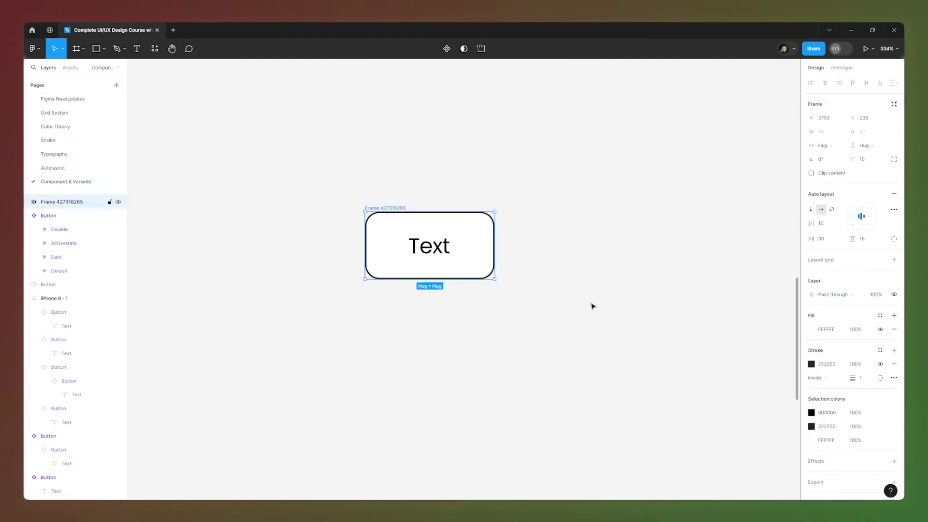
click(28, 216)
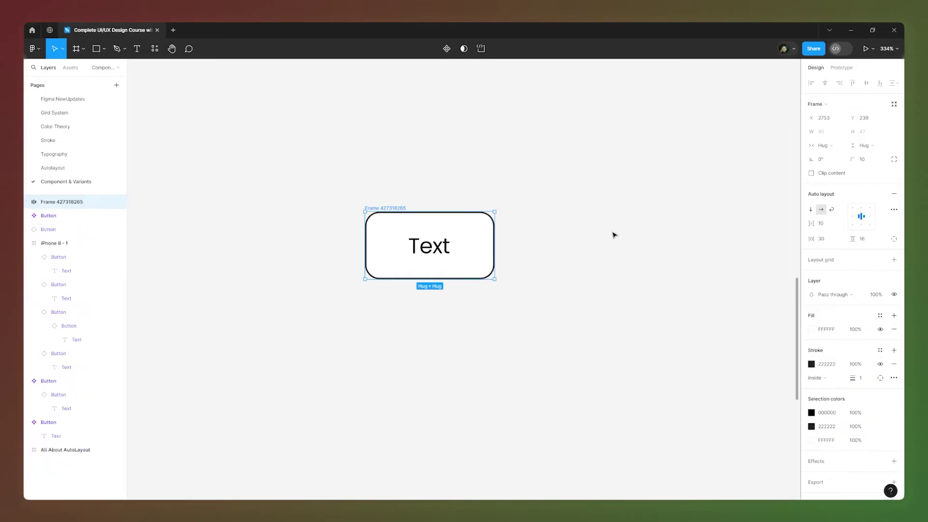
Step: Turn the selected frame into a component, name it Varients and check it among the local components
double_click(389, 207)
text(B)
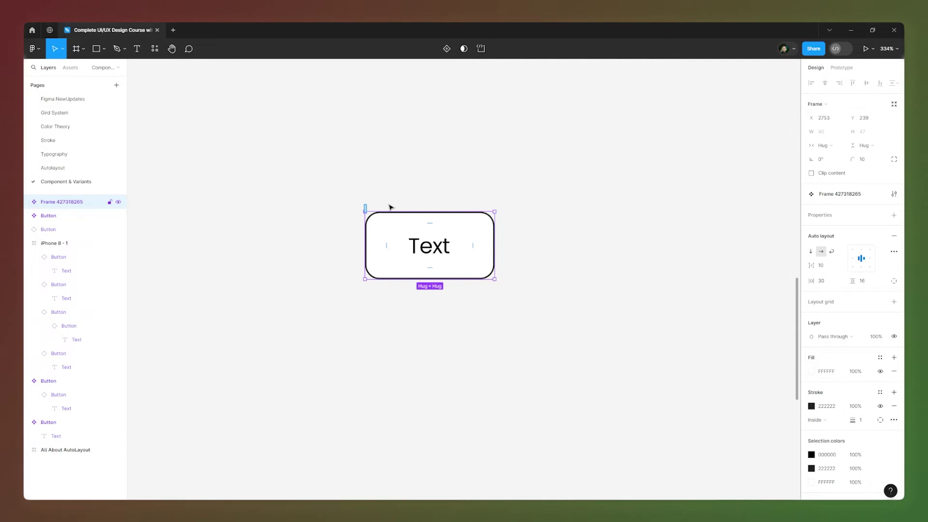
text(Component)
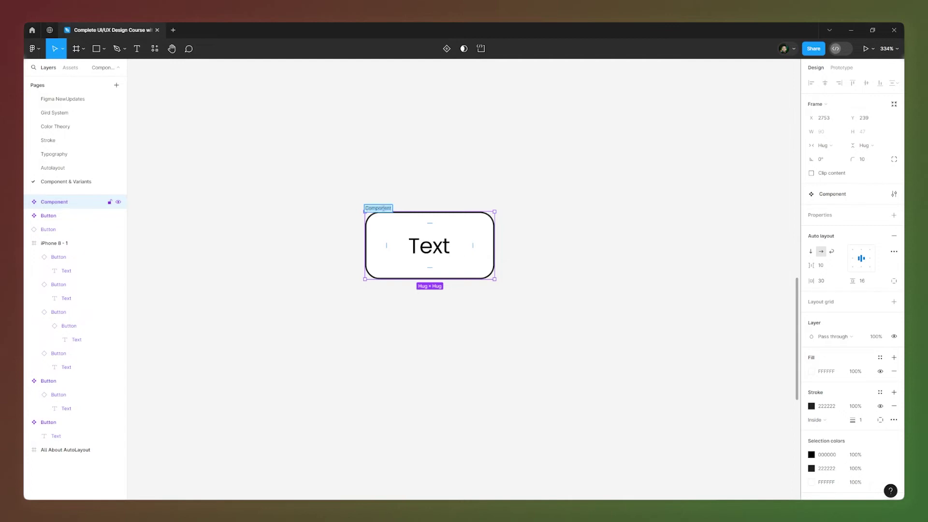
key(ctrl+a)
text(Varients)
click(321, 188)
click(70, 67)
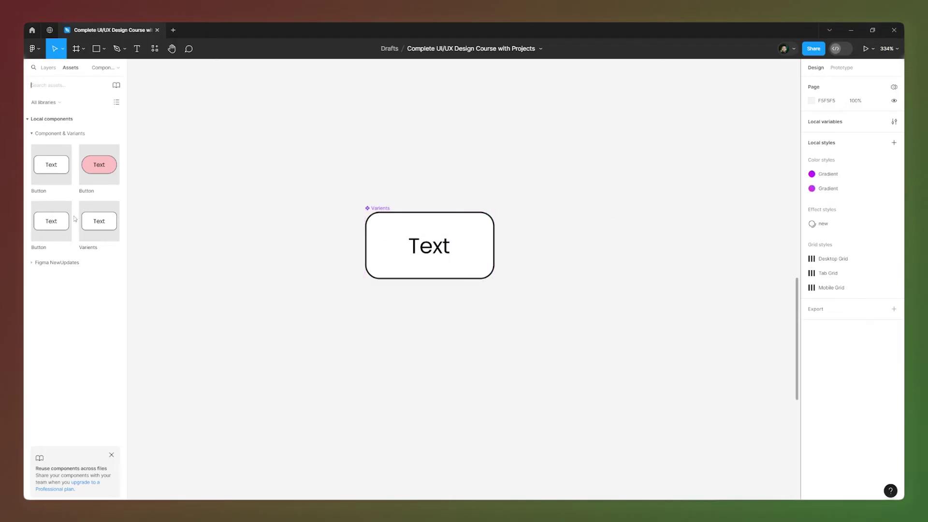
click(48, 68)
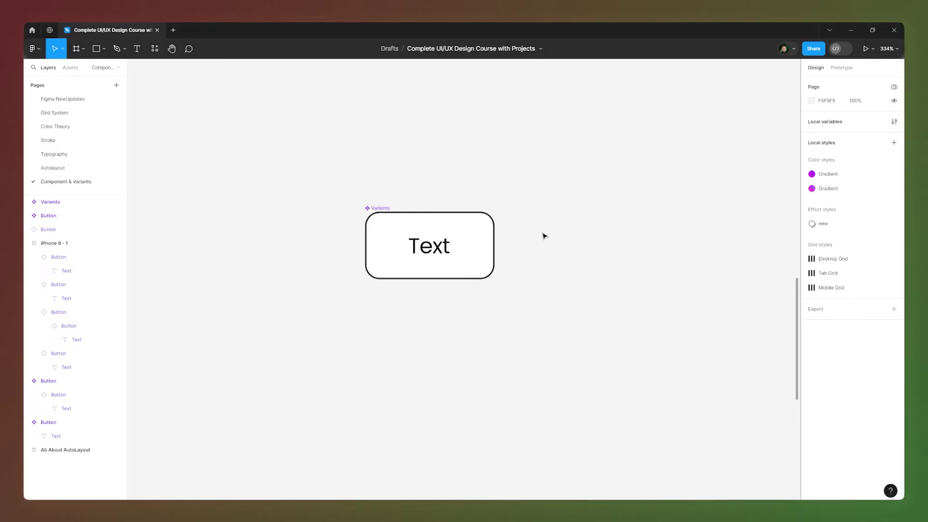
Step: Try creating a Variant property on the Varients component
click(380, 209)
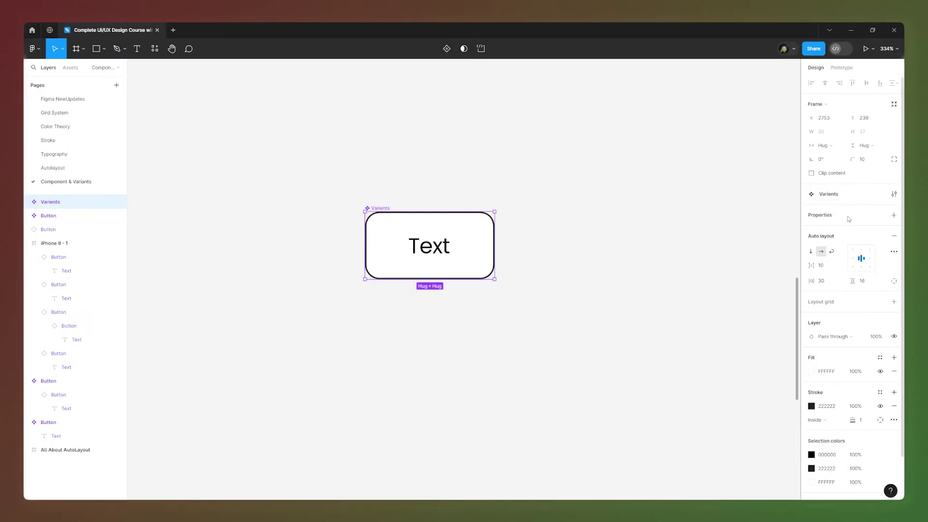
click(894, 216)
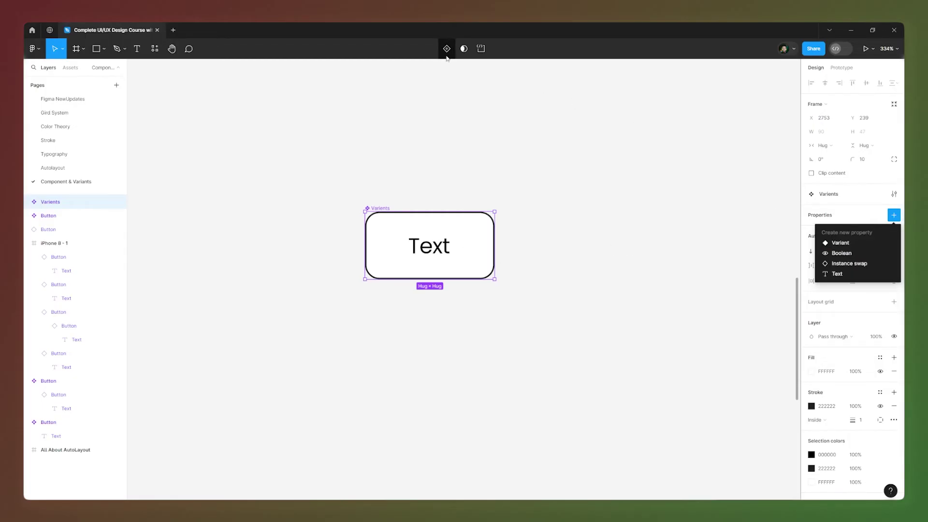
click(855, 242)
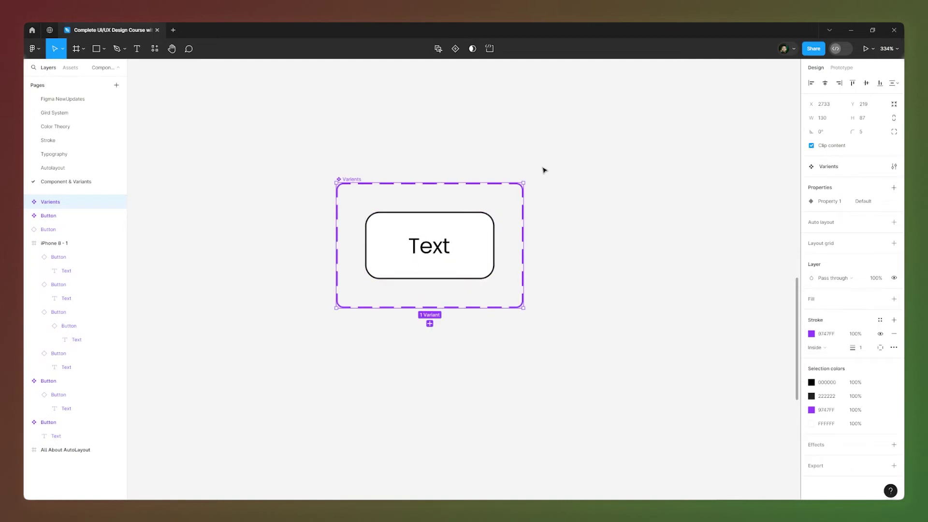
key(shift+a)
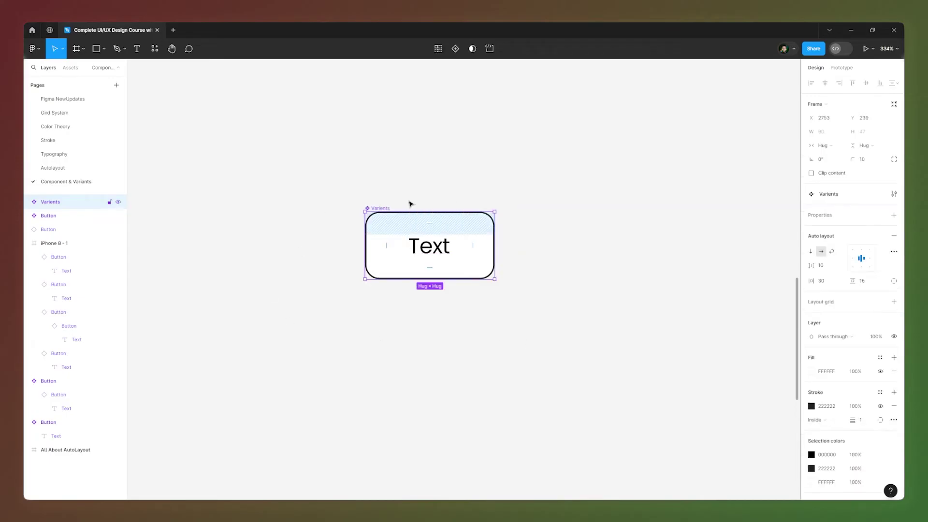
Step: Add a second variant to the Varients component, name it Hover and rename Property 1 to Statofhover
click(455, 49)
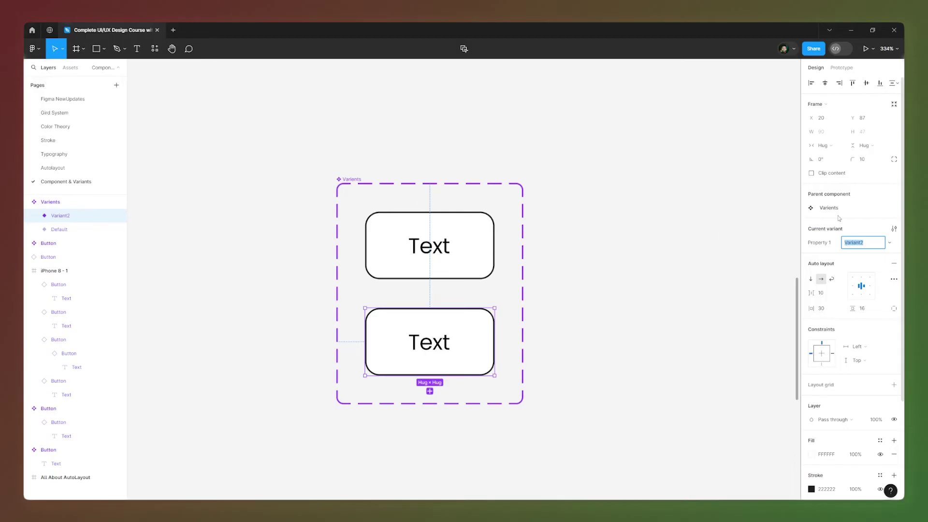
text(Hover)
key(Return)
double_click(820, 243)
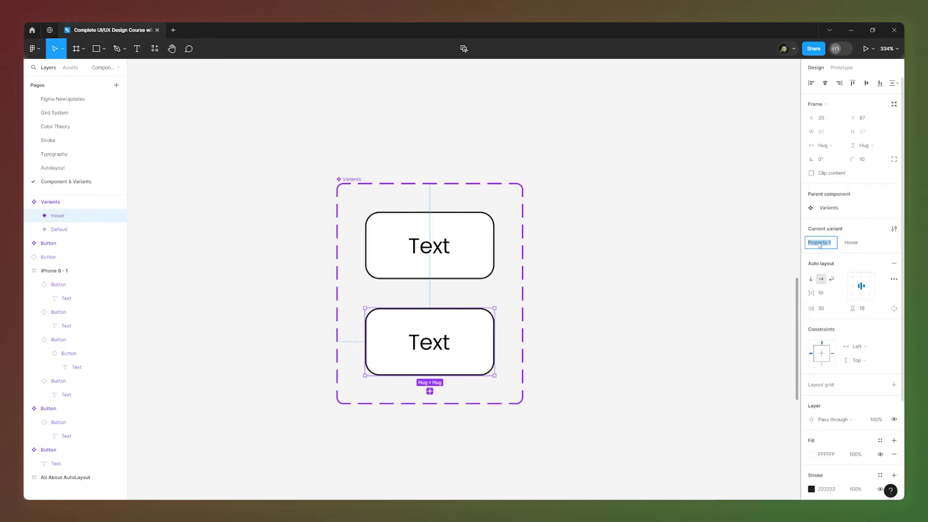
text(Statofhover)
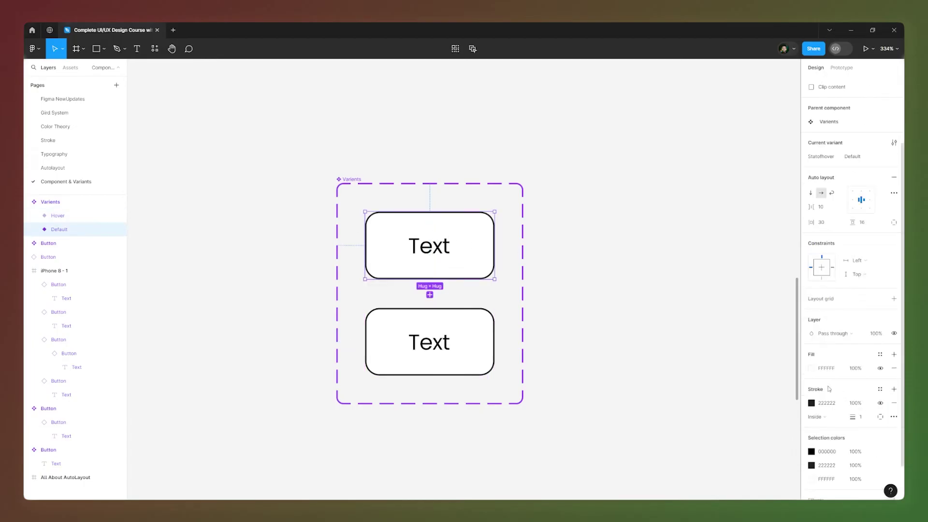
Step: Change the Default variant's fill to light pink FFC4C4
click(812, 368)
click(725, 285)
drag(725, 285, 721, 282)
click(793, 255)
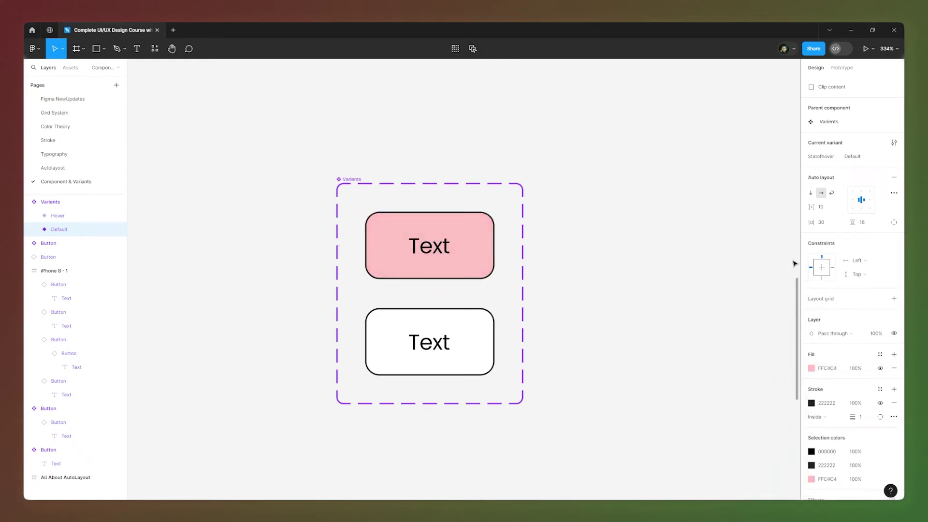
Step: Change the Hover variant's fill to the darker pink FF8686
click(477, 344)
click(811, 368)
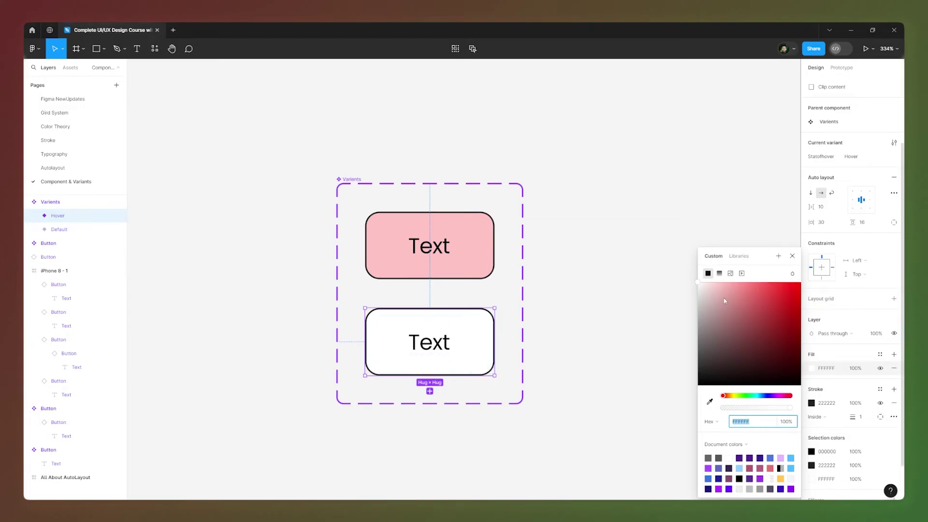
drag(719, 288, 748, 284)
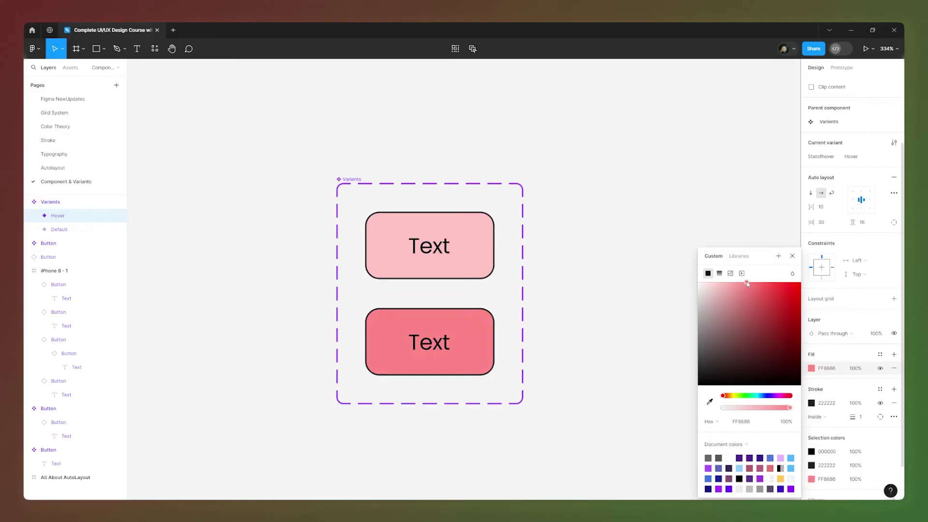
click(792, 256)
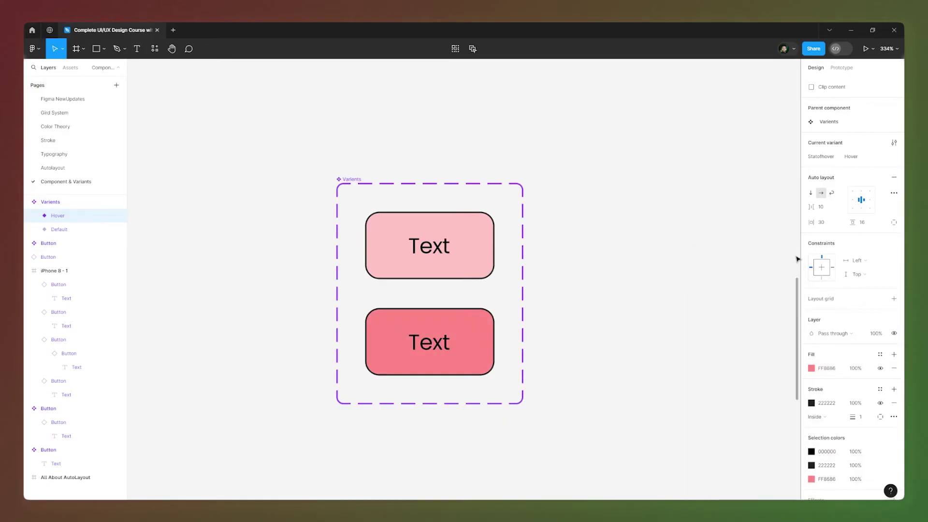
Step: Rename the light pink variant's Statofhover value to DefaultState and deselect it
click(462, 265)
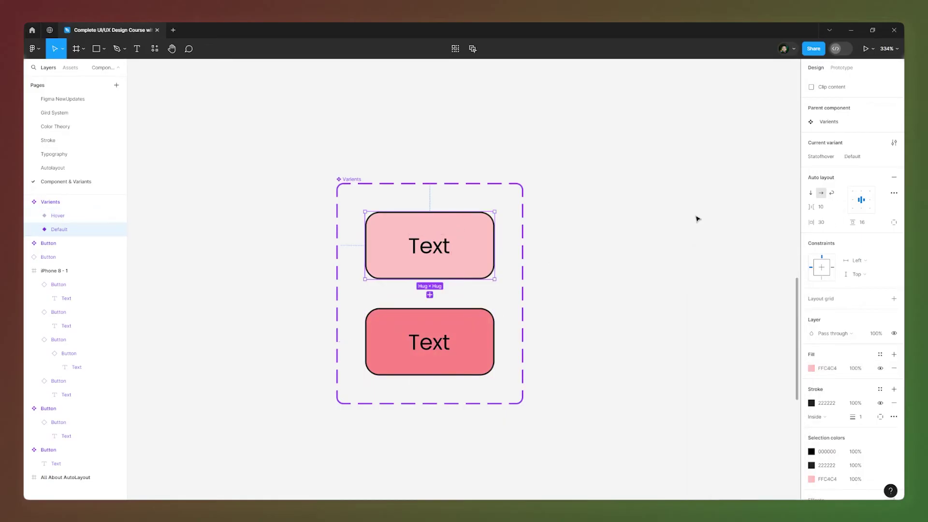
click(871, 159)
text(State)
key(Return)
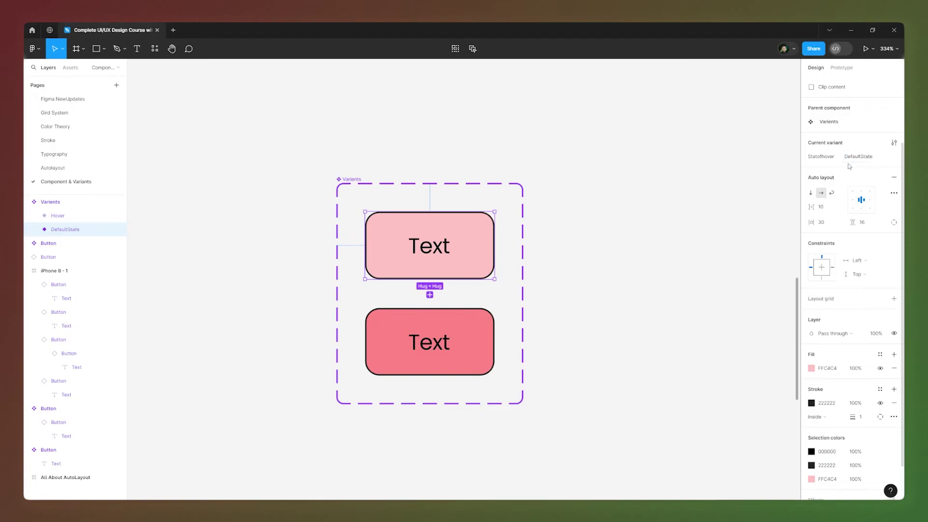
click(601, 274)
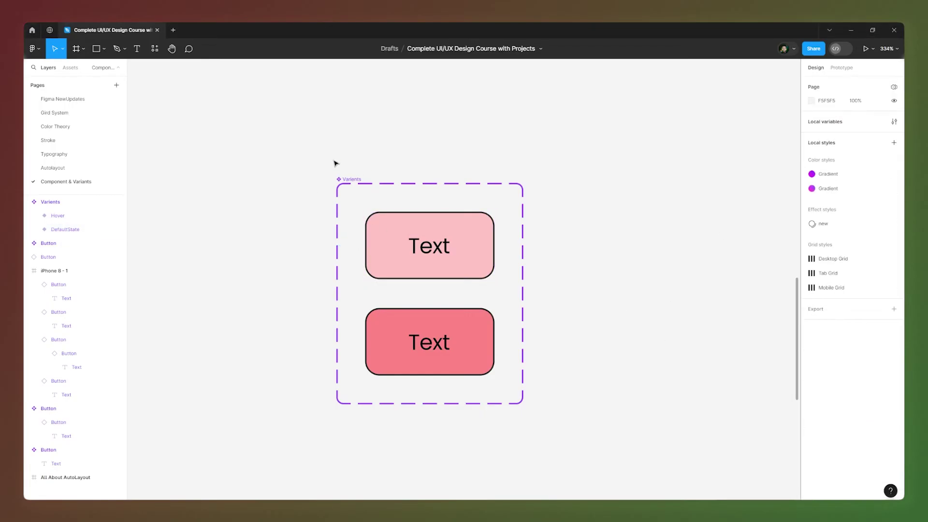
Step: Edit the variant property of the Varients component set and rename it StatOfHover
click(348, 181)
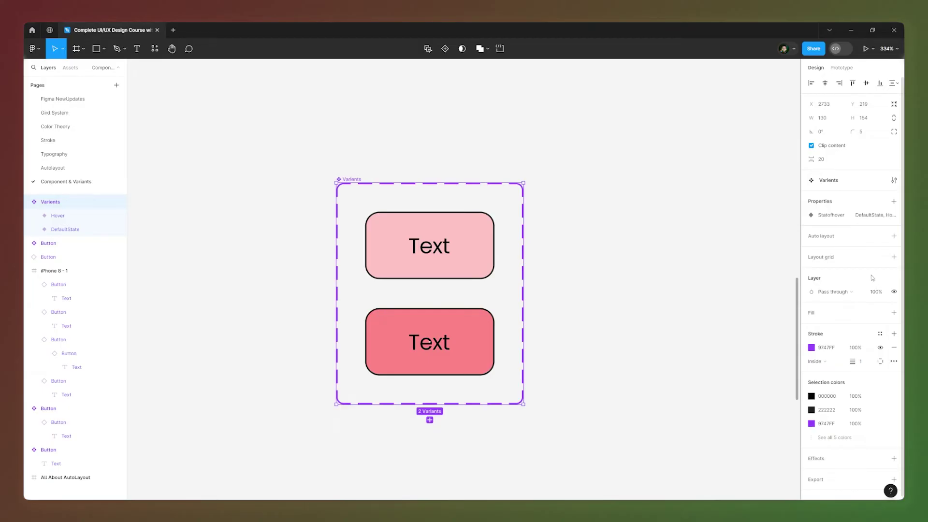
click(879, 218)
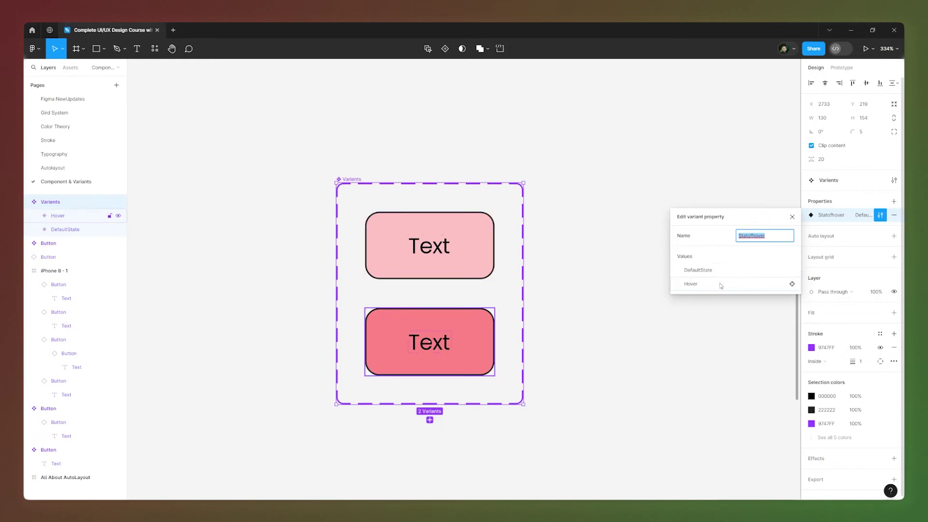
click(760, 238)
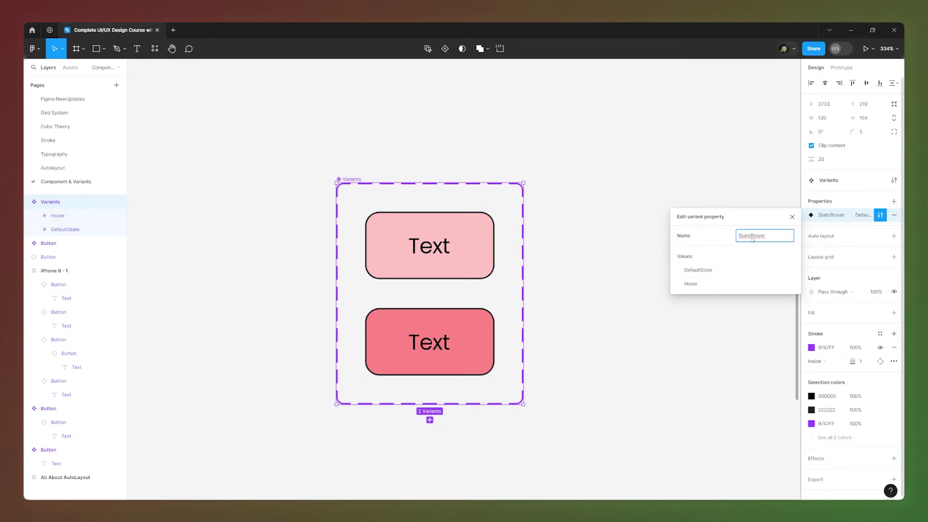
click(749, 237)
key(Delete)
text(OfH)
key(Return)
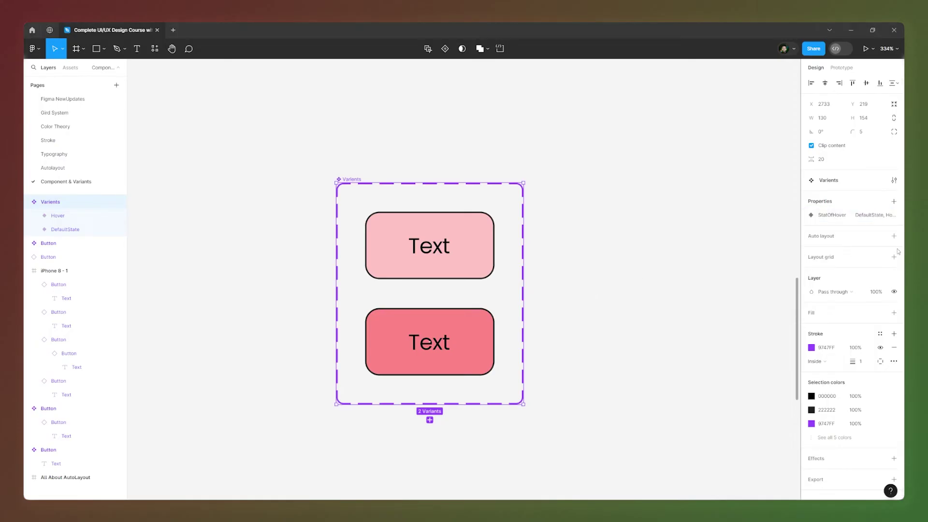
Step: Examine the Varients component set together with its Hover and DefaultState variants
click(319, 236)
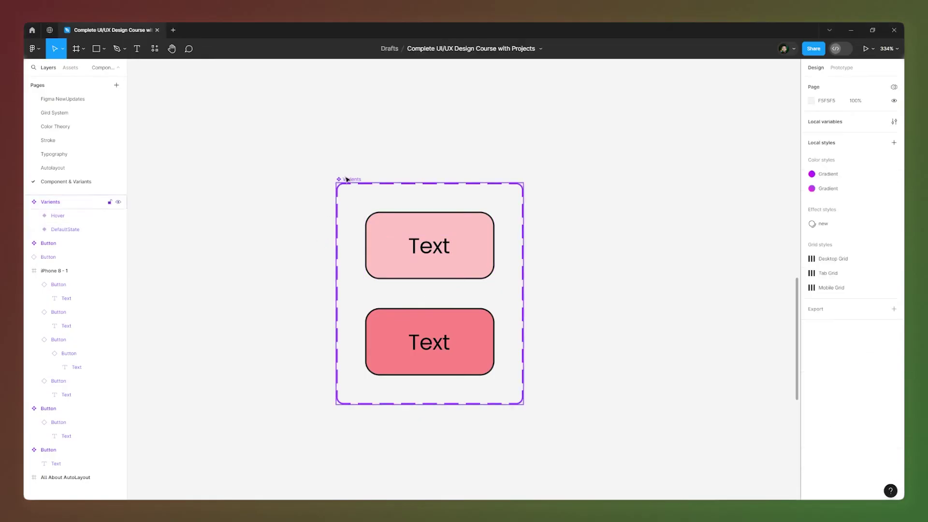
click(347, 179)
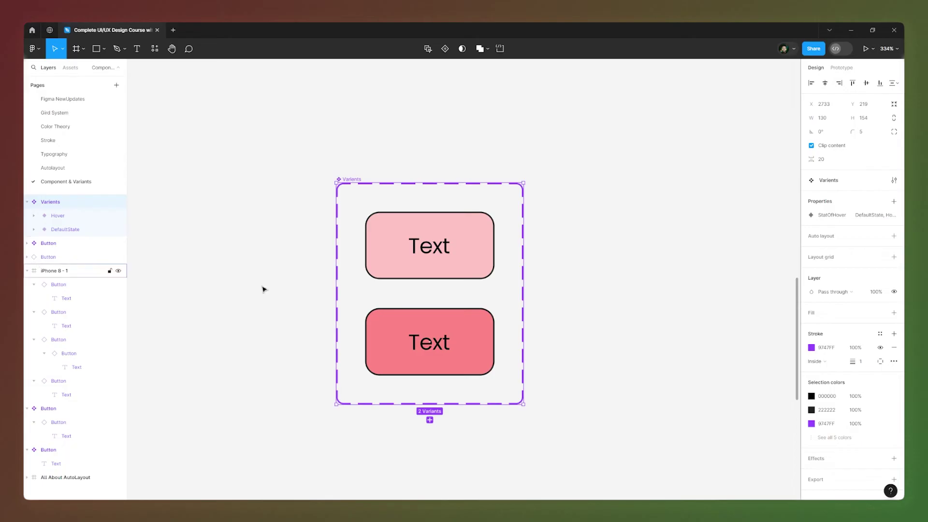
click(55, 216)
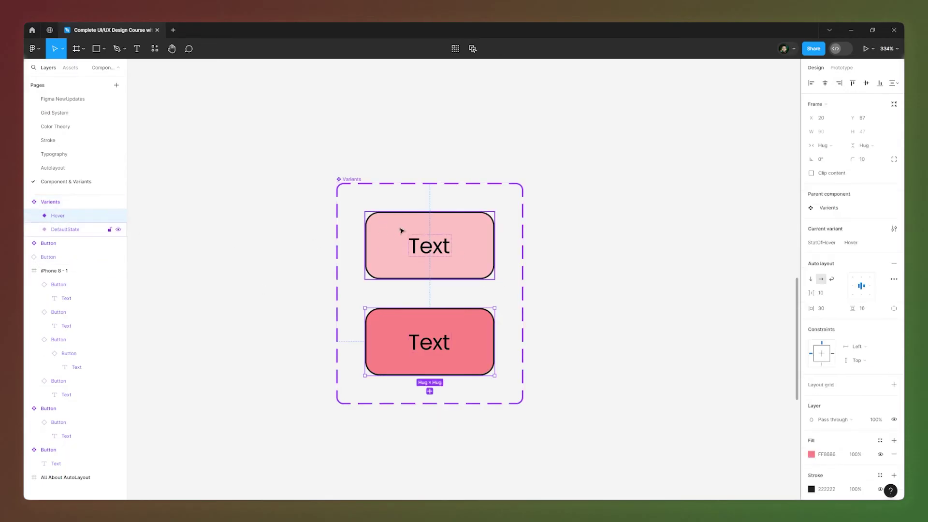
click(445, 233)
click(351, 180)
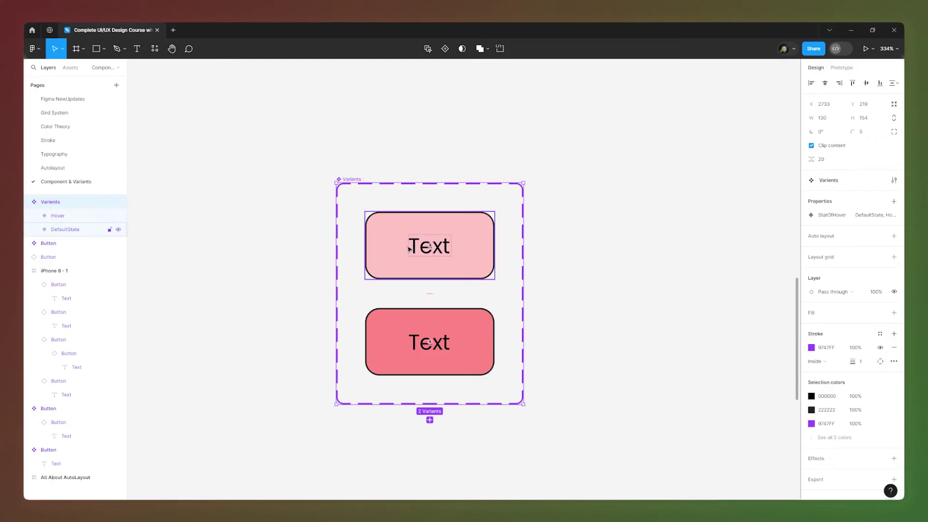
click(640, 221)
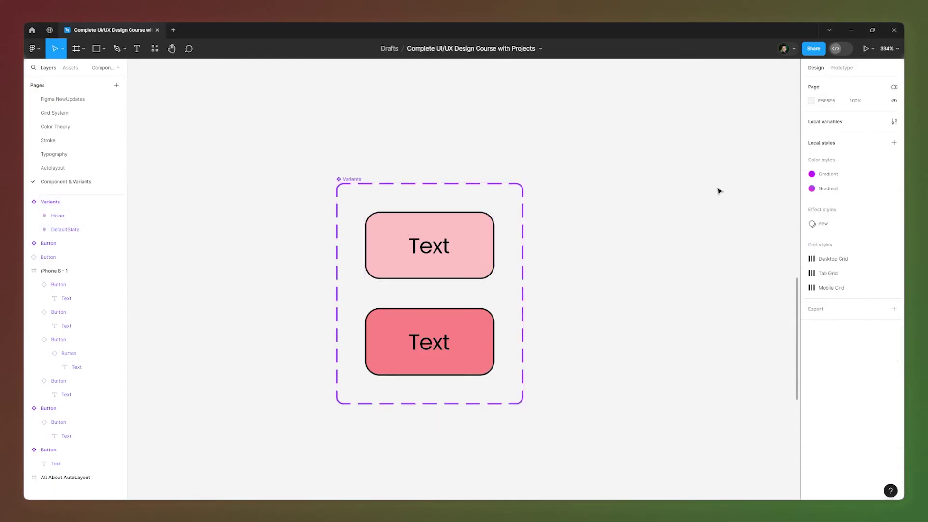
Step: Add a second iPhone 8 frame and position it beside the Varients set, level with the set's upper edge
scroll(344, 200, down, 2)
scroll(344, 200, down, 4)
key(f)
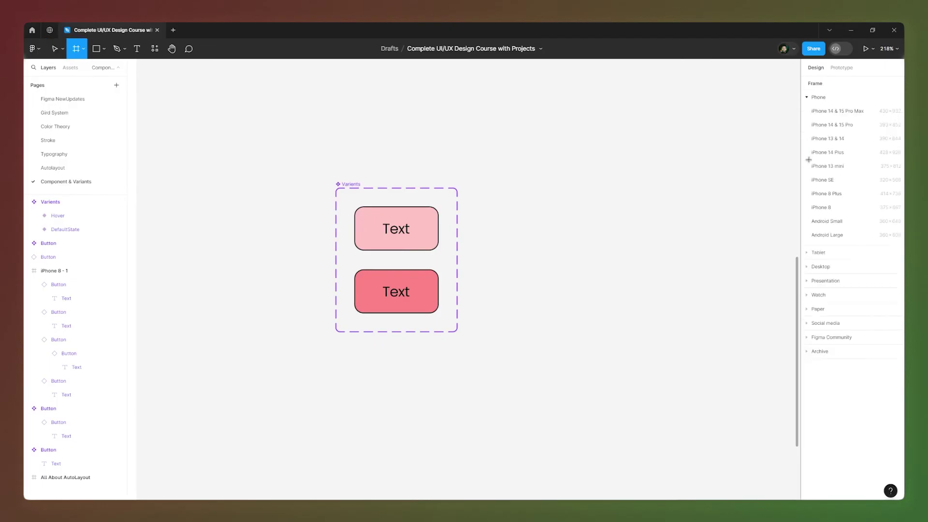
click(831, 207)
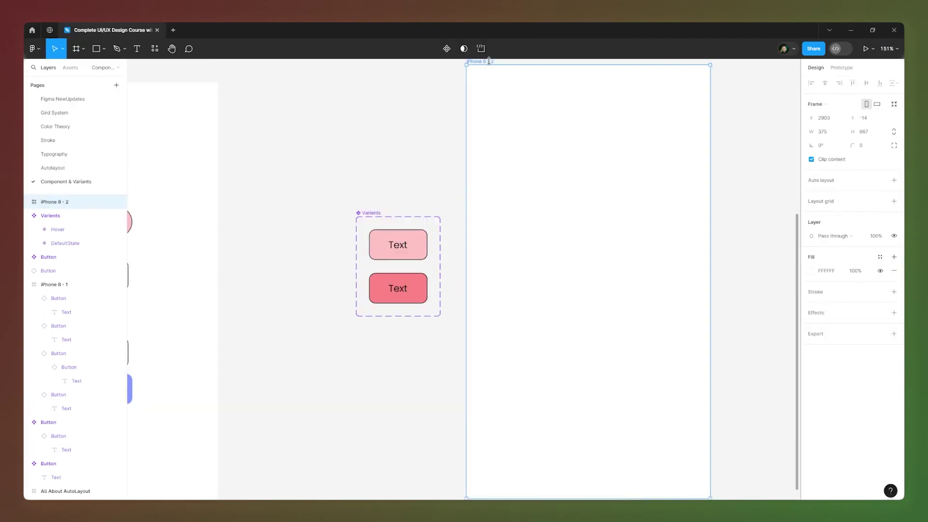
drag(491, 64, 483, 215)
scroll(485, 209, down, 5)
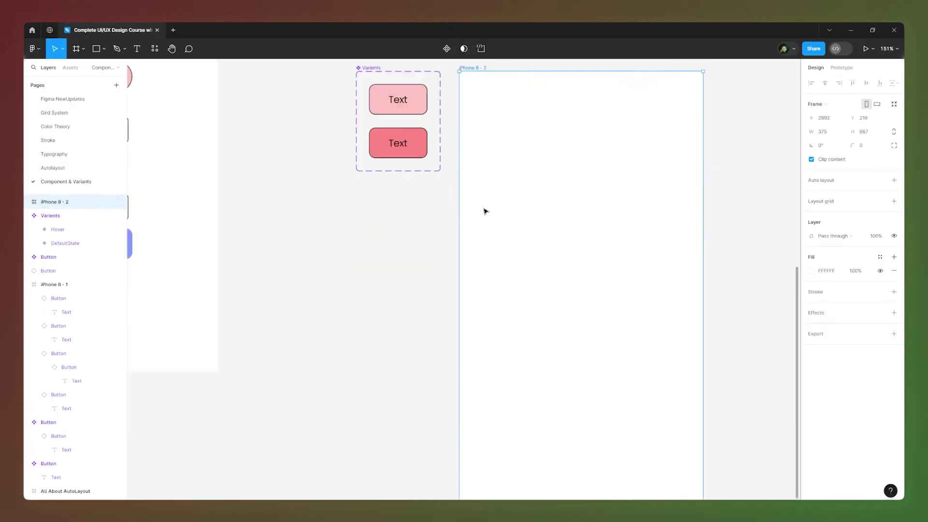
scroll(599, 165, up, 4)
scroll(621, 128, up, 3)
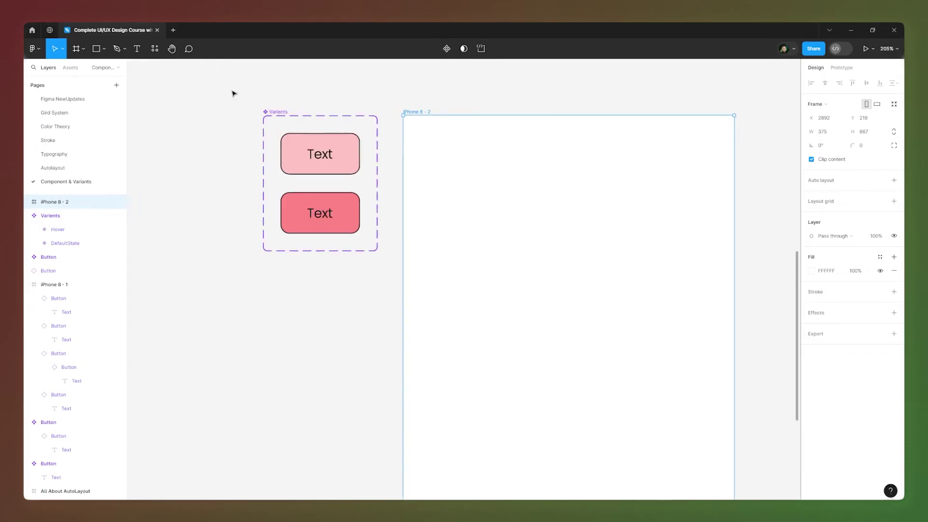
Step: Insert an instance of the local Varients component into the new iPhone 8 frame, centred horizontally
click(71, 68)
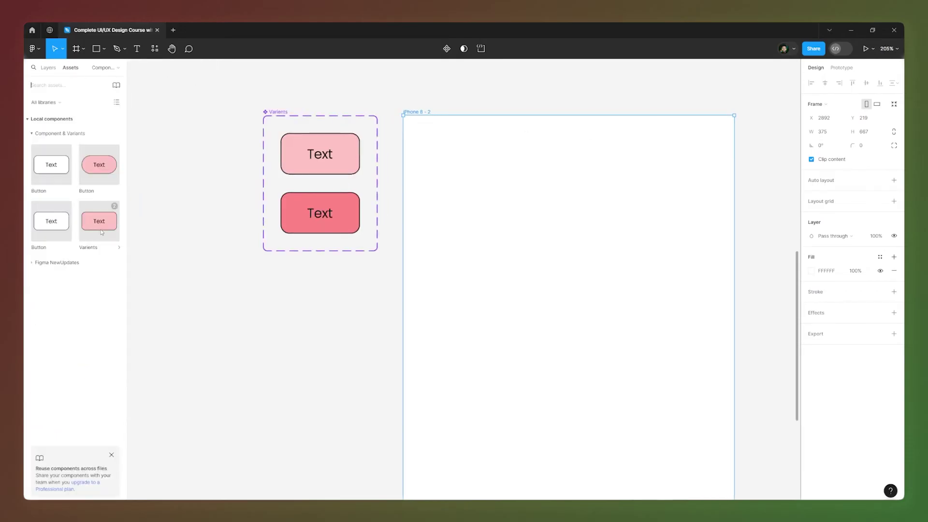
drag(102, 232, 579, 286)
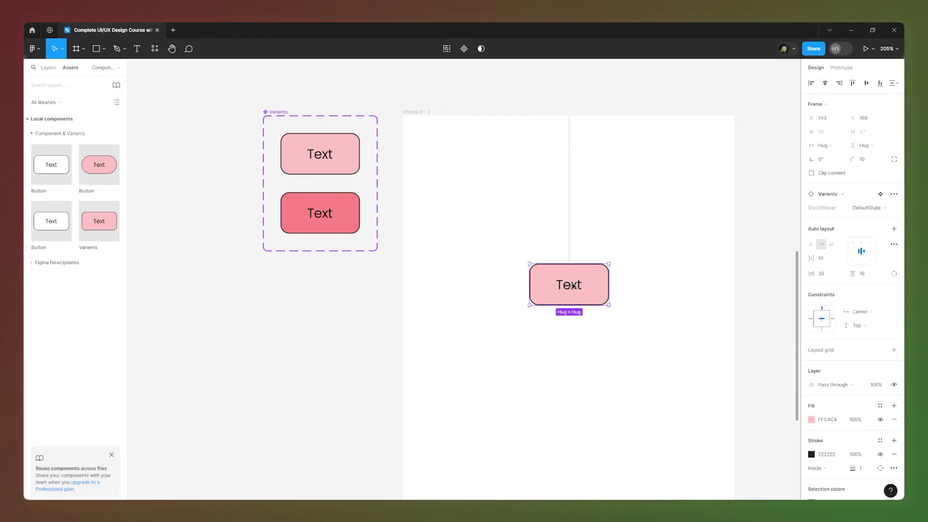
double_click(573, 286)
click(630, 286)
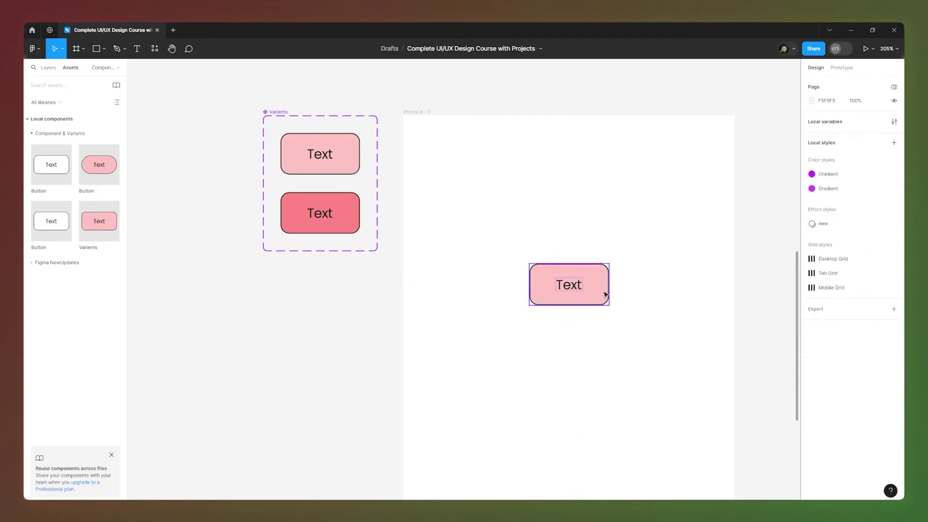
Step: Switch the StatOfHover property of the instance in the iPhone 8 frame to Hover
click(604, 294)
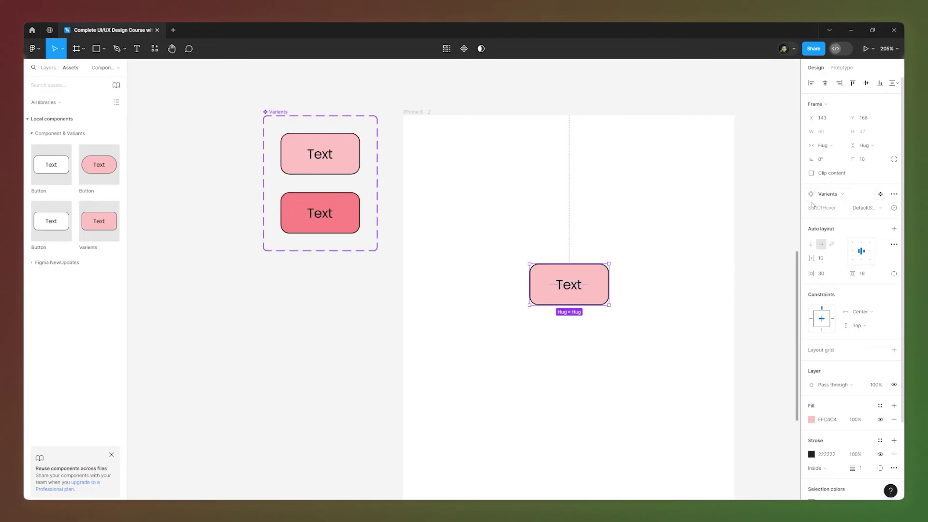
click(881, 209)
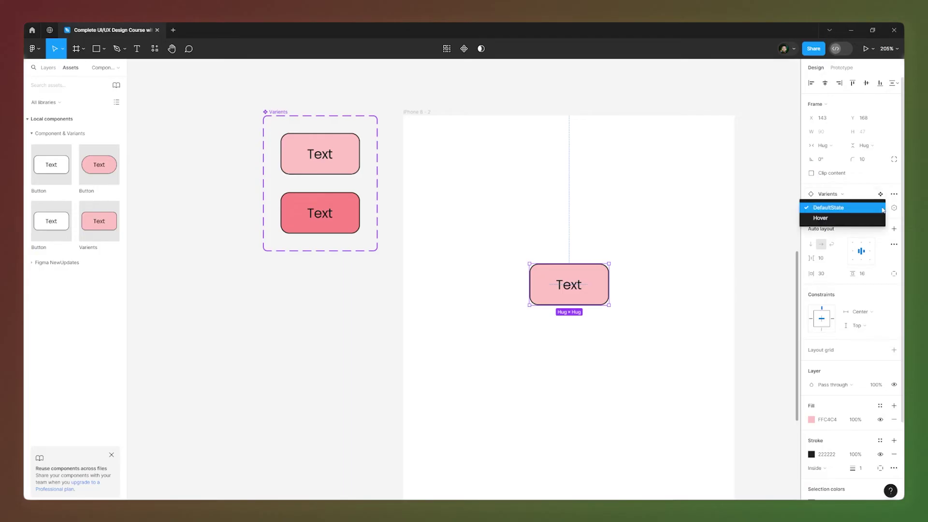
click(820, 220)
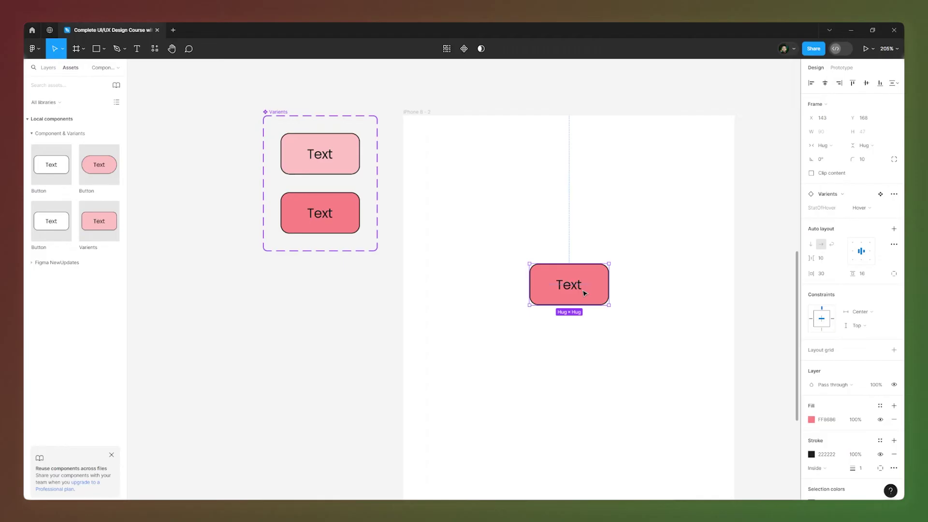
click(271, 335)
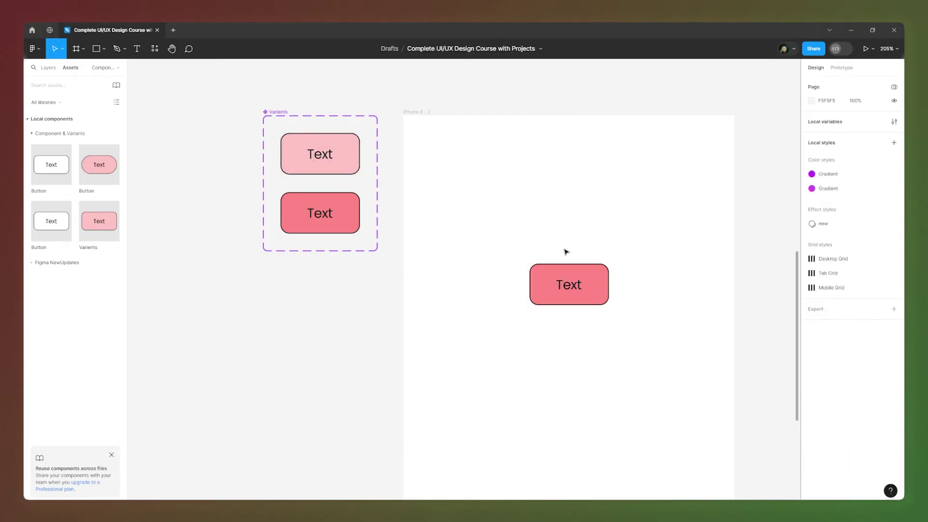
click(571, 272)
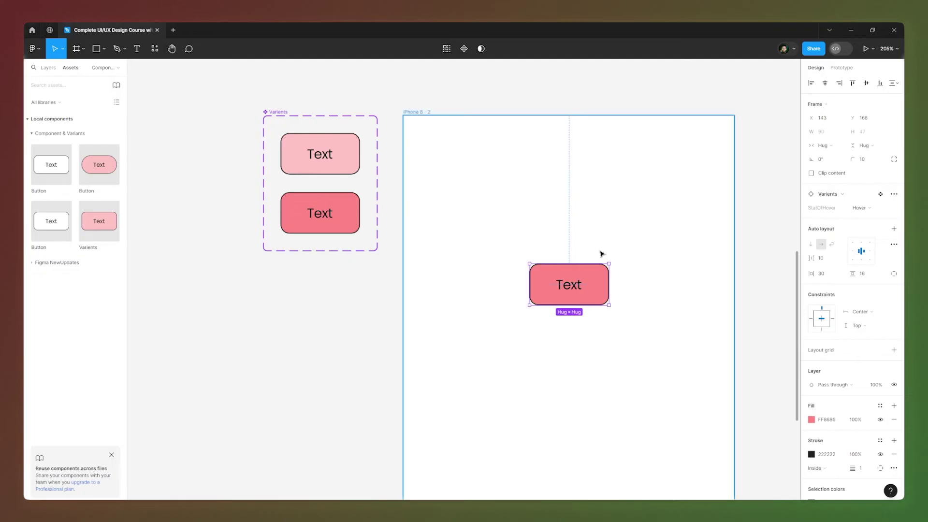
scroll(602, 254, down, 1)
scroll(602, 254, down, 3)
click(520, 183)
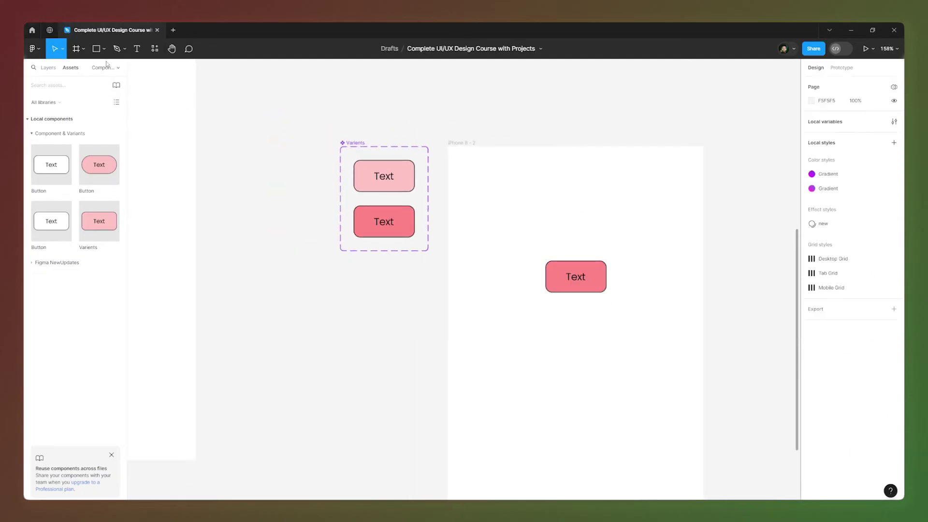
Step: Launch the saved Iconify plugin and move its window clear of the canvas work area
click(34, 48)
mouse_move(56, 170)
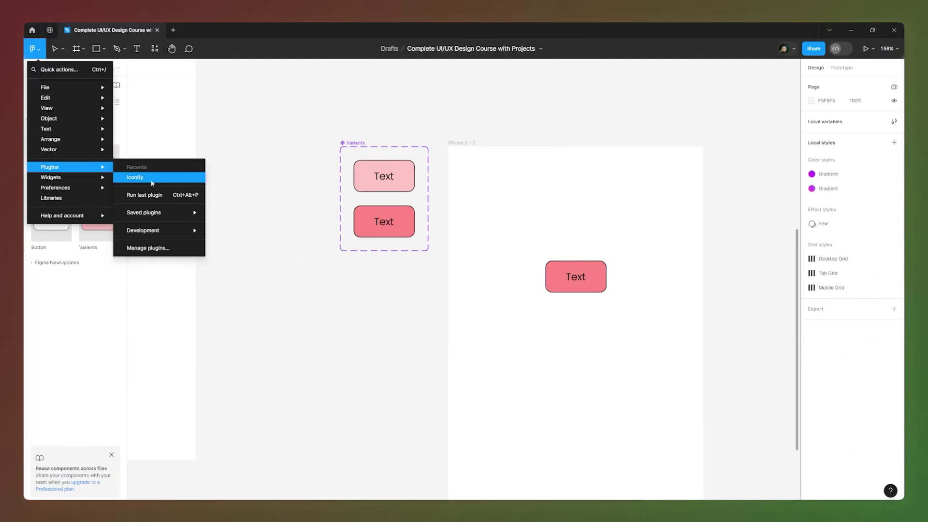
mouse_move(169, 214)
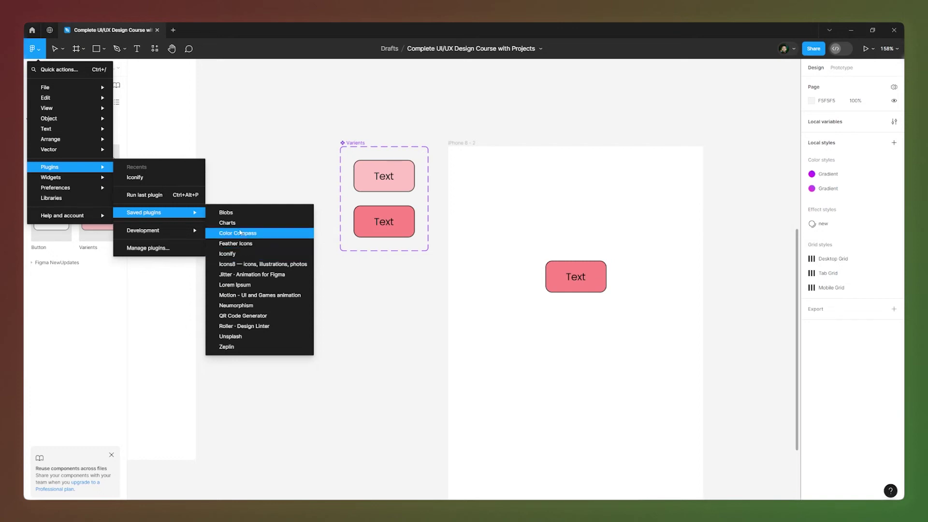
click(243, 252)
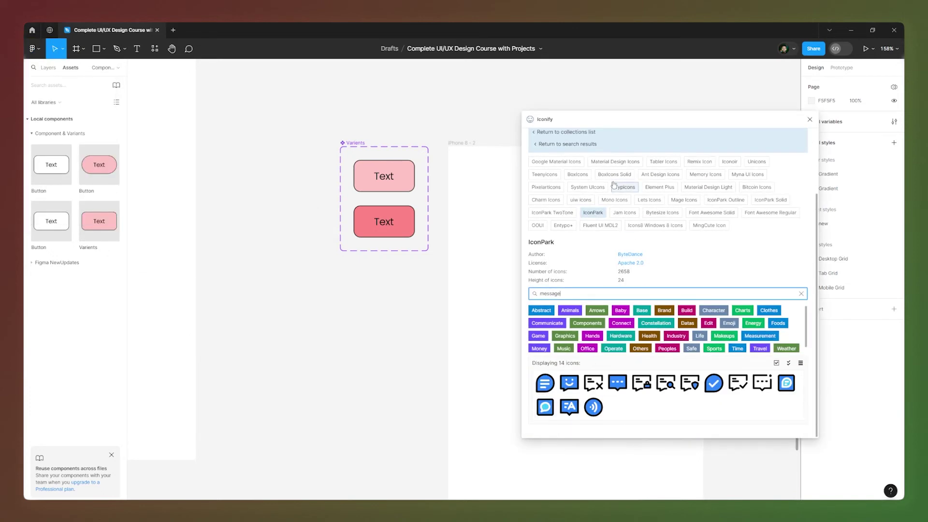
drag(609, 119, 661, 91)
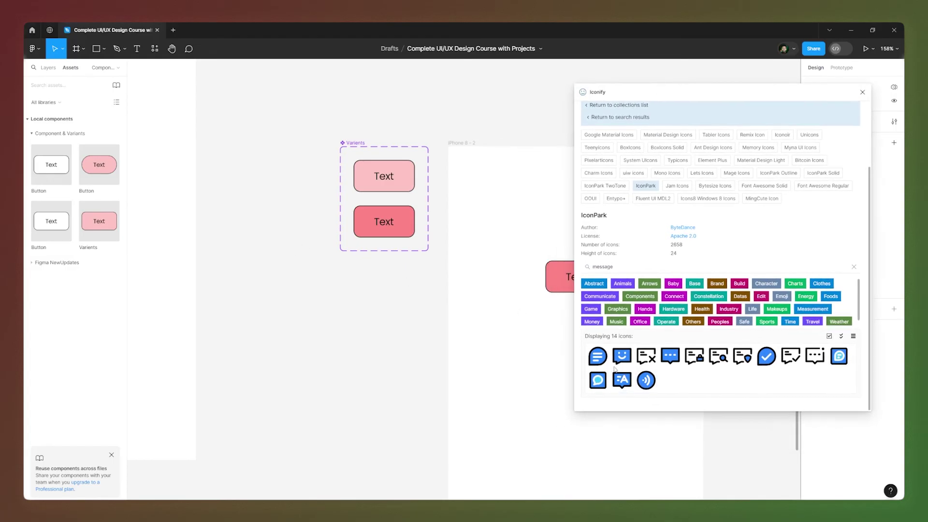
Step: Import four IconPark icons below the Varients set: message, the smiling-face message, message-one and message-sent; close Iconify
drag(598, 356, 264, 335)
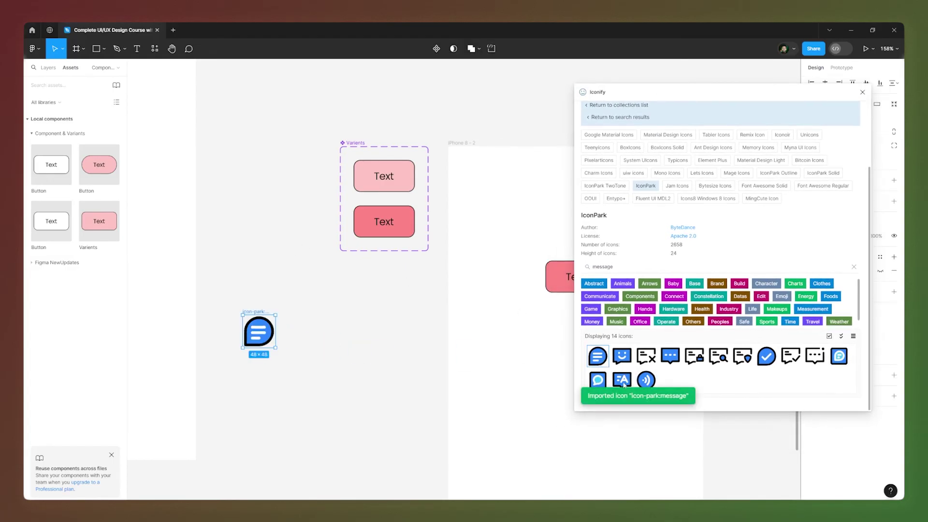
drag(599, 382, 350, 334)
drag(622, 356, 347, 338)
drag(670, 356, 382, 389)
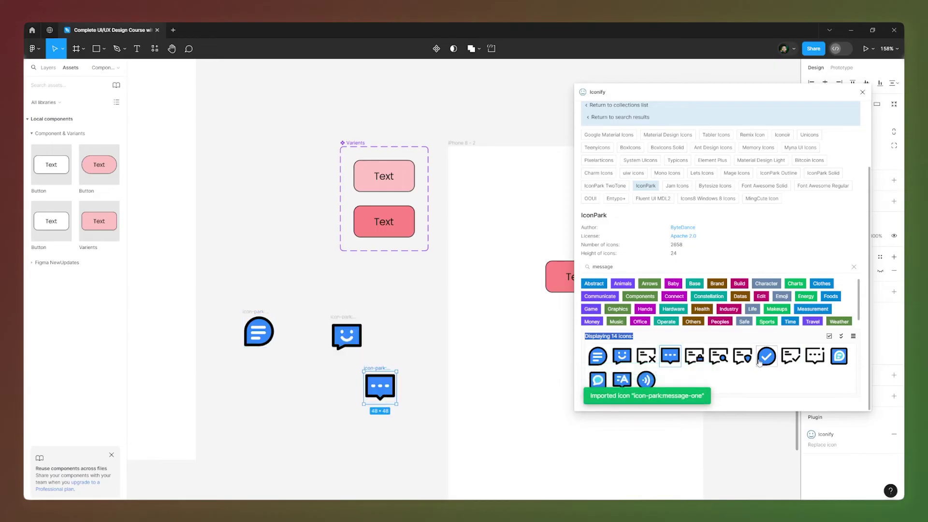
drag(761, 364, 268, 405)
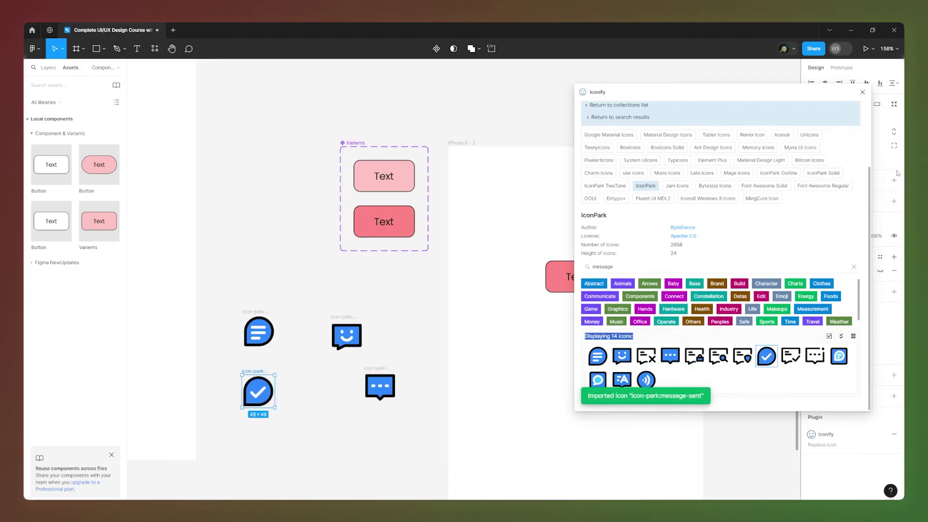
click(862, 92)
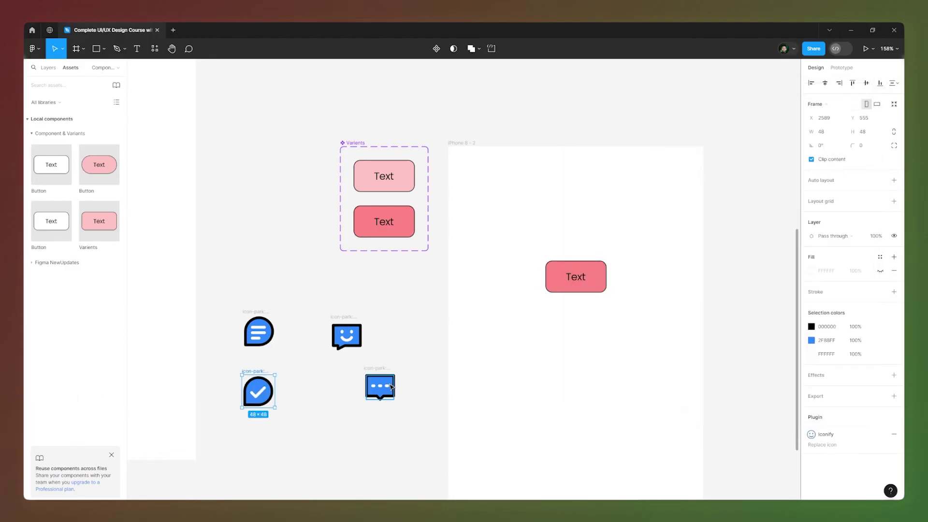
Step: Turn the four imported message icons into separate components in one operation
click(380, 387)
shift+click(259, 392)
shift+click(258, 344)
shift+click(345, 322)
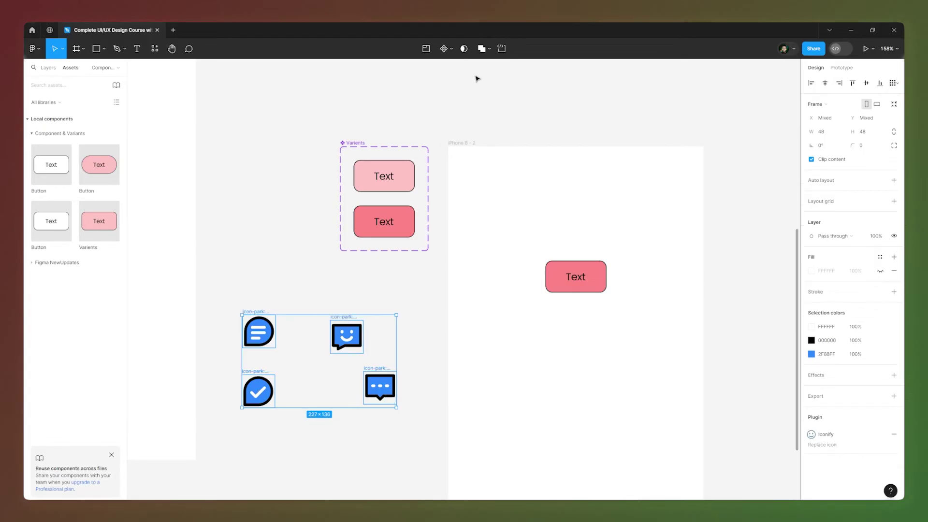
click(452, 50)
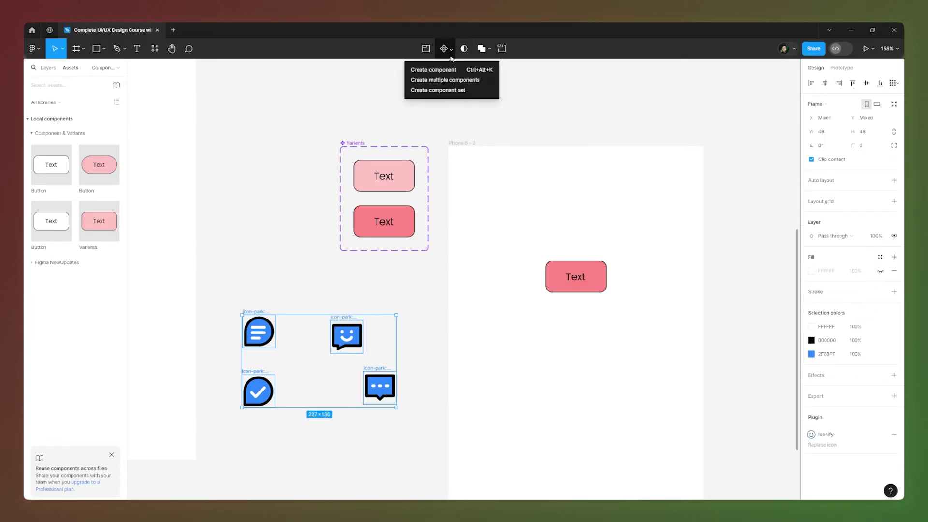
click(434, 80)
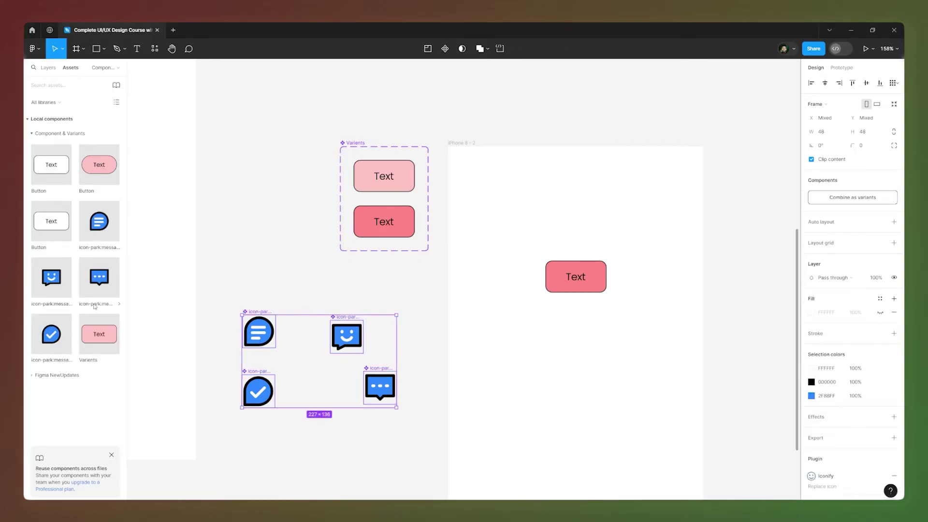
Step: Wrap the four icon components in an auto layout frame with a horizontal direction
mouse_move(390, 330)
key(shift+a)
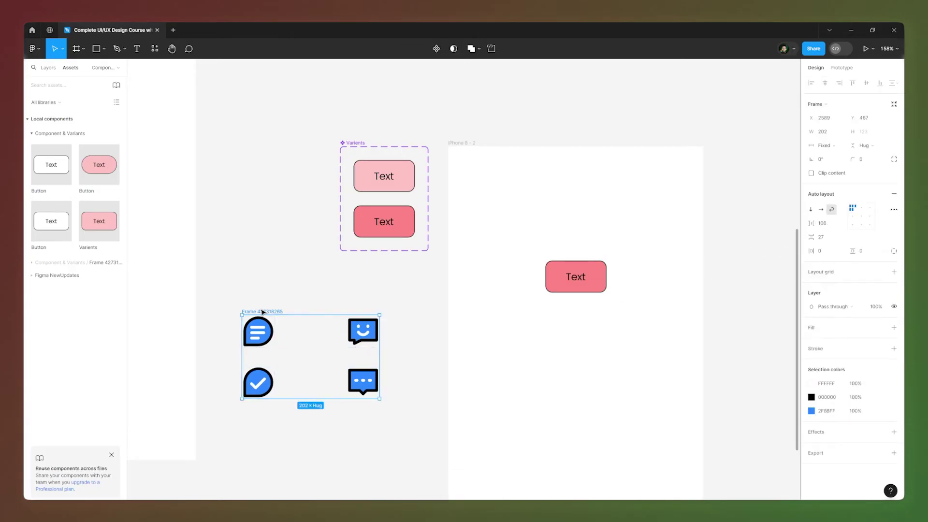
click(811, 209)
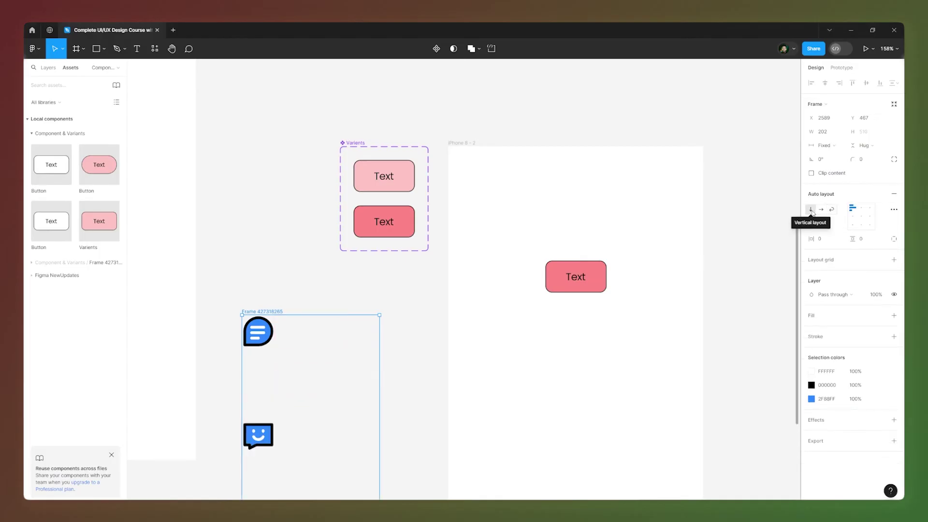
scroll(372, 375, down, 4)
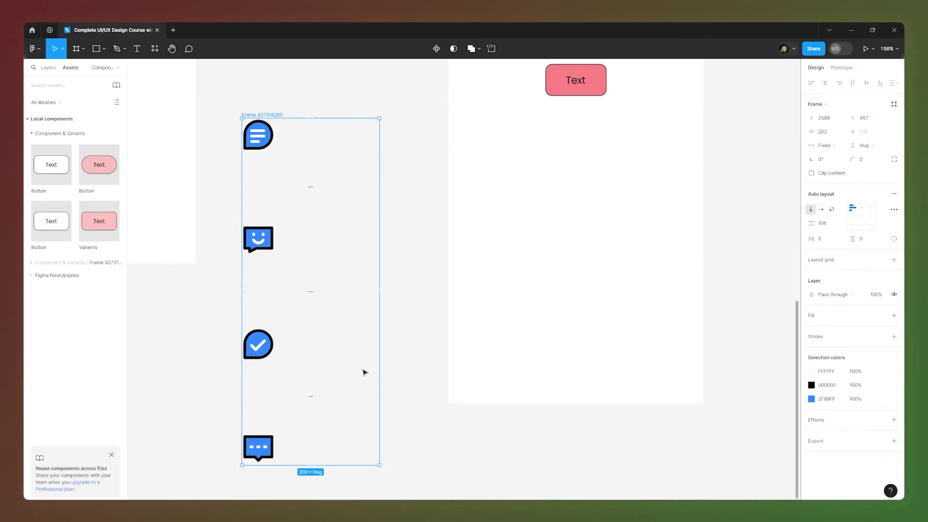
click(821, 210)
Step: Set the icon frame's item spacing to 30 and widen the frame to about 315 so it encloses all four icons
scroll(393, 243, up, 2)
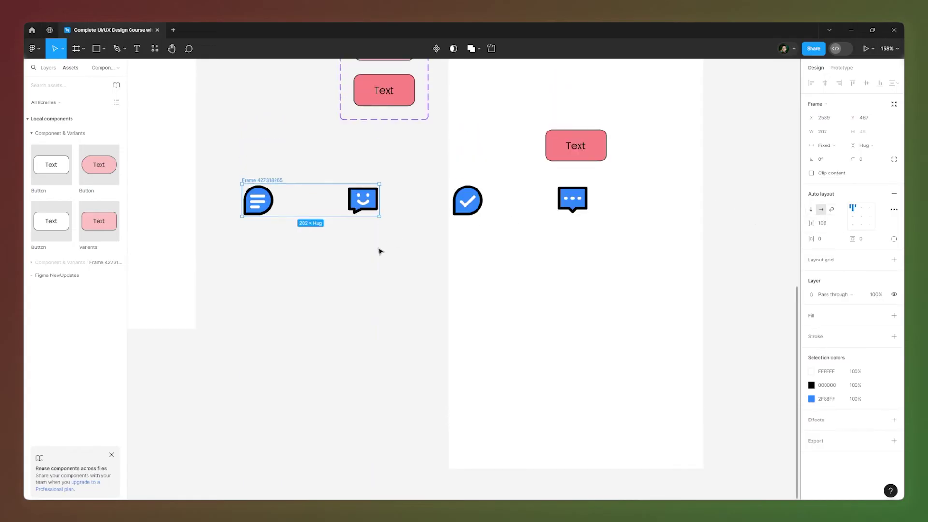
drag(810, 223, 746, 233)
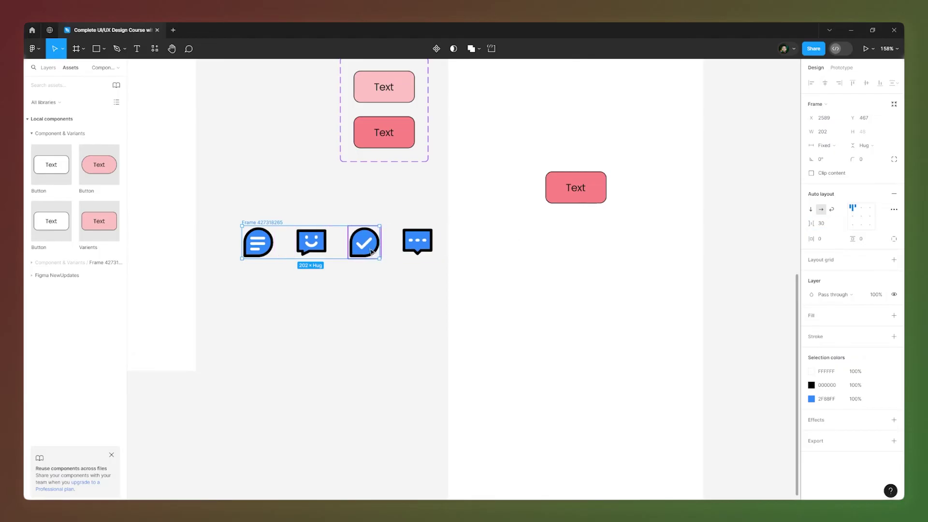
drag(380, 242, 458, 243)
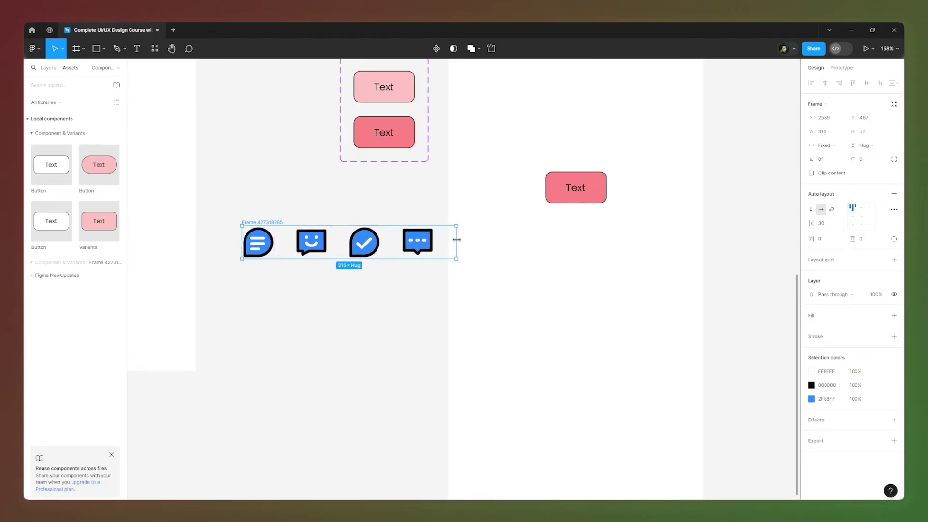
Step: Set the icon frame's item spacing to 36, align its contents left-centre and add a white FFFFFF fill
drag(812, 224, 818, 223)
click(852, 216)
click(811, 315)
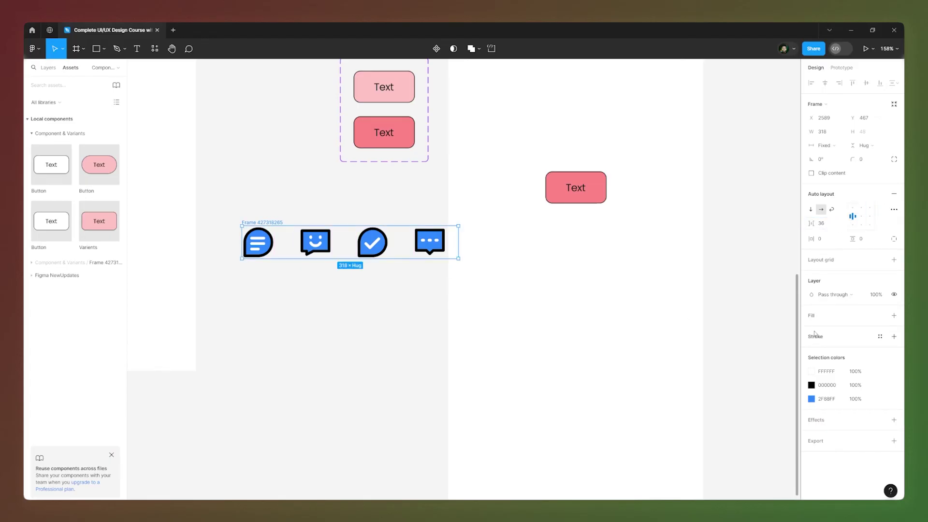
click(813, 331)
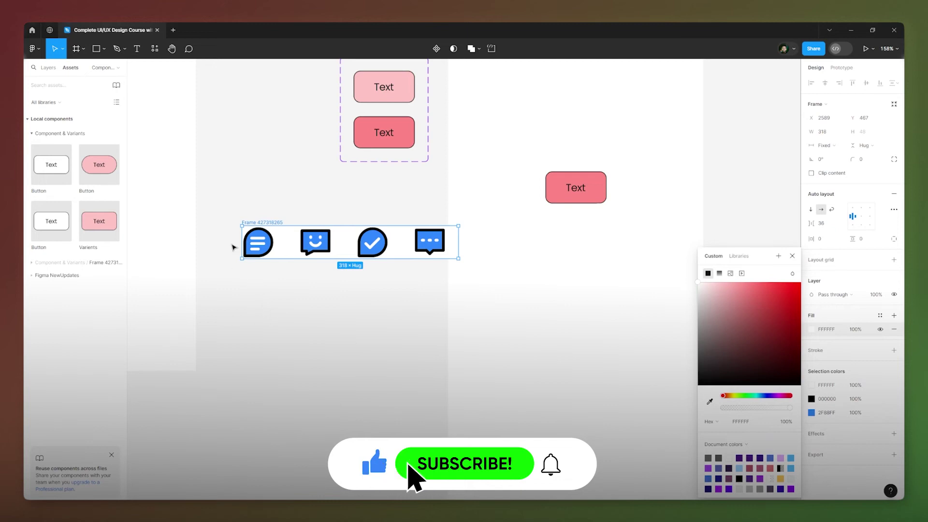
Step: Move the icon frame onto the empty canvas to the right of the iPhone 8 - 2 frame
drag(307, 228, 846, 231)
scroll(236, 245, down, 5)
scroll(530, 236, up, 5)
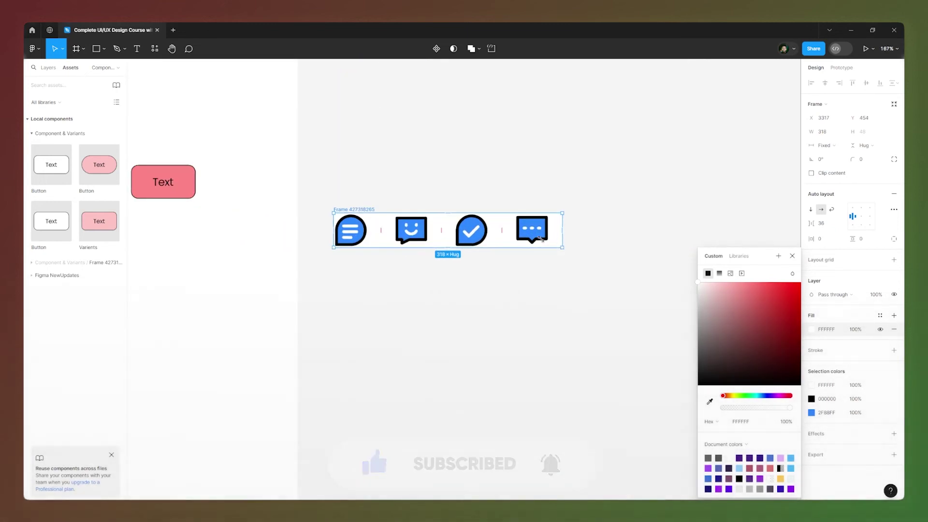
click(274, 200)
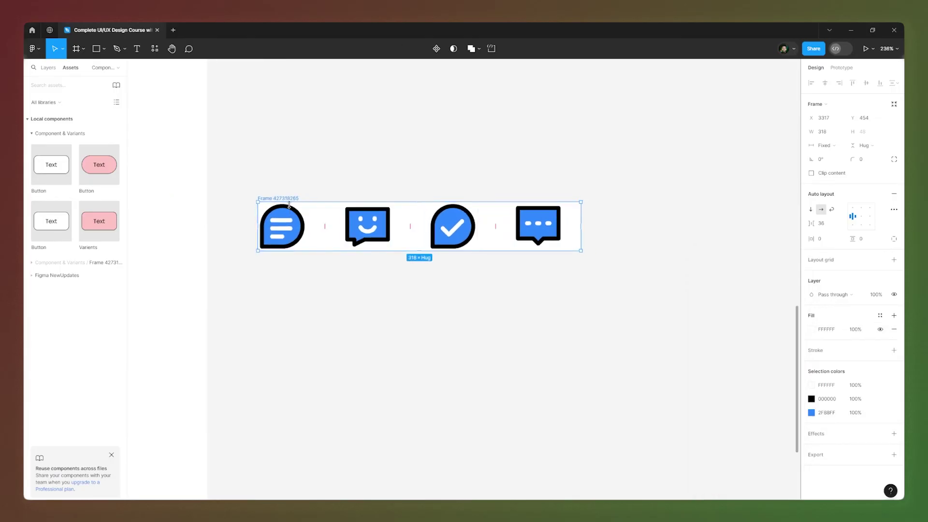
Step: Rename the icon frame as Icon_Set and show the page's layer list
double_click(280, 199)
key(BackSpace)
key(Return)
click(50, 68)
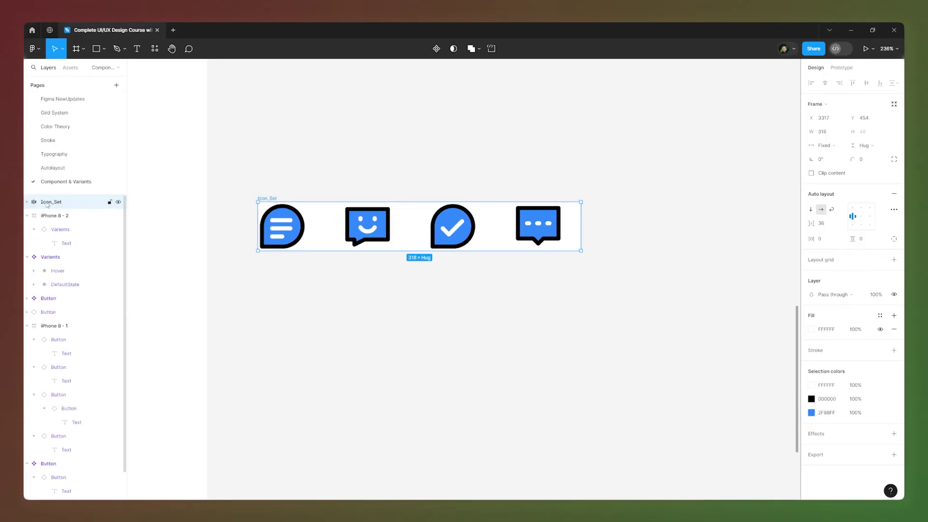
Step: Examine the four icon components nested in Icon_Set in the layer list and collapse their inner groups
click(292, 227)
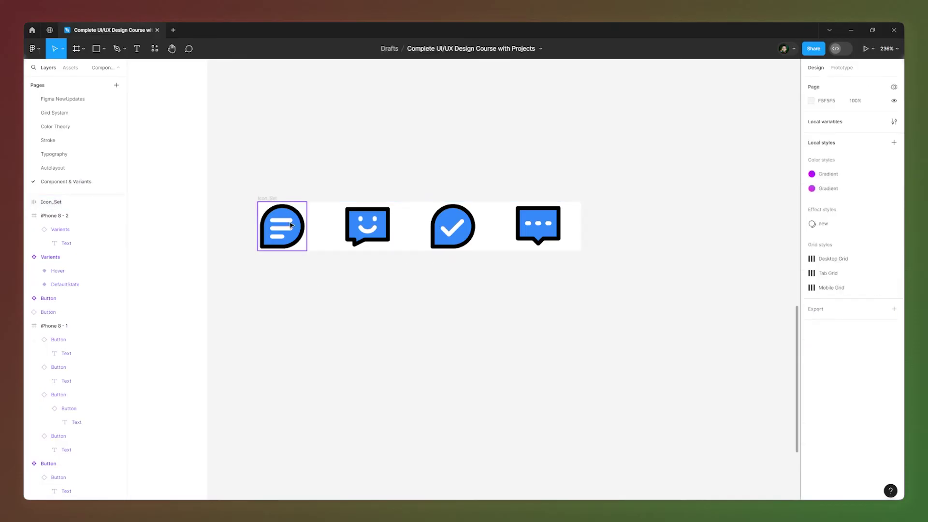
click(274, 199)
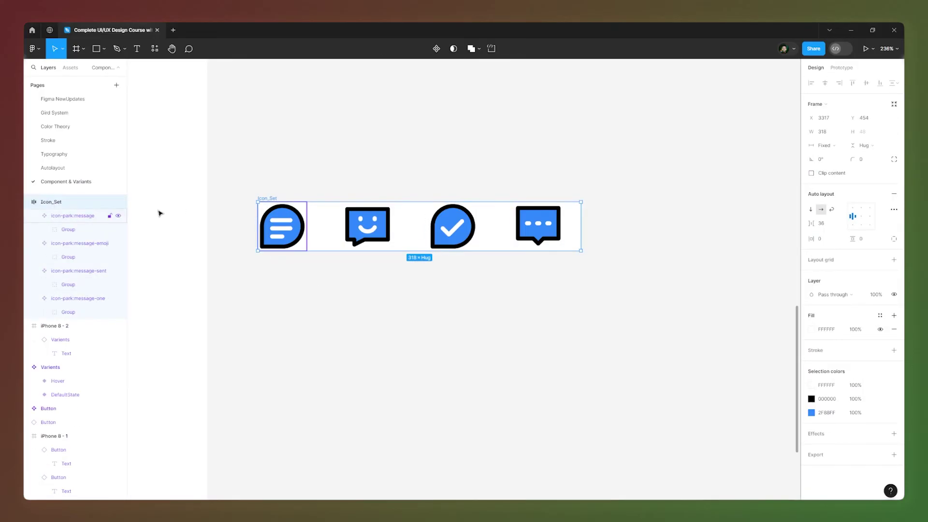
click(68, 215)
click(67, 243)
click(66, 270)
click(67, 298)
click(34, 271)
click(34, 243)
click(34, 216)
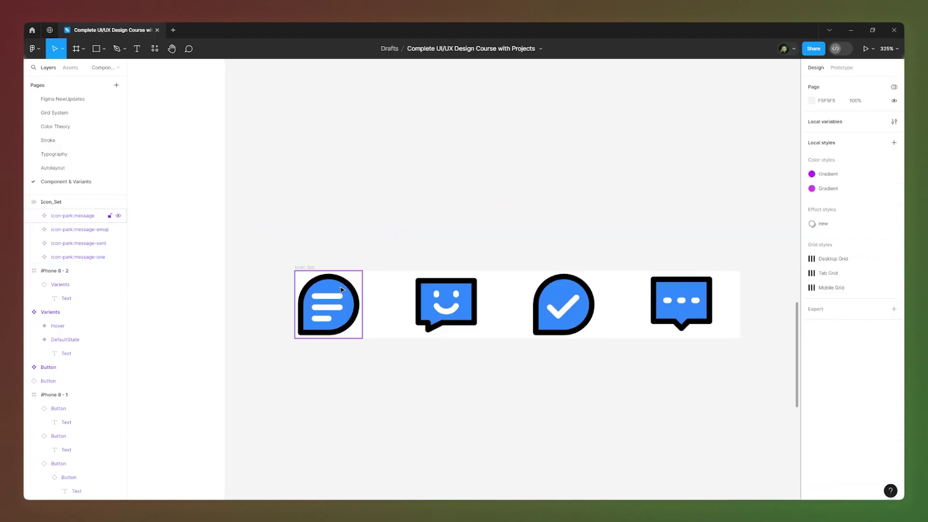
Step: Insert the icon-park:message component before the text in the DefaultState variant and shrink it to 26 × 26
click(341, 289)
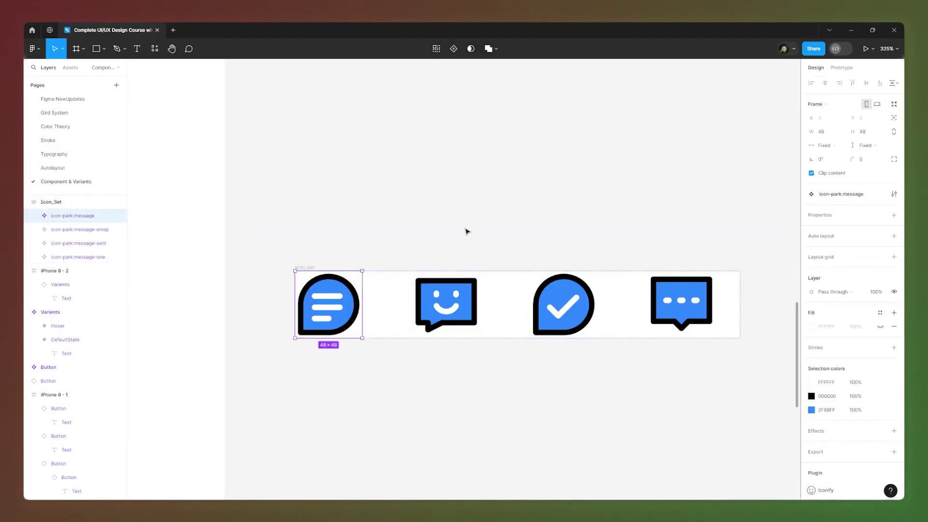
scroll(538, 210, down, 10)
scroll(270, 152, up, 8)
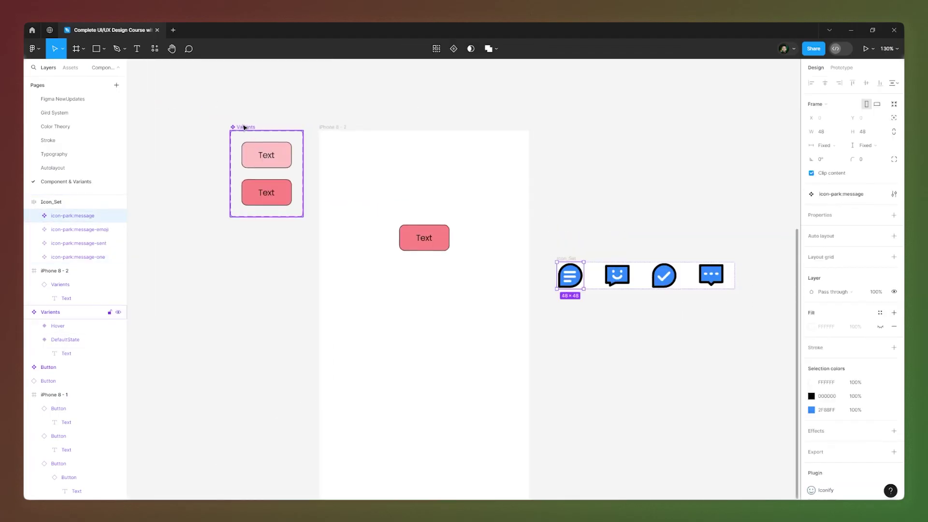
click(268, 175)
click(70, 67)
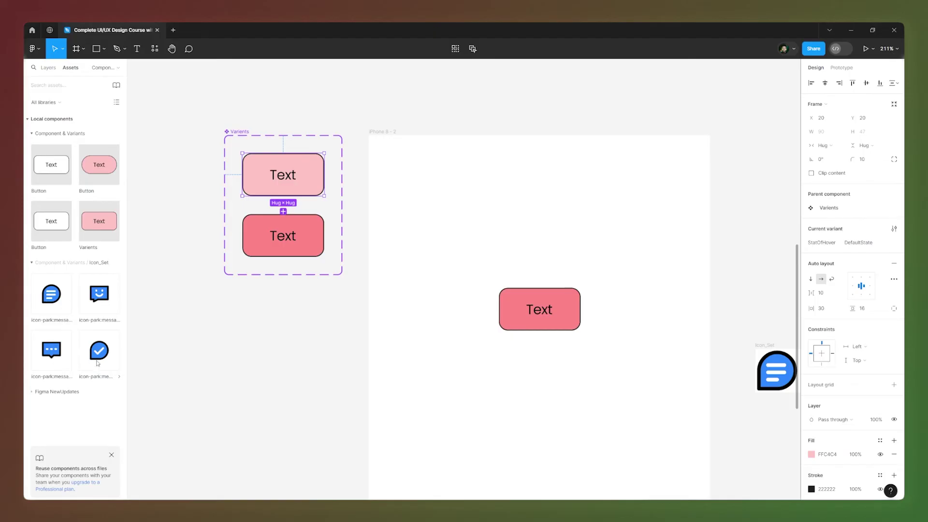
drag(53, 300, 282, 169)
scroll(282, 169, up, 5)
scroll(493, 203, down, 3)
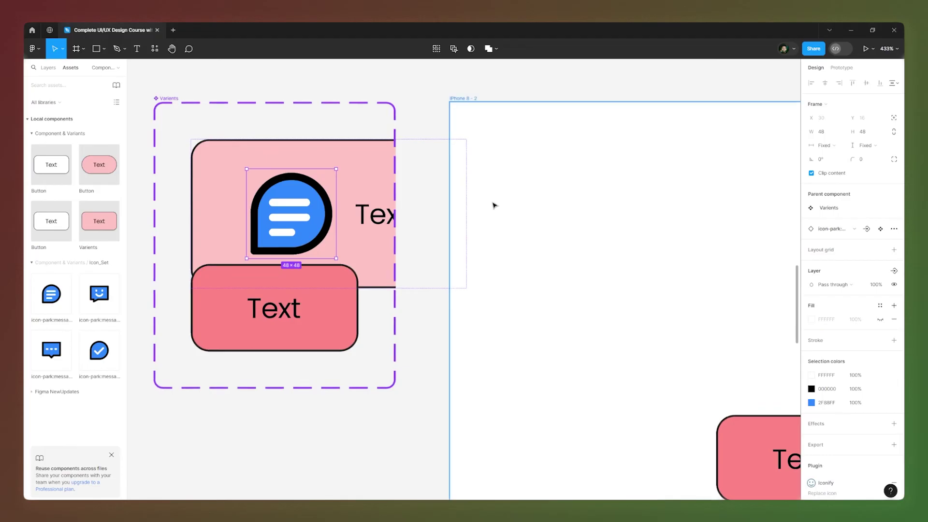
scroll(238, 172, up, 5)
drag(443, 192, 430, 215)
Step: Widen the Varients set to about 164 so it encloses the DefaultState button, and move it farther from iPhone 8 - 2
click(318, 125)
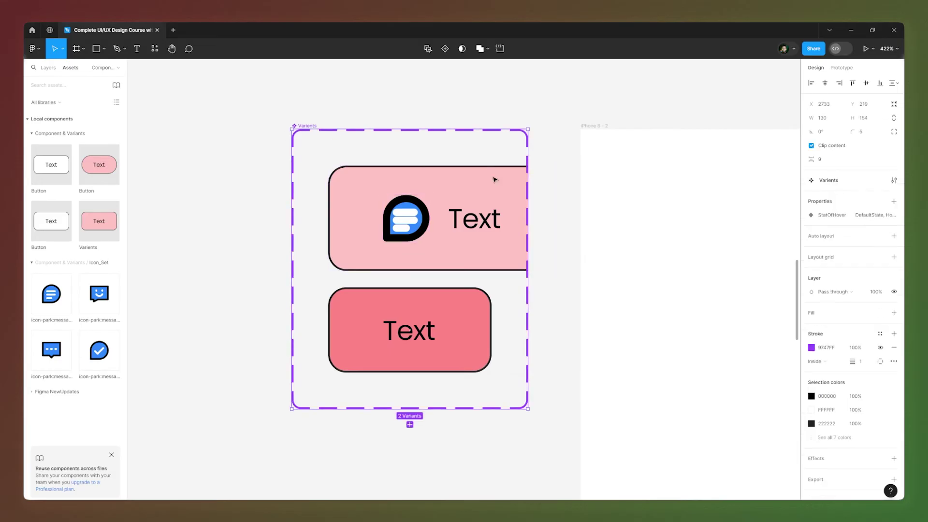
drag(528, 206, 591, 207)
scroll(314, 126, right, 3)
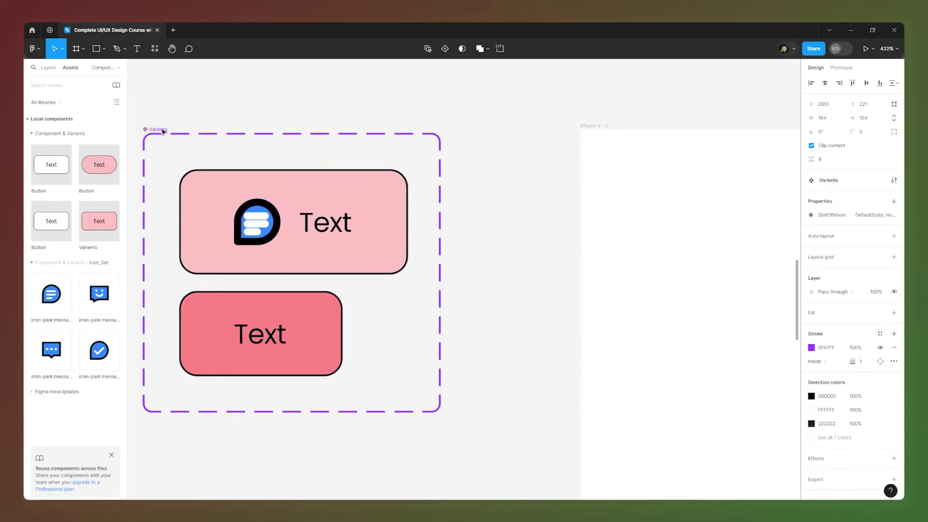
scroll(571, 191, down, 5)
scroll(464, 183, up, 3)
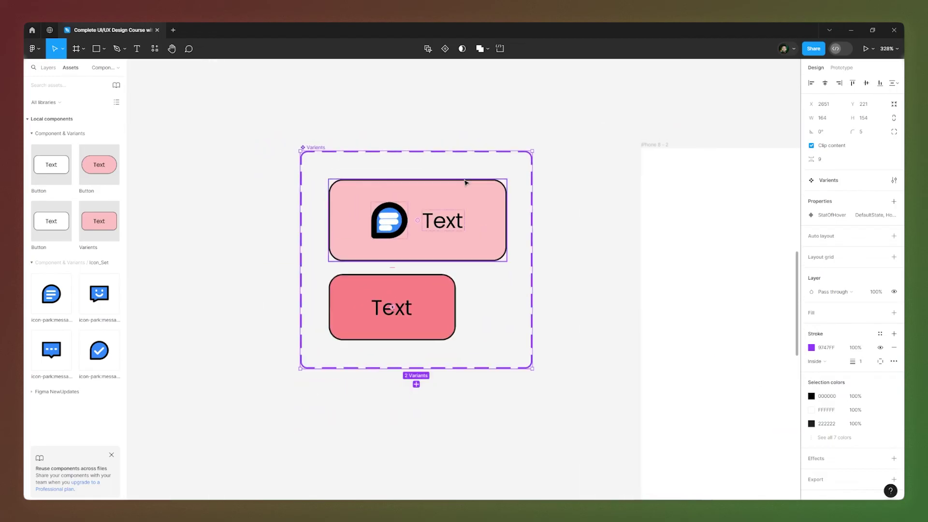
Step: Set the stroke weight of the three white lines in the DefaultState message icon to 2
click(388, 226)
click(388, 226)
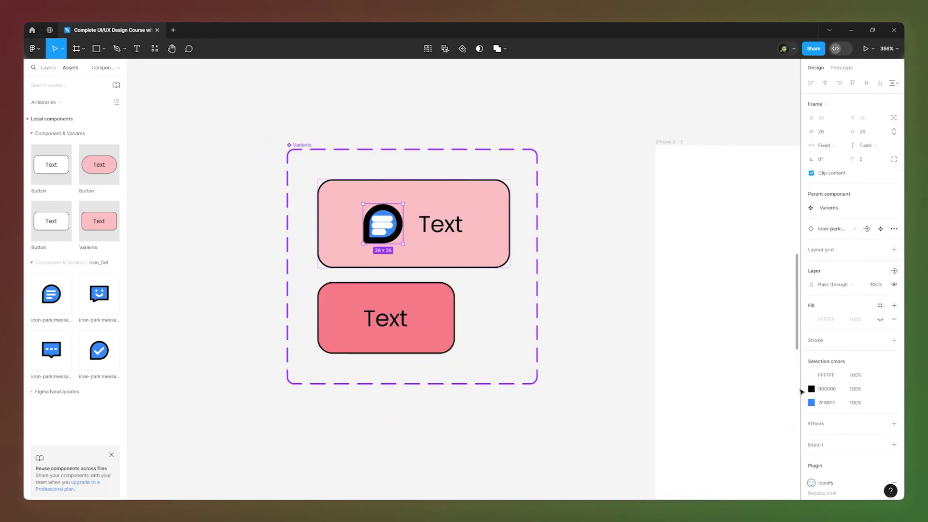
click(391, 225)
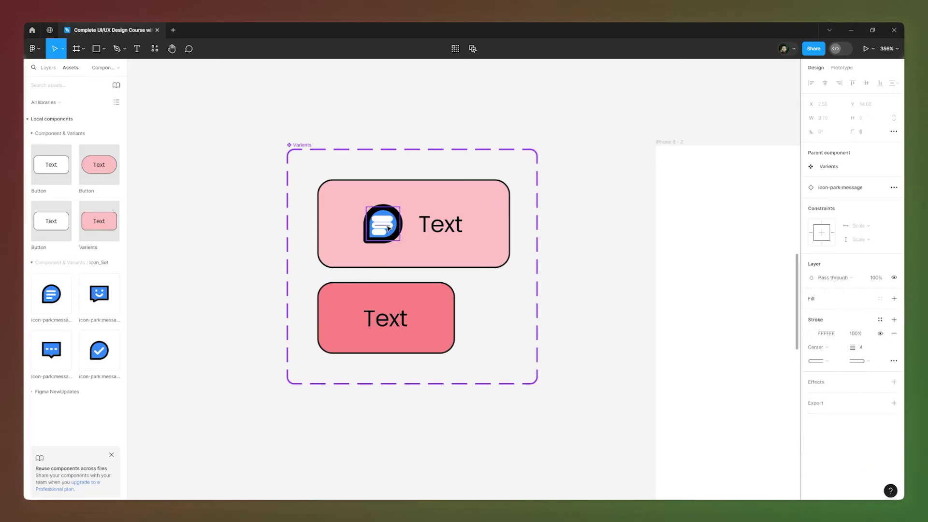
shift+click(386, 227)
shift+click(380, 236)
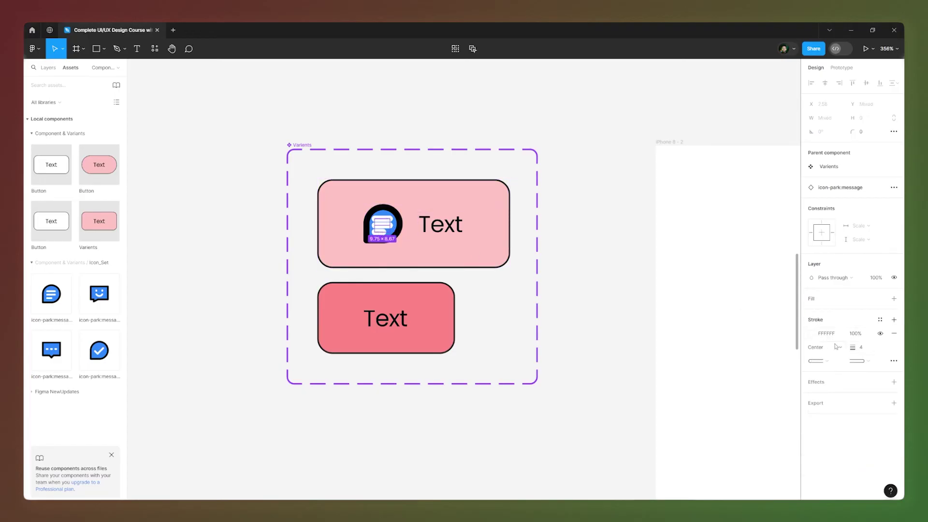
drag(850, 348, 850, 349)
click(866, 350)
text(2)
key(Return)
scroll(401, 213, up, 3)
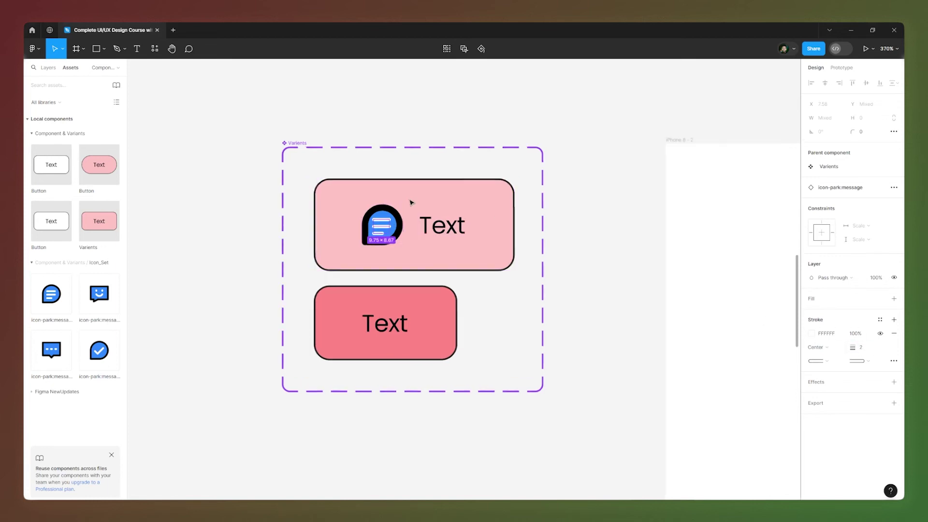
Step: Set the black outline of the DefaultState icon's speech bubble to a stroke weight of 2
click(398, 226)
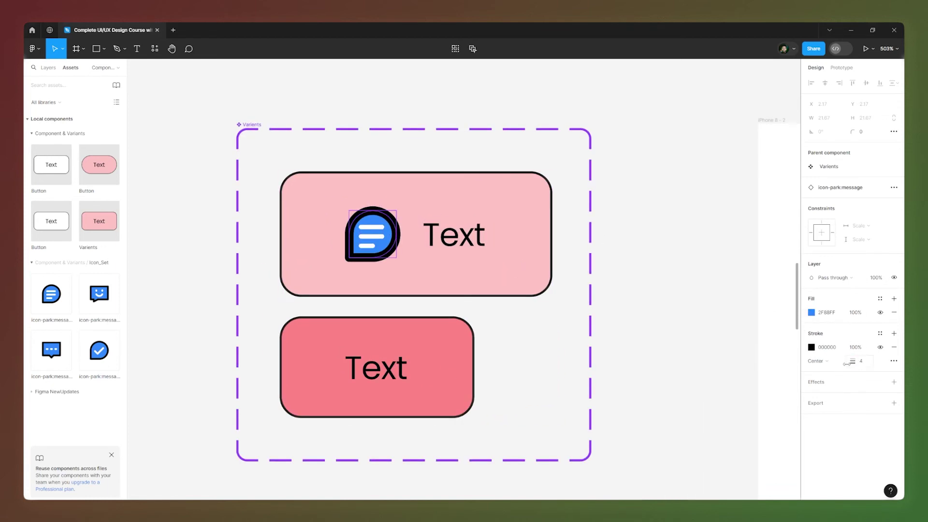
click(861, 363)
key(Return)
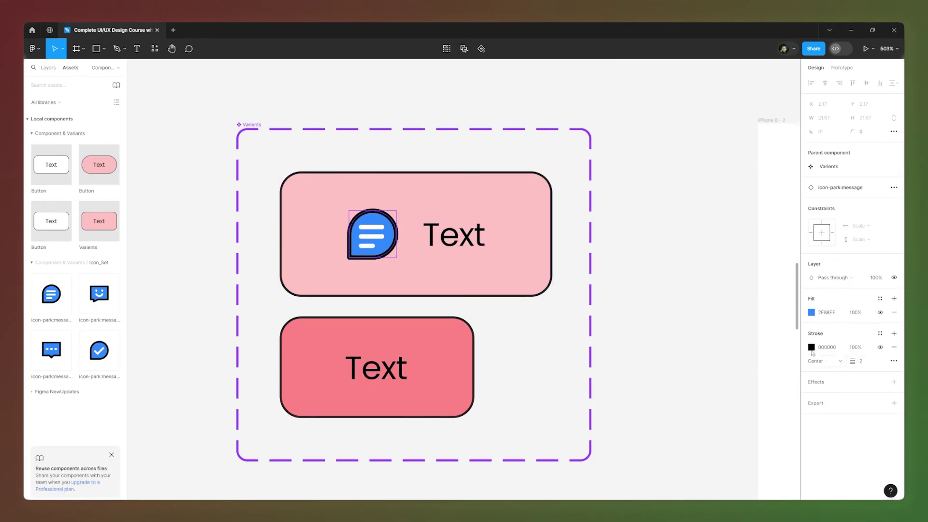
click(679, 272)
Step: Recolor the icon's blue bubble fill with the darker pink sampled from the Hover button
click(394, 240)
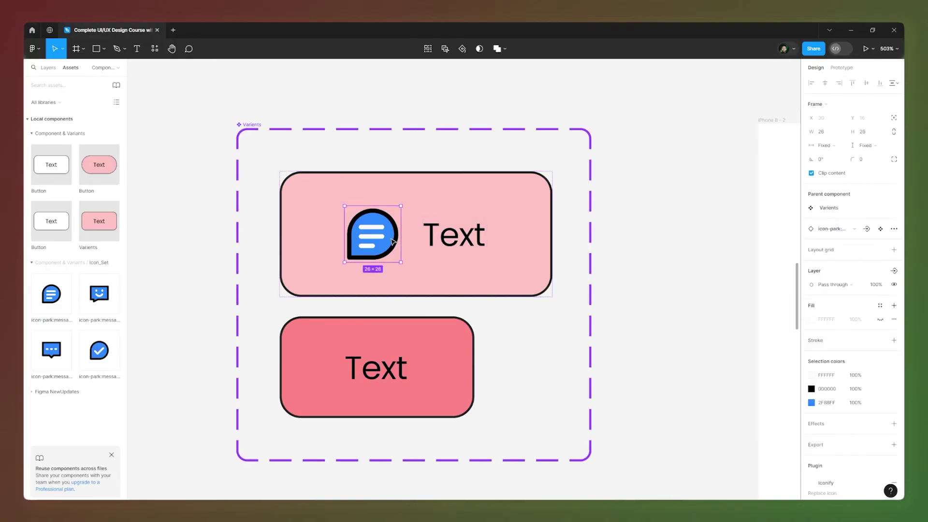
click(811, 312)
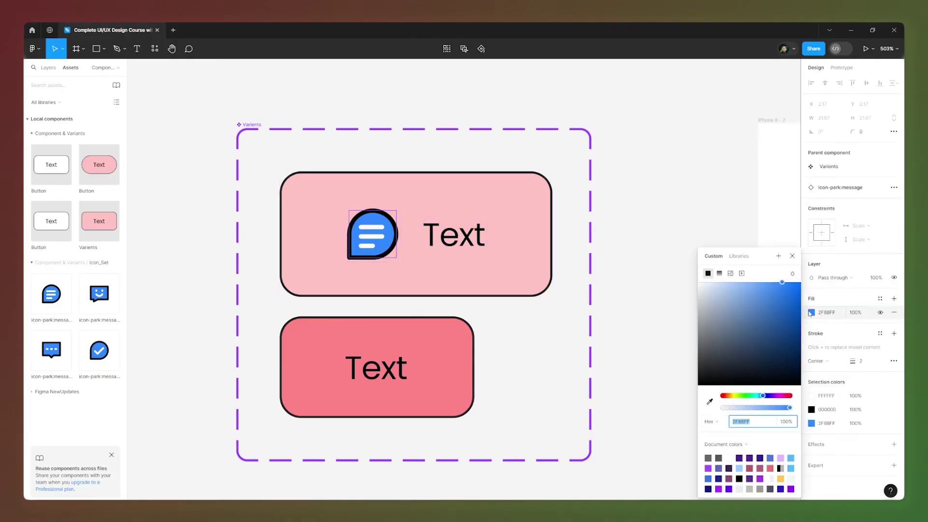
click(709, 402)
click(395, 333)
click(680, 223)
click(376, 260)
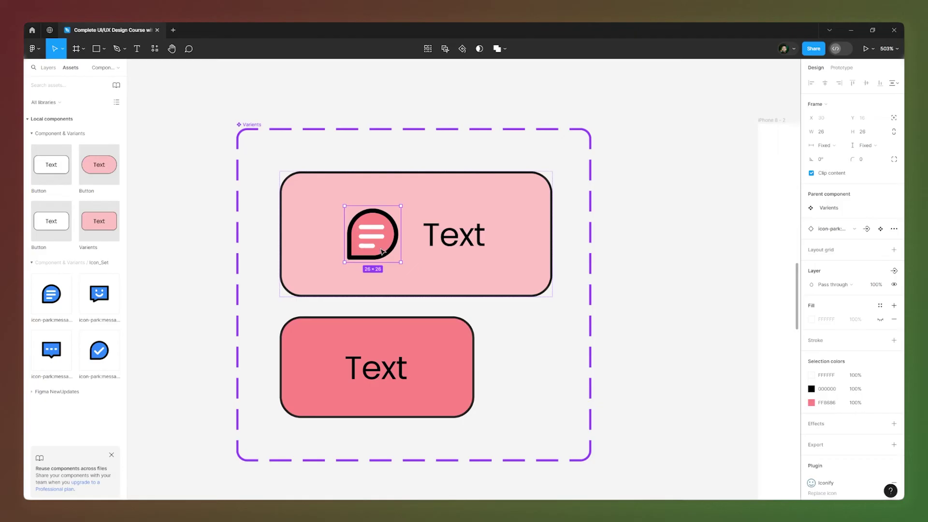
Step: Place a copy of the pink message icon above the Varients set and turn it into its own component
scroll(382, 251, up, 2)
drag(388, 336, 387, 152)
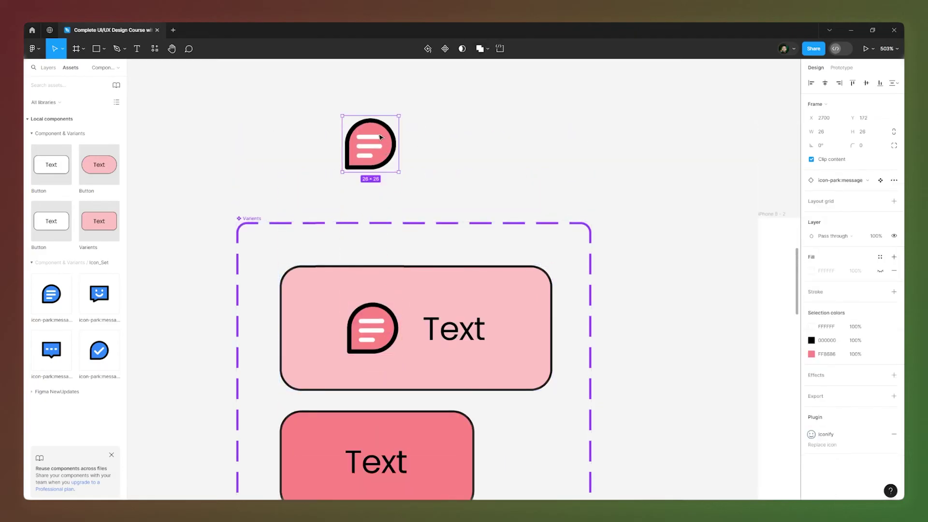
click(445, 49)
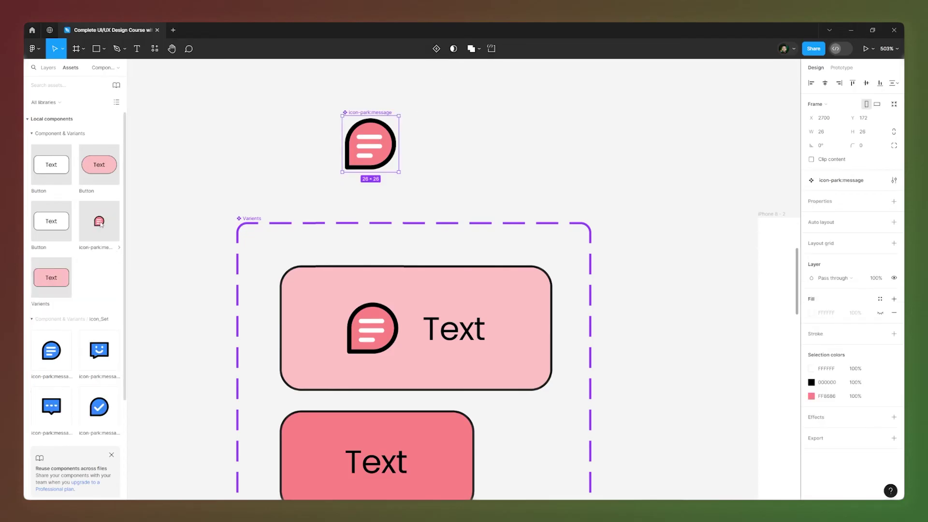
Step: Insert the pink message icon component before the text in the Hover variant
scroll(375, 332, down, 3)
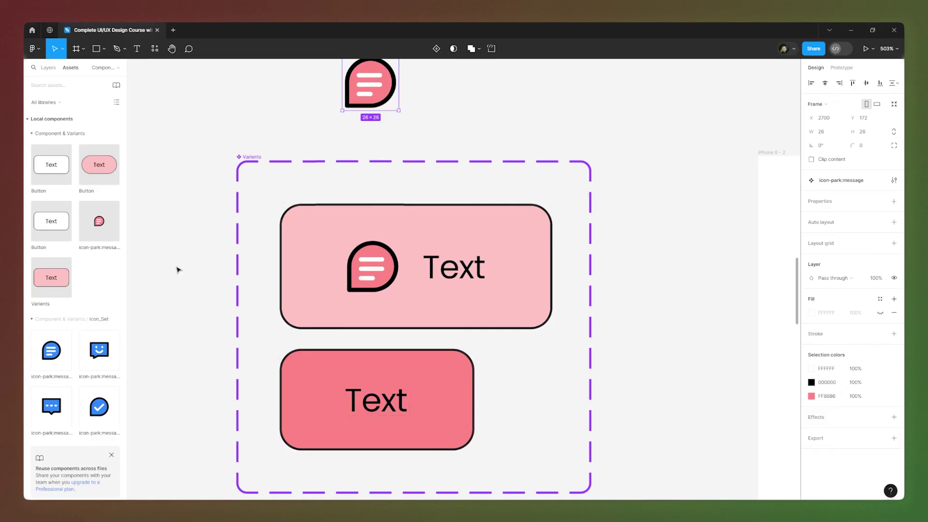
drag(99, 221, 326, 402)
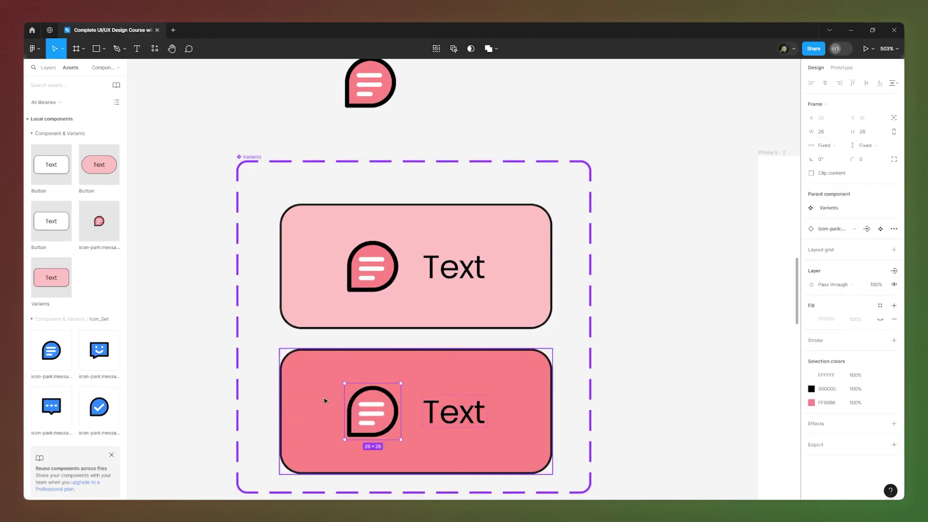
scroll(415, 116, down, 1)
Step: Select the message icon in DefaultState together with its matching layer in the Hover variant
key(alt+1)
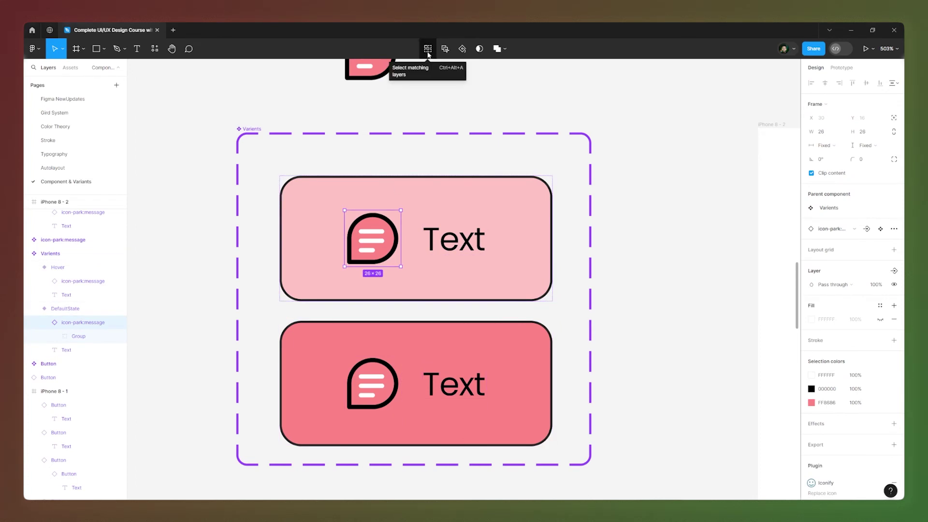
click(428, 51)
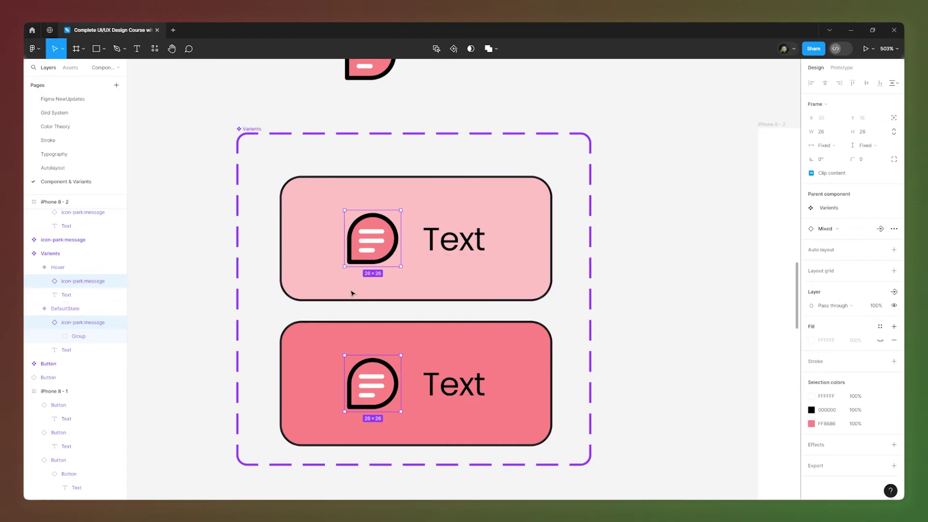
scroll(316, 288, down, 5)
scroll(280, 286, up, 3)
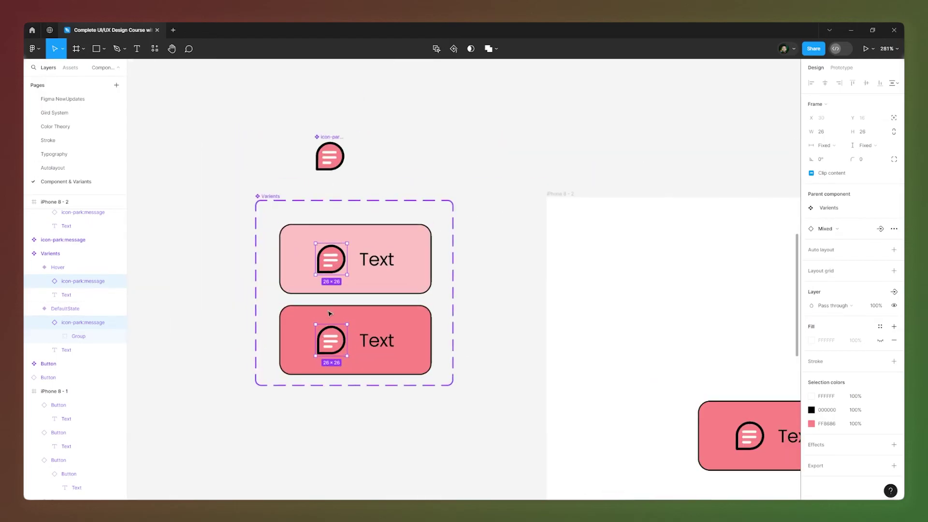
scroll(329, 313, up, 2)
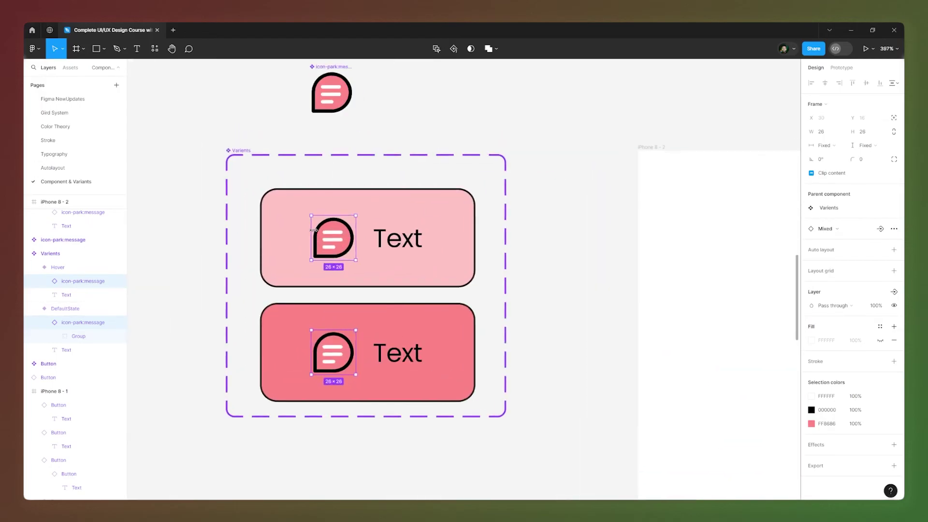
Step: Start an instance swap property named ChangeIcon and replace its blue preferred value with the pink icon-park:message component
click(880, 230)
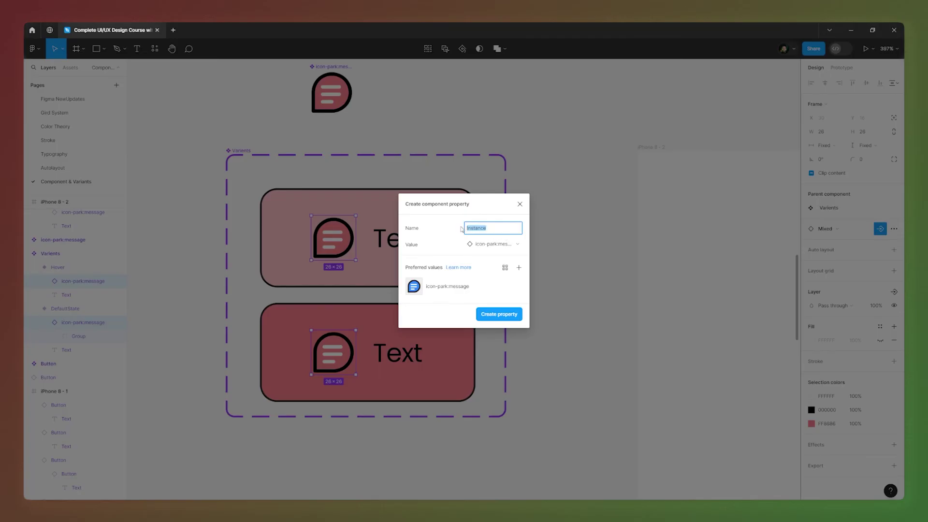
text(C)
click(438, 253)
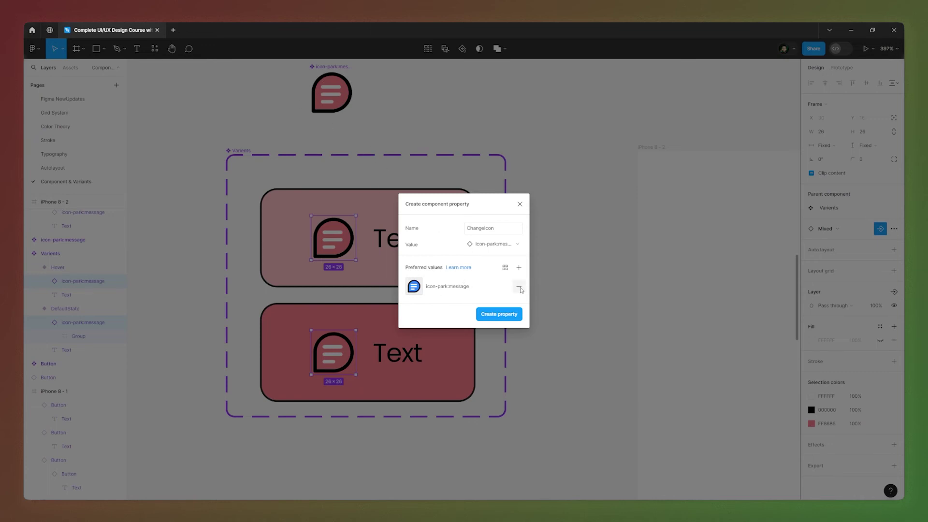
click(519, 288)
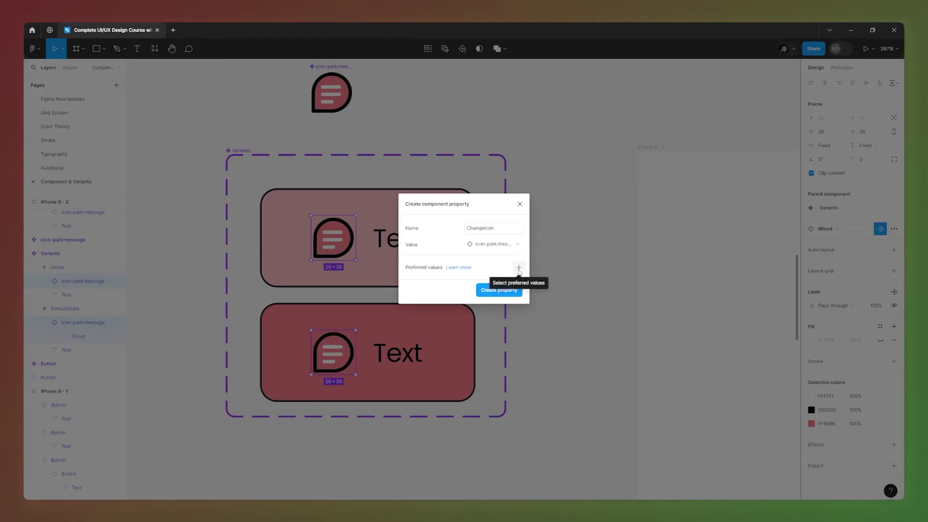
click(519, 268)
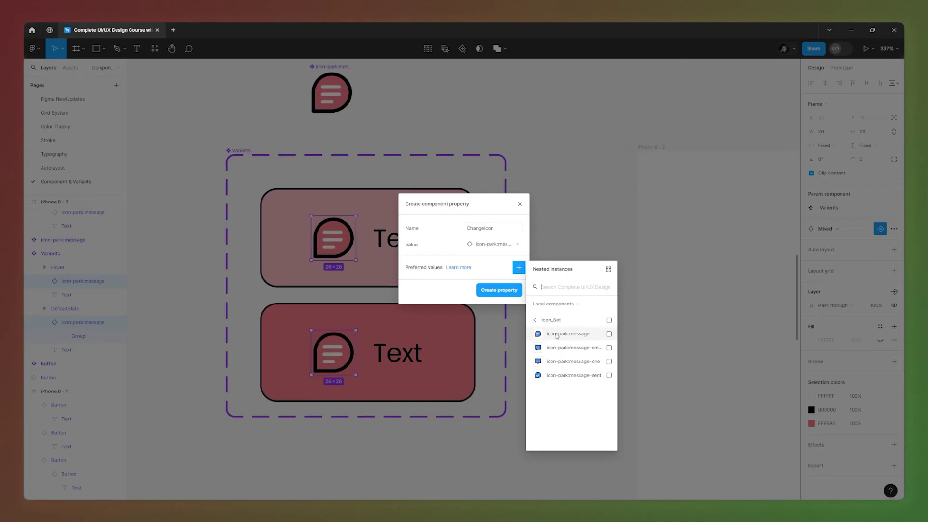
click(535, 321)
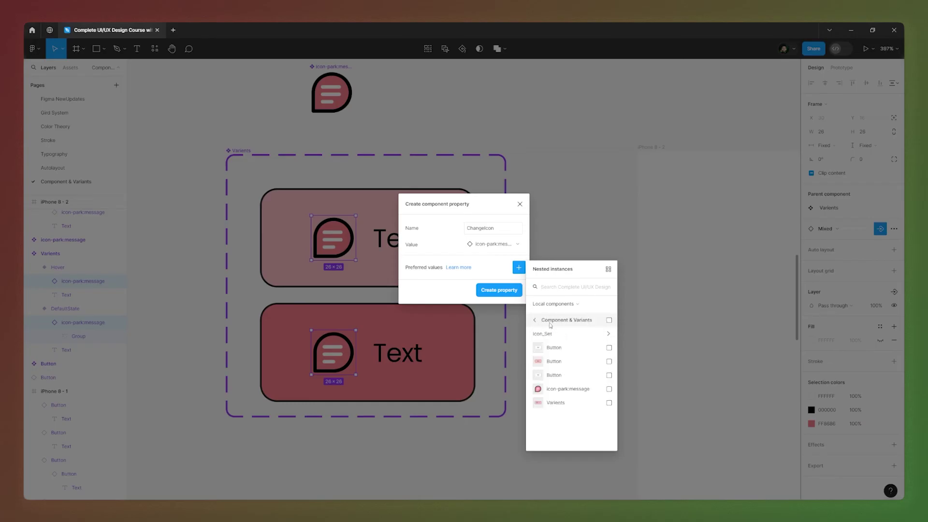
click(569, 390)
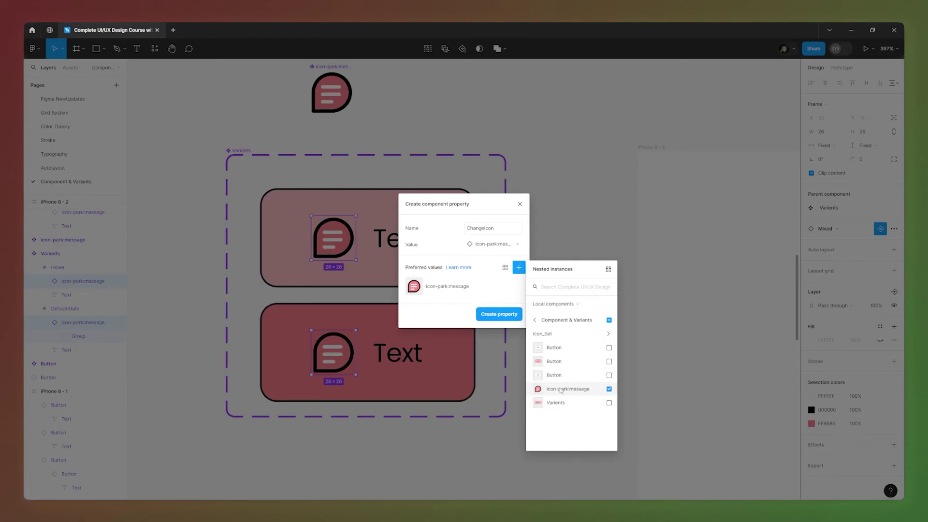
click(441, 308)
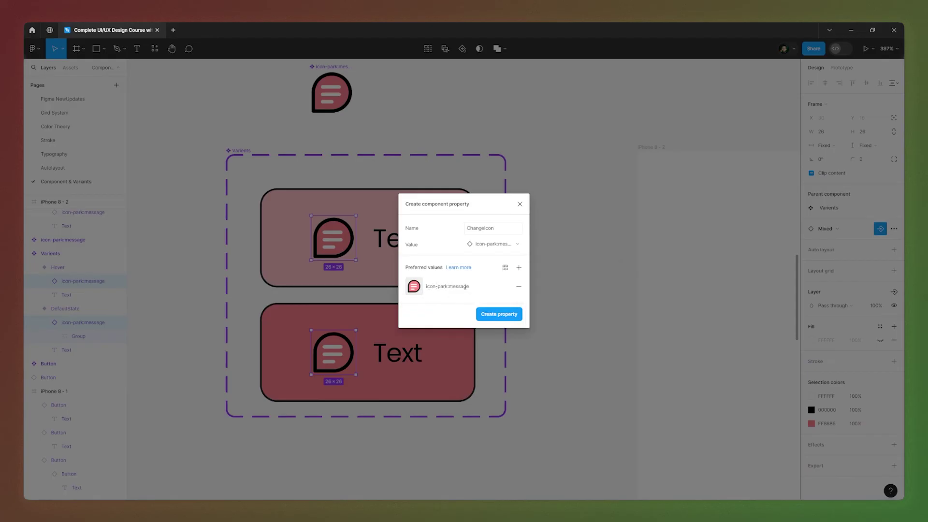
Step: Choose the preferred pink icon-park:message as the ChangeIcon value and create the property
click(495, 244)
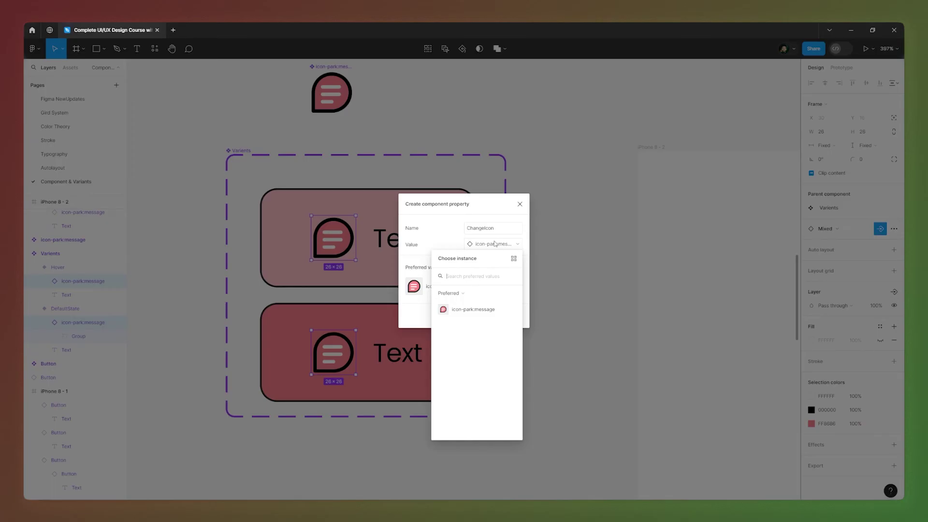
click(488, 315)
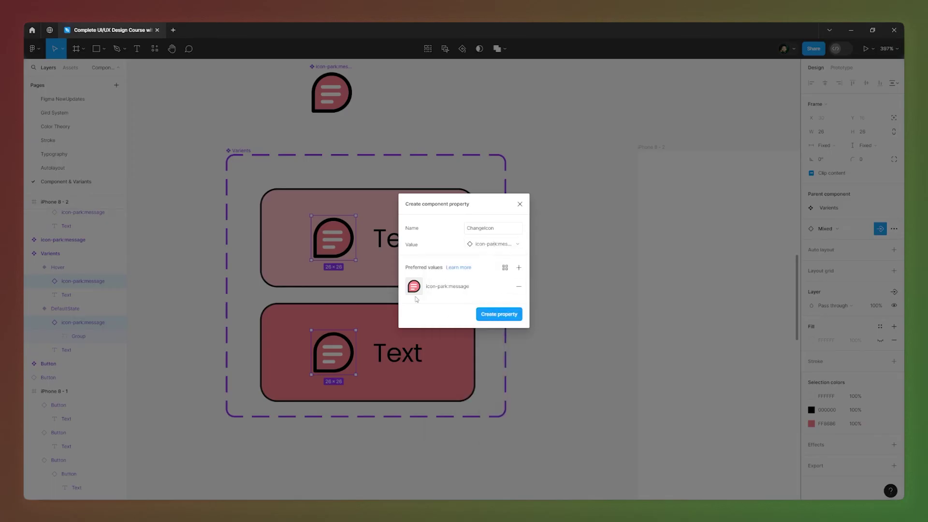
click(502, 231)
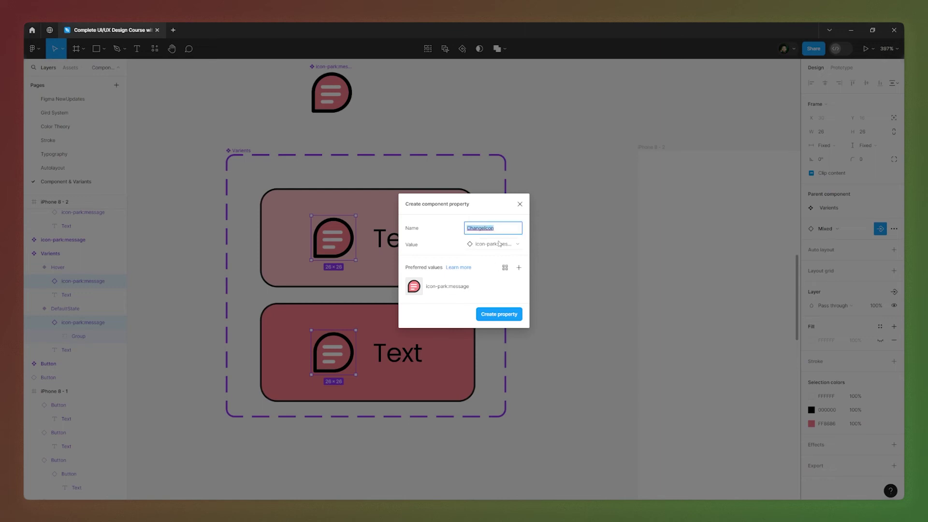
click(435, 243)
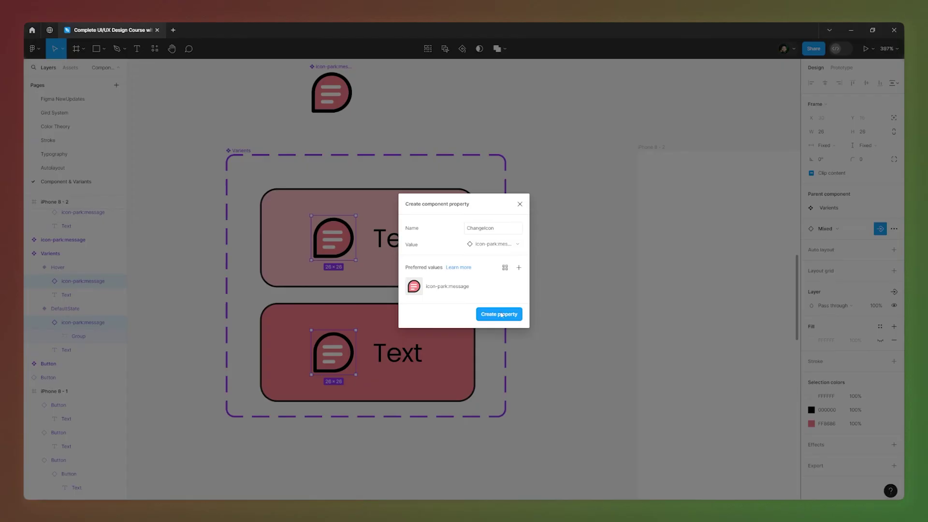
click(501, 314)
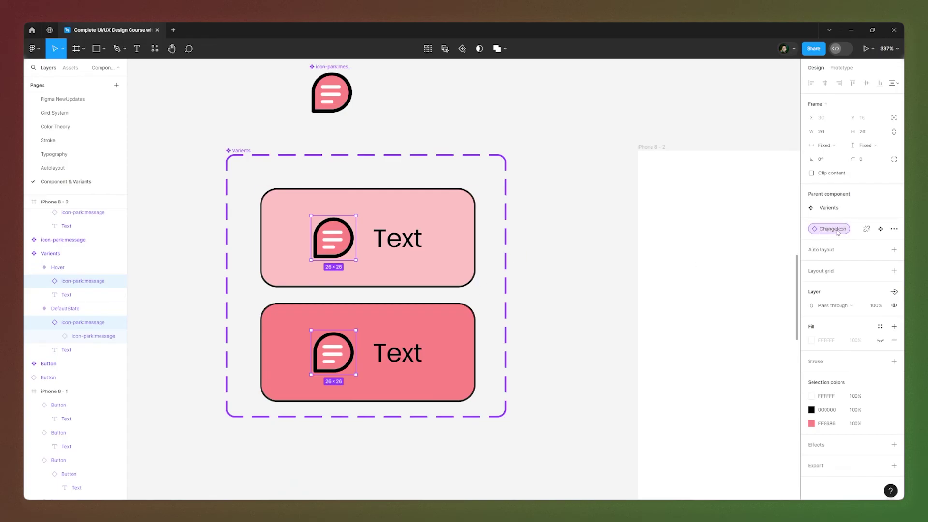
Step: Examine the Varients set's properties for the ChangeIcon entry
click(565, 241)
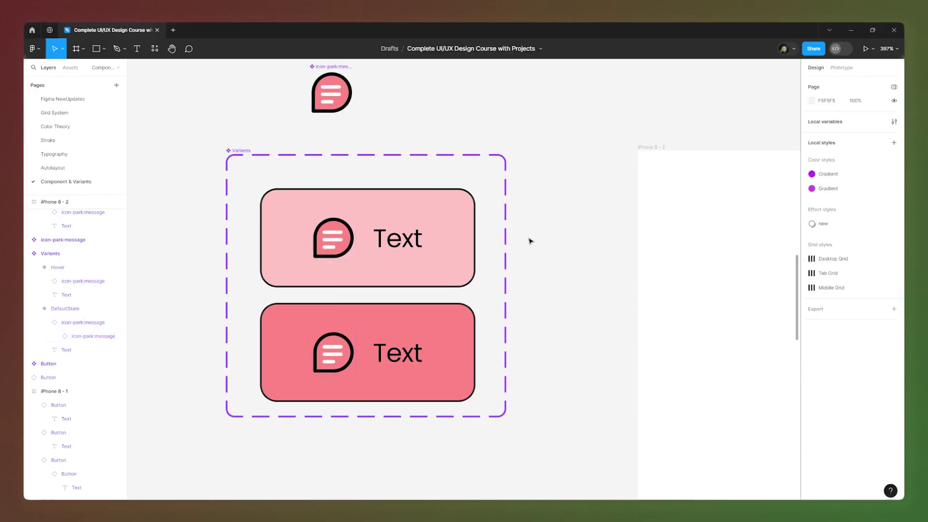
click(240, 153)
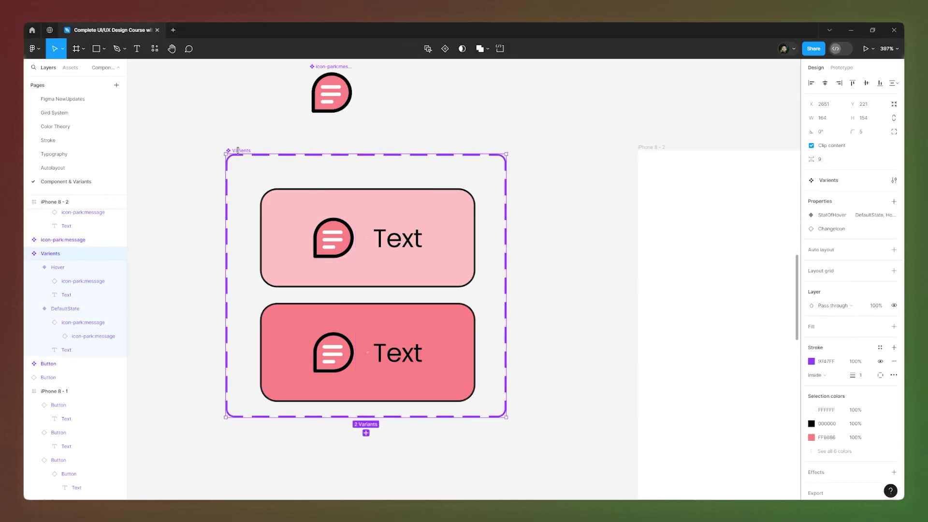
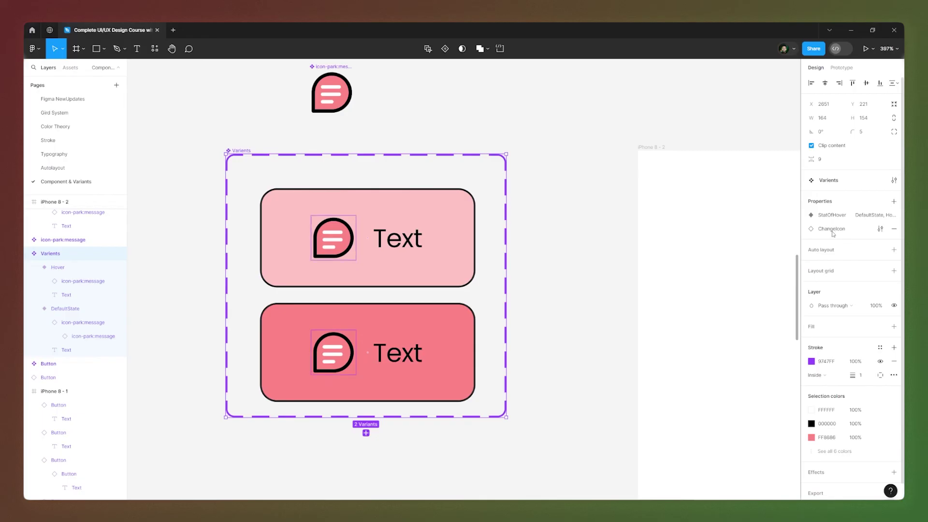
key(Escape)
Step: Move the emoji, sent and message-one icon components out of Icon_Set to beside the pink message icon above Varients
scroll(265, 239, down, 8)
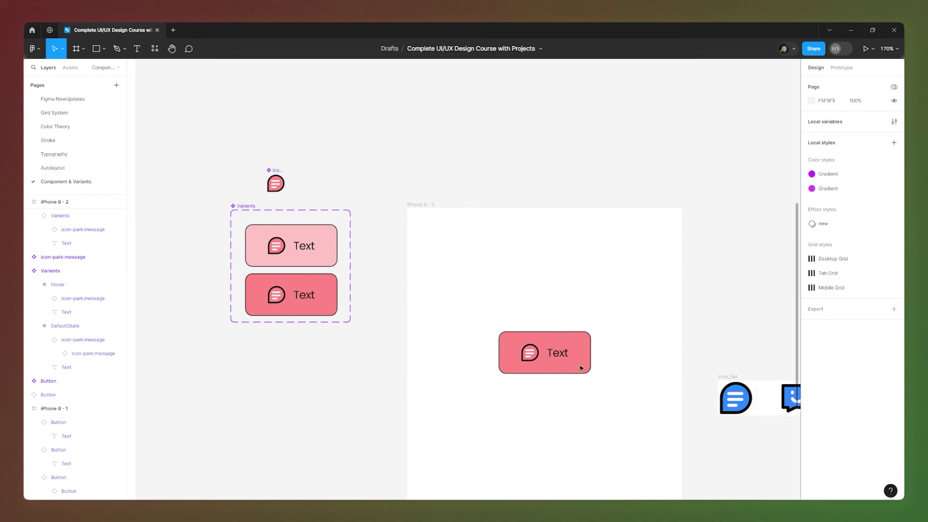
scroll(696, 385, down, 5)
click(636, 371)
shift+click(673, 372)
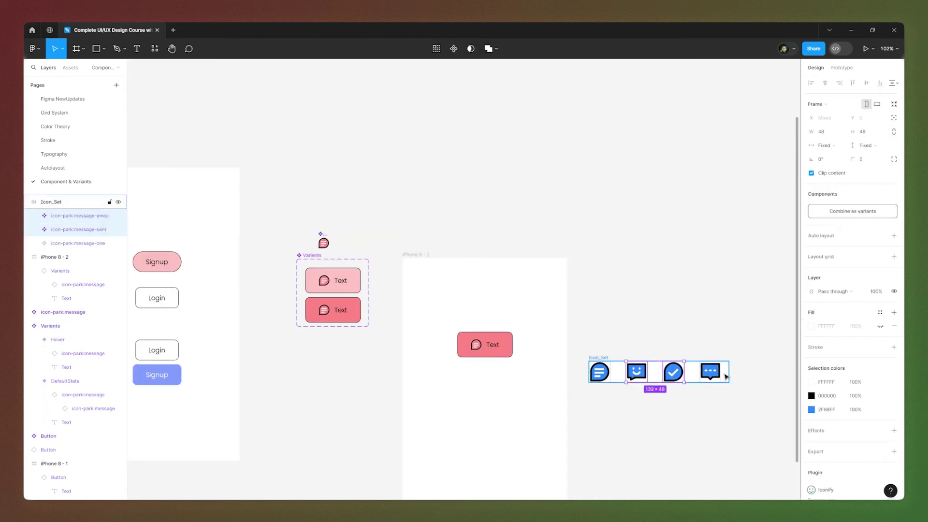
shift+click(719, 376)
drag(719, 377, 428, 251)
scroll(366, 250, up, 10)
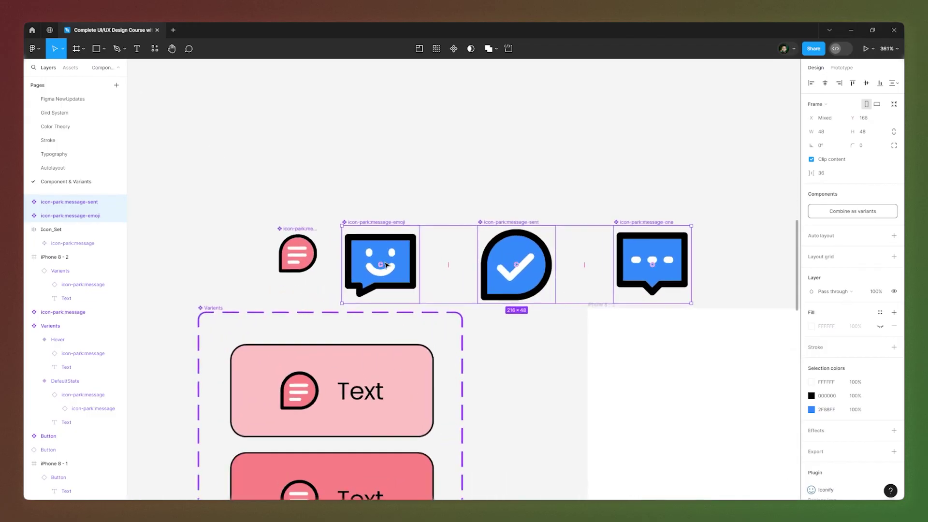
Step: Scale the emoji, sent and message-one icons to 26 × 26 to match the pink message icon
click(251, 223)
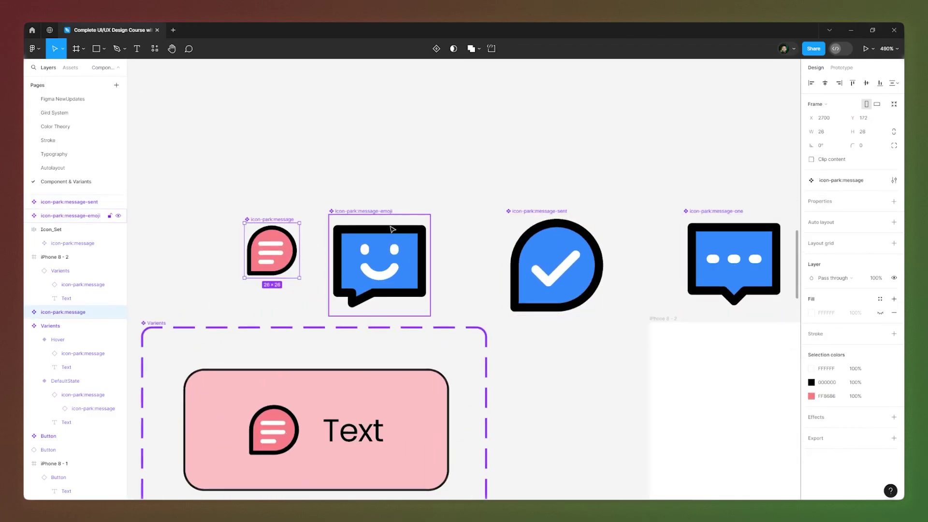
click(372, 217)
shift+click(504, 211)
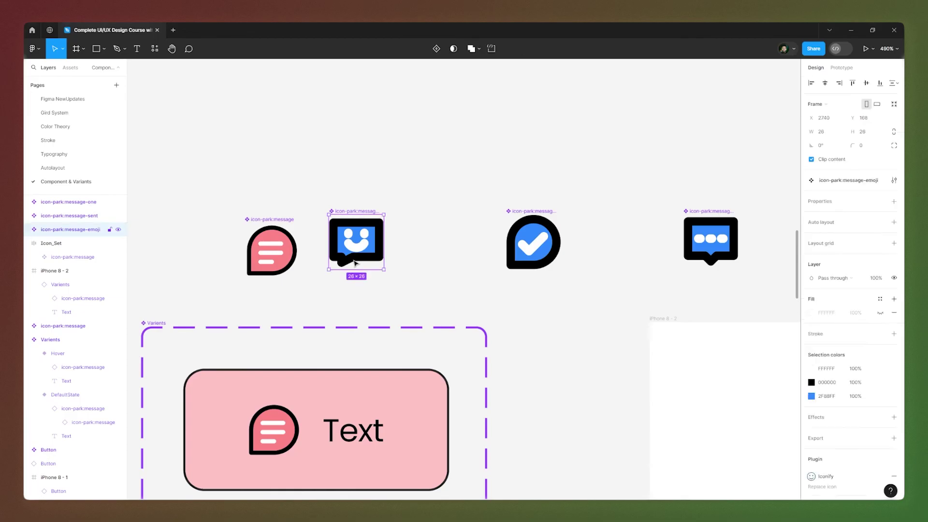
click(711, 240)
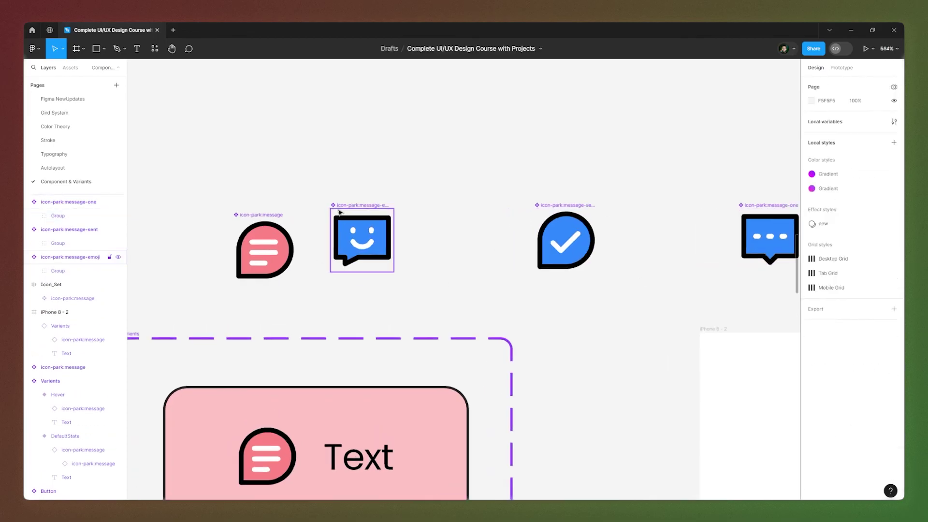
Step: Wrap the four message icon components in a horizontal auto layout frame with a spacing of 30
click(362, 205)
shift+click(564, 205)
shift+click(769, 204)
shift+click(261, 215)
key(shift+a)
Step: Recolor the frame's blue icon fills to FF8686 and add a white frame fill with padding of 9 horizontally and 5 vertically
click(827, 399)
text(FF8686)
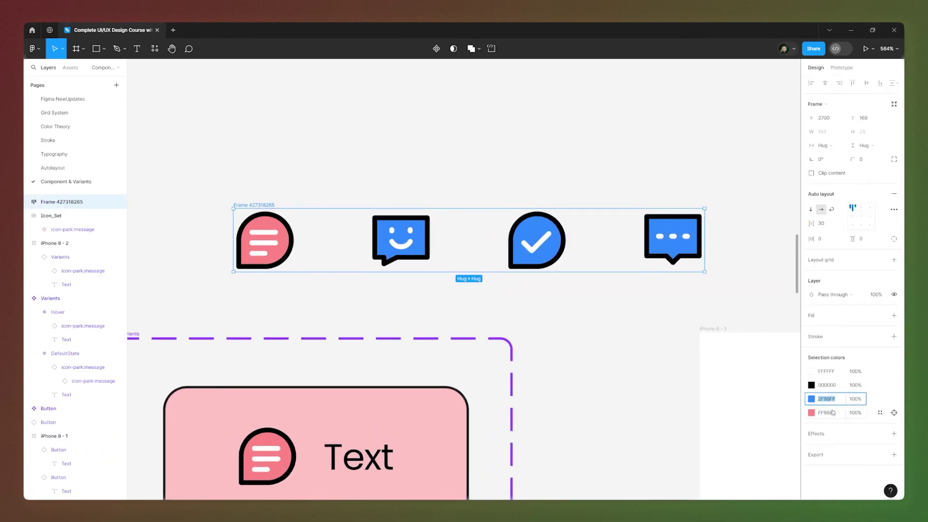
key(Return)
click(894, 315)
scroll(450, 109, down, 3)
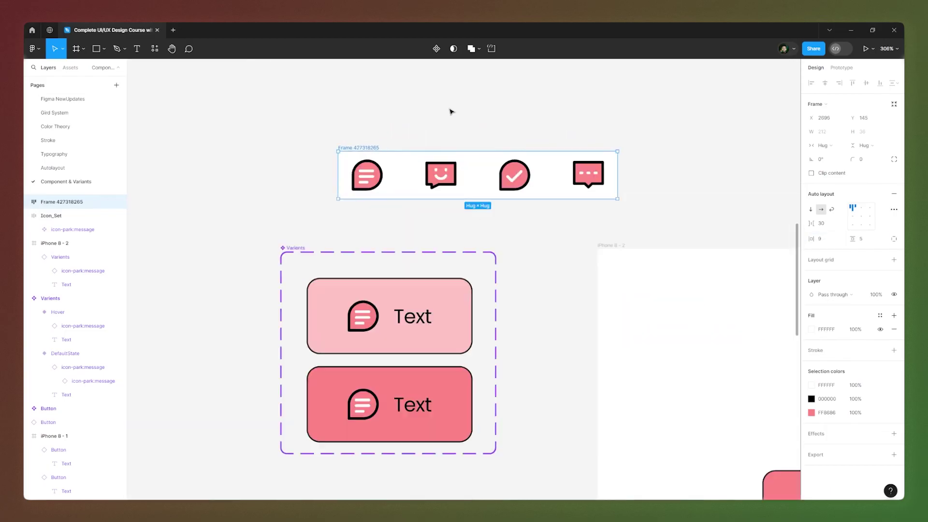
scroll(366, 171, up, 2)
Step: Review the Varients set's ChangeIcon property alongside the new frame of pink message icons
click(366, 171)
click(313, 276)
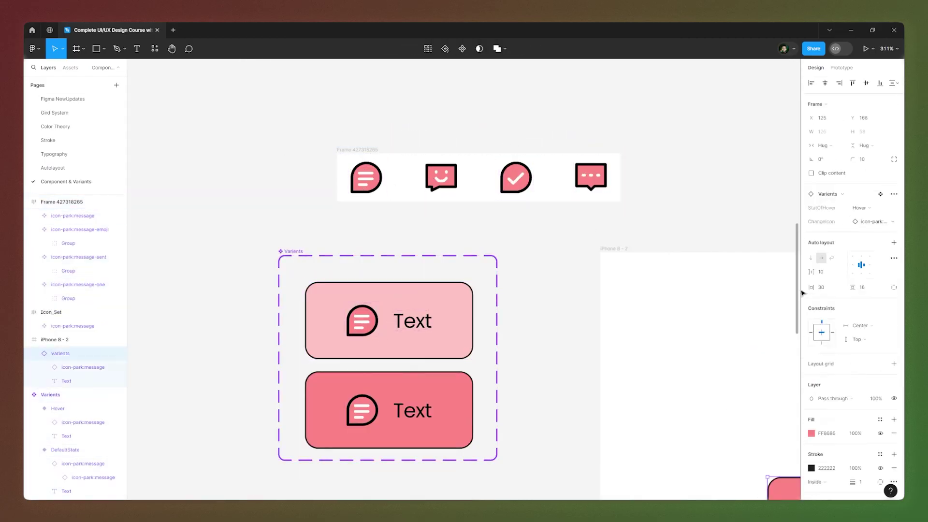
scroll(313, 277, up, 1)
scroll(313, 276, up, 2)
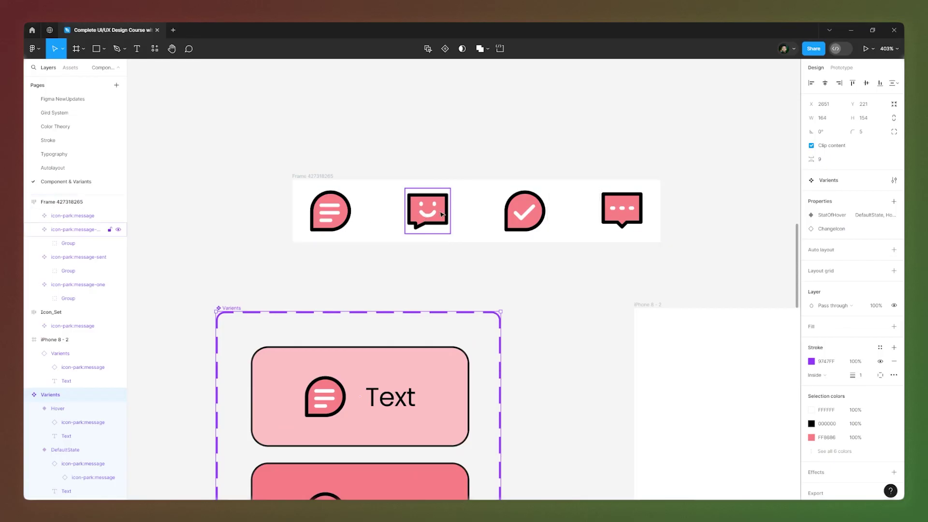
click(311, 178)
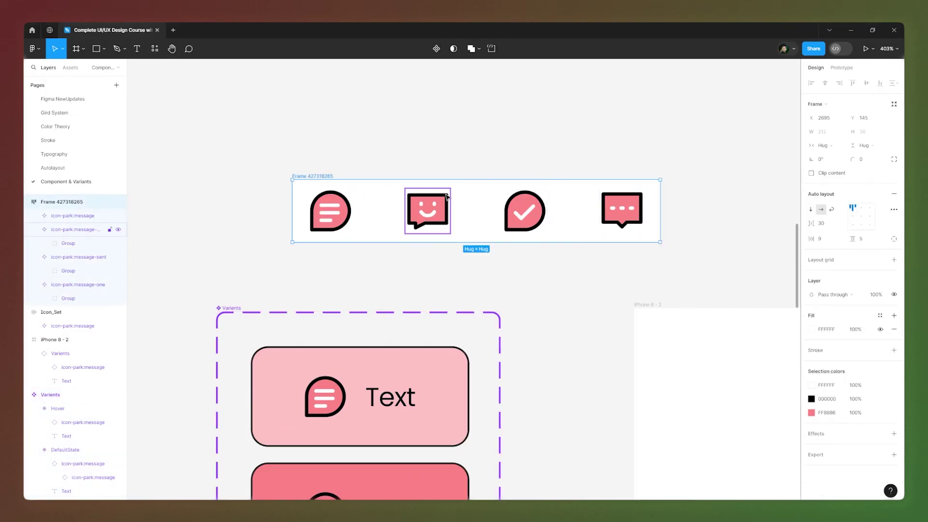
scroll(416, 205, down, 3)
click(220, 212)
Step: Delete the old Icon_Set frame with its leftover blue message icon
scroll(189, 213, down, 3)
scroll(189, 216, down, 2)
scroll(402, 290, up, 3)
scroll(402, 290, down, 3)
click(574, 355)
key(Delete)
scroll(427, 299, up, 3)
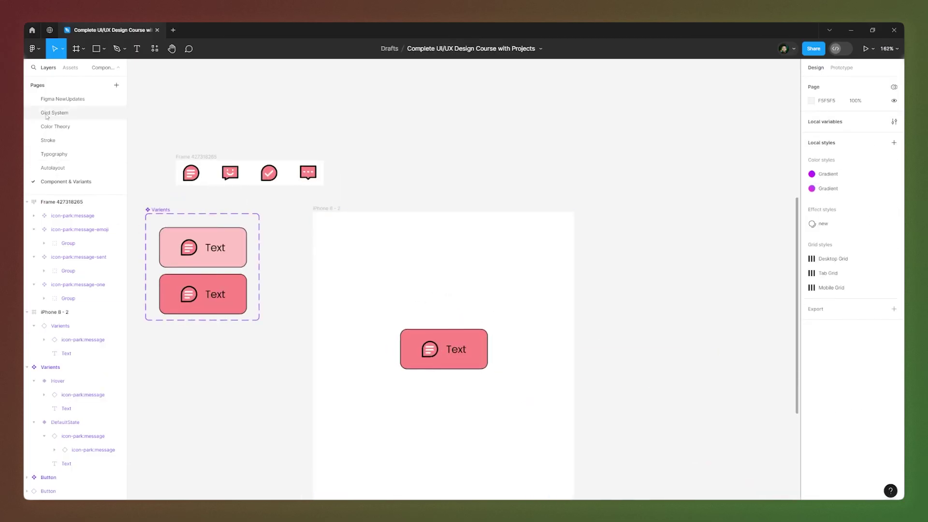
Step: Place a Varients instance from the local components below the existing button in iPhone 8 - 2, centered horizontally
click(68, 68)
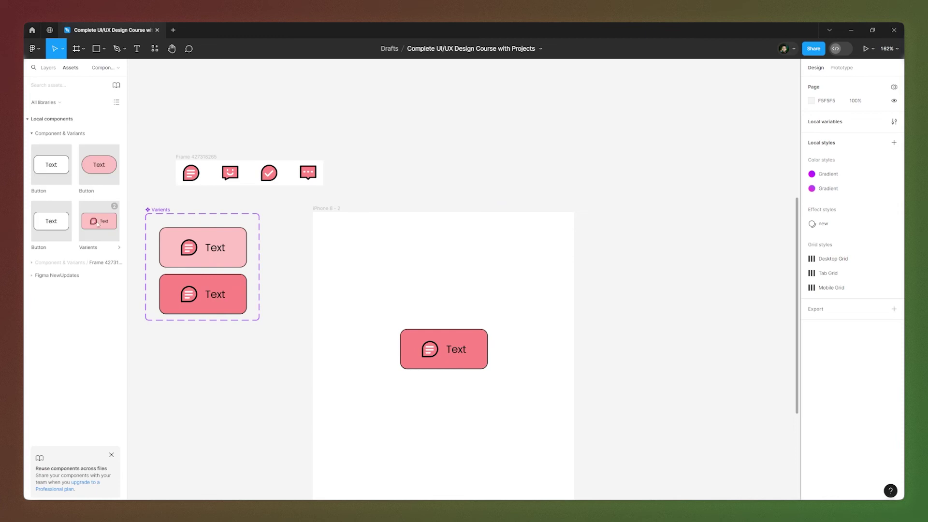
drag(97, 226, 445, 404)
scroll(446, 382, down, 5)
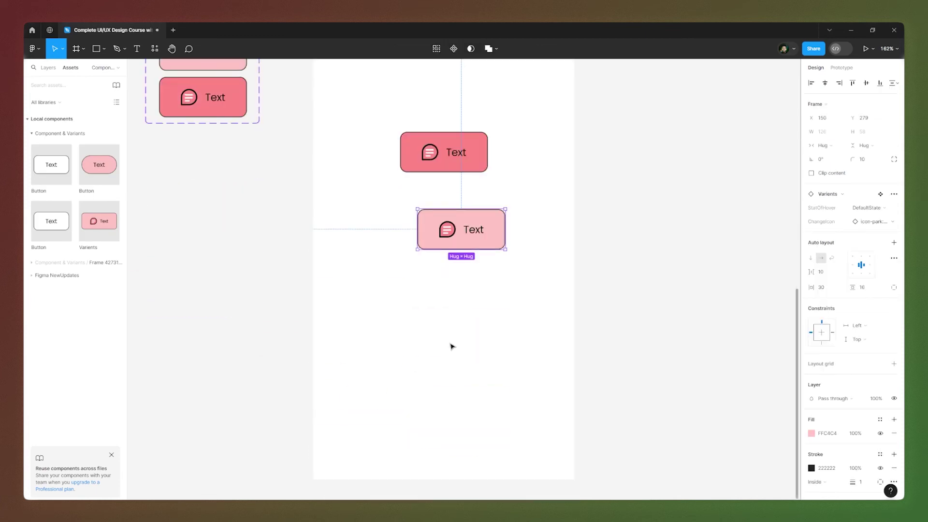
scroll(448, 207, up, 5)
drag(472, 239, 445, 247)
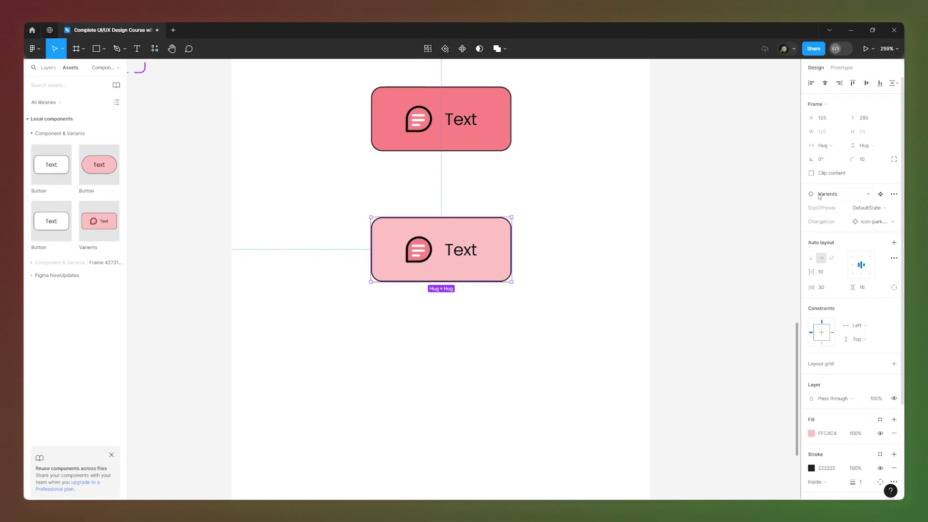
Step: Switch the new instance's state property to Hover and back to DefaultState
click(880, 209)
click(847, 220)
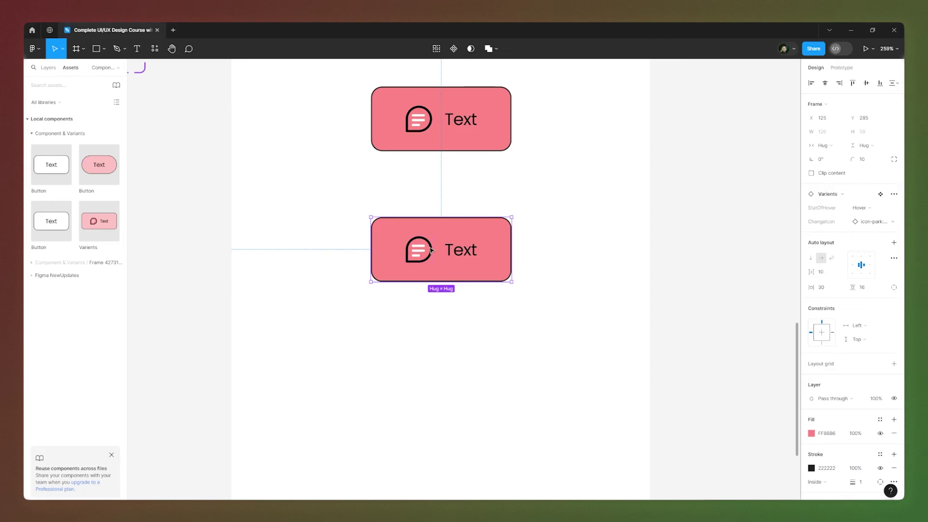
click(860, 208)
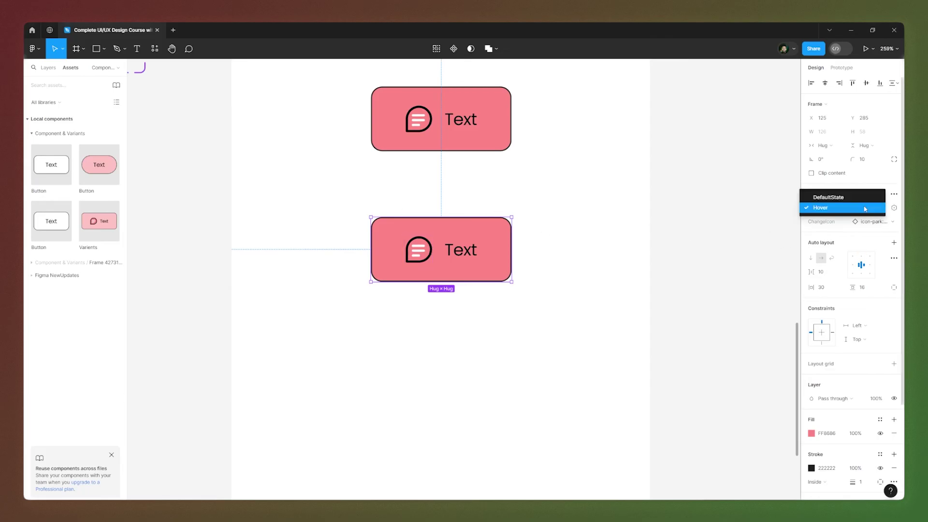
click(840, 213)
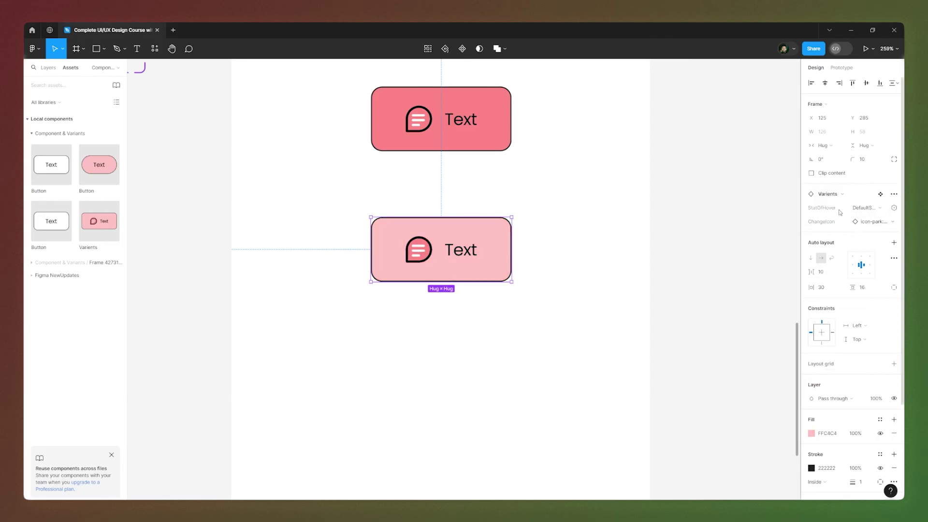
Step: Swap the new instance's ChangeIcon property to icon-park:message-sent
click(888, 222)
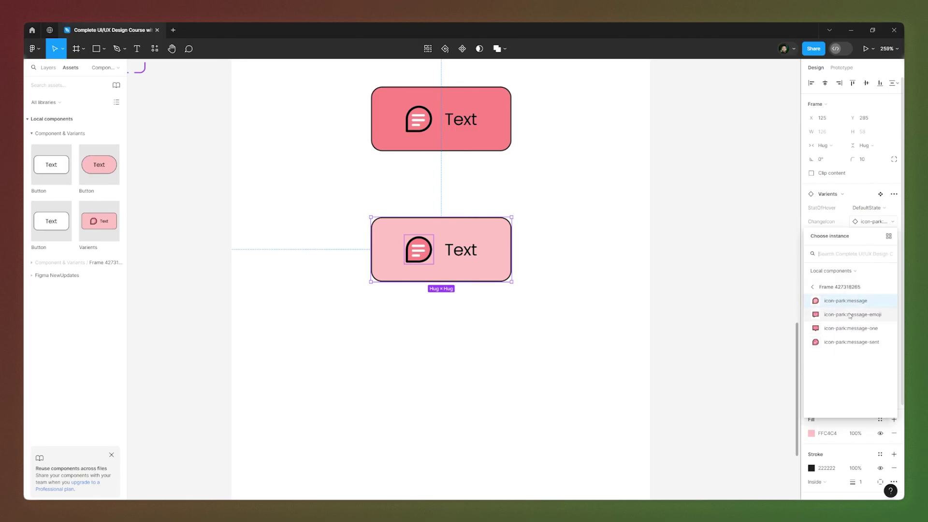
click(836, 342)
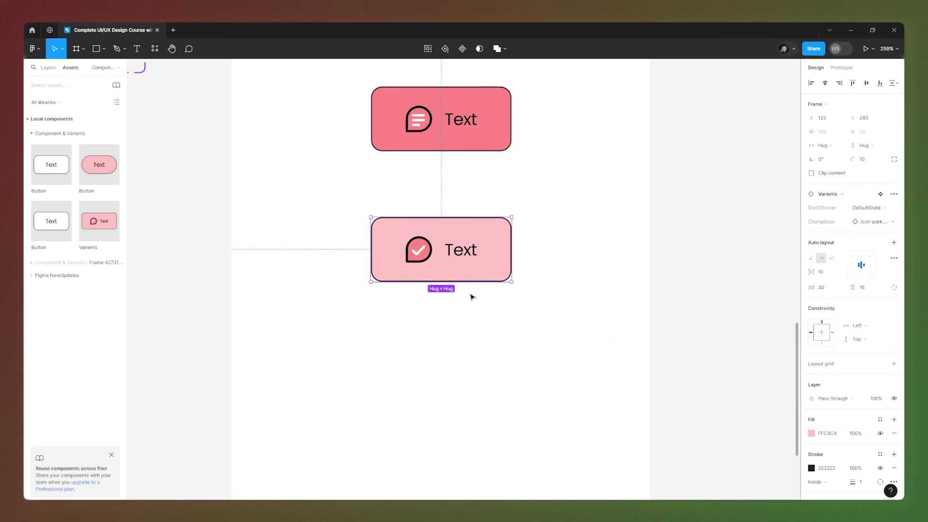
click(605, 286)
scroll(434, 251, up, 3)
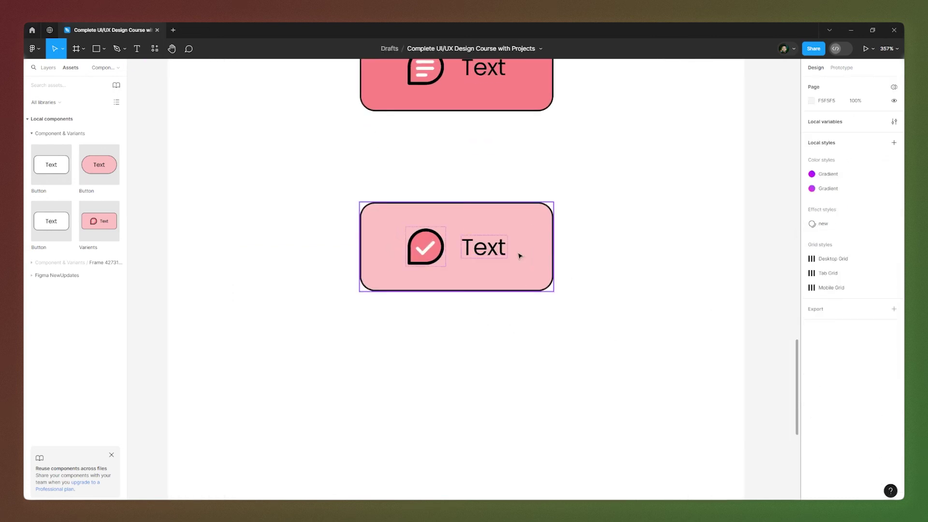
click(449, 235)
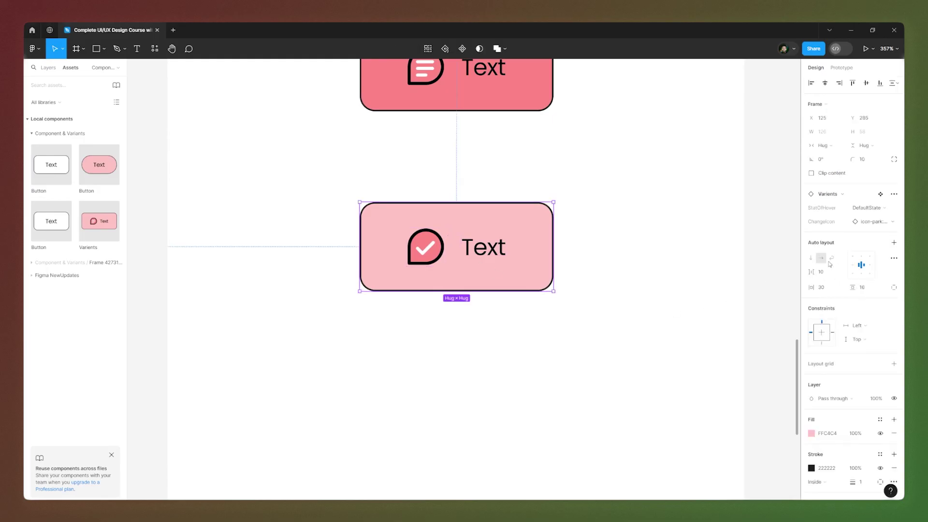
scroll(469, 261, down, 3)
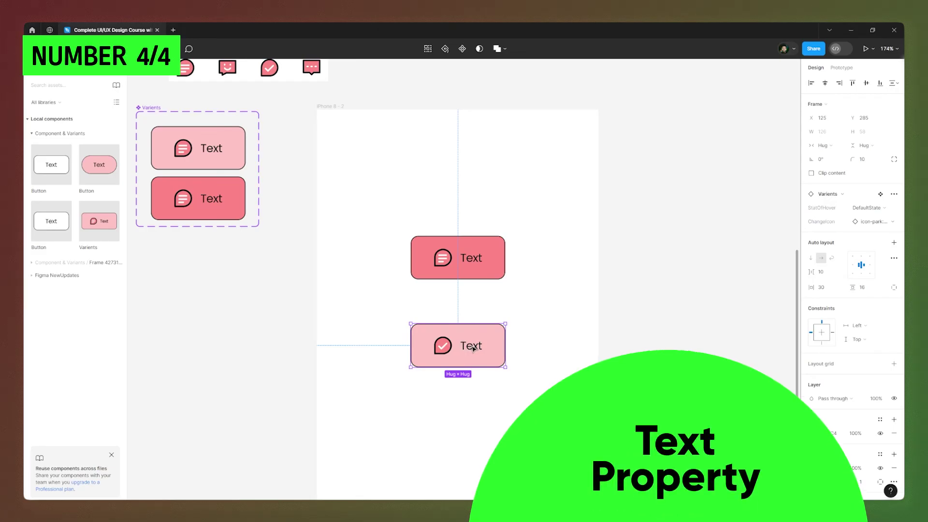
click(567, 314)
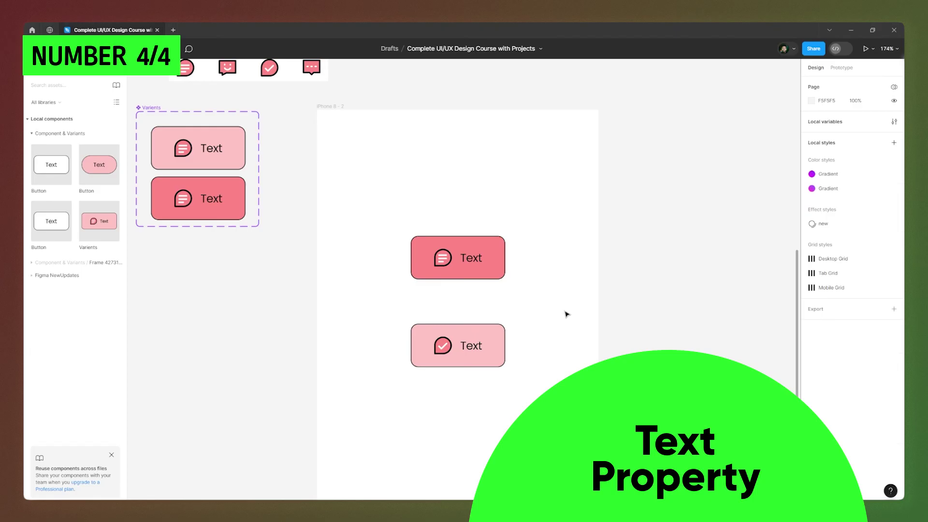
Step: Create a text component property with the value Dummy Text for the labels of both buttons in the Varients set
scroll(276, 167, up, 5)
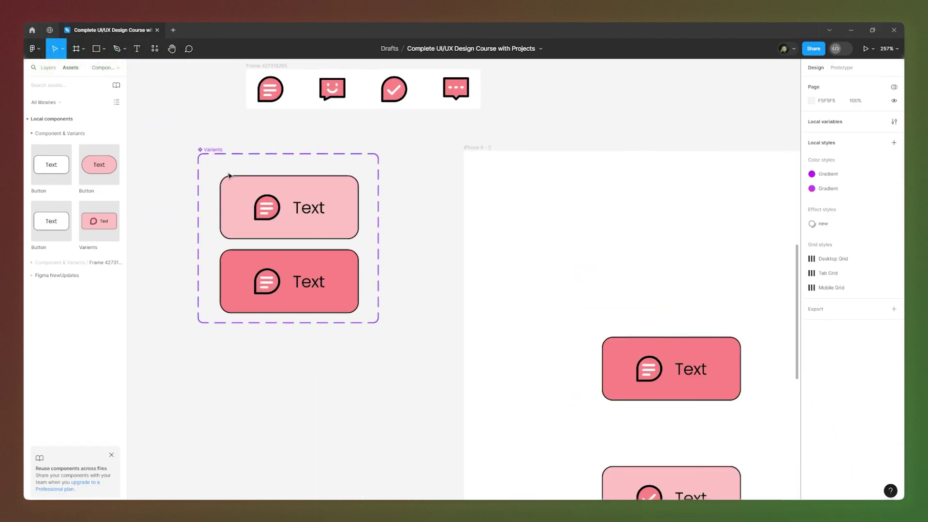
double_click(309, 212)
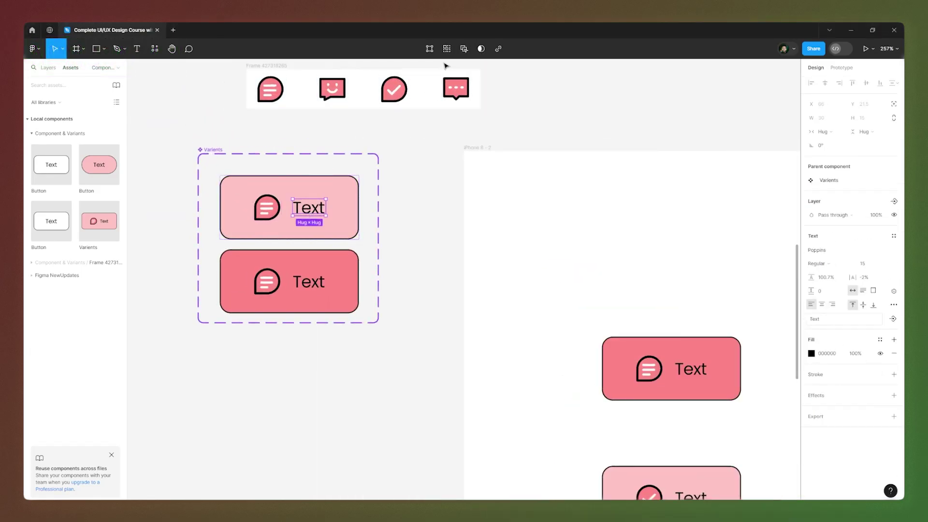
click(445, 48)
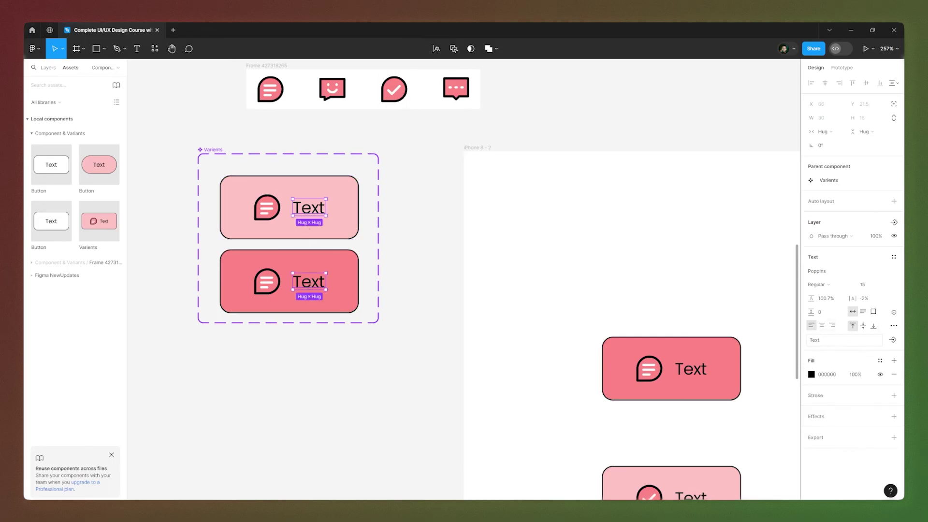
click(893, 341)
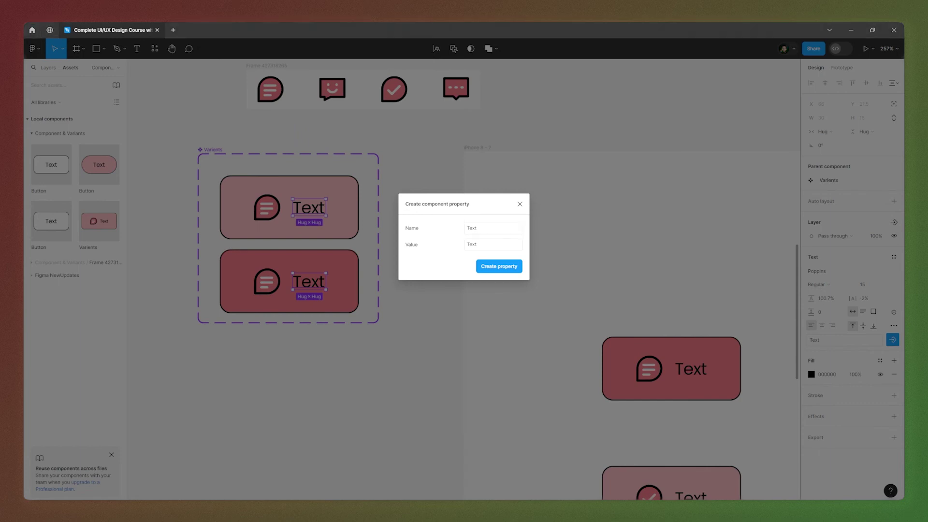
double_click(476, 246)
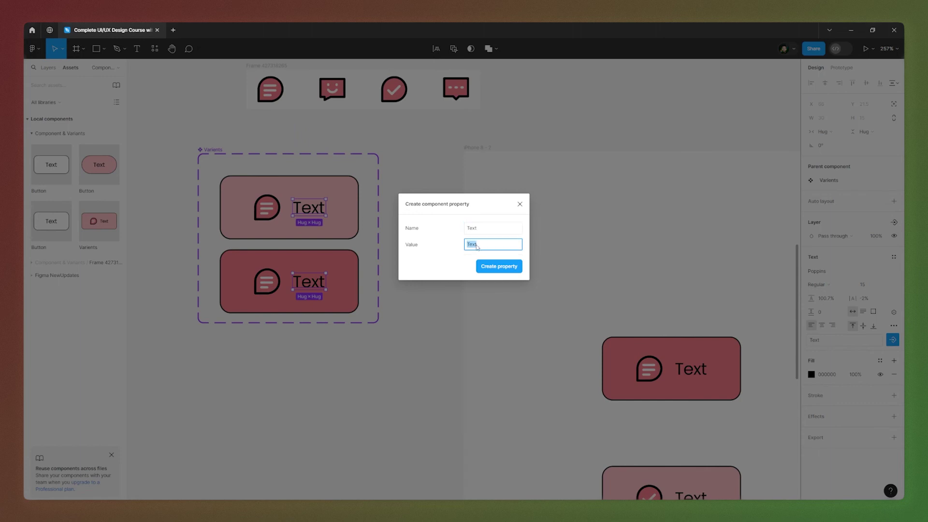
text(Dummy Text)
click(499, 266)
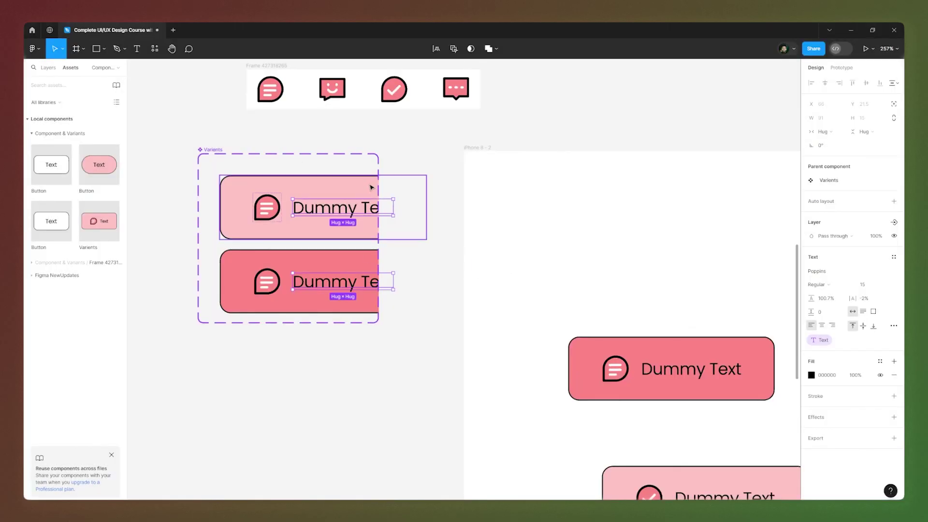
Step: Enlarge the Varients set frame to enclose both longer buttons with some margin, and shift it away from the iPhone 8 - 2 frame
click(201, 148)
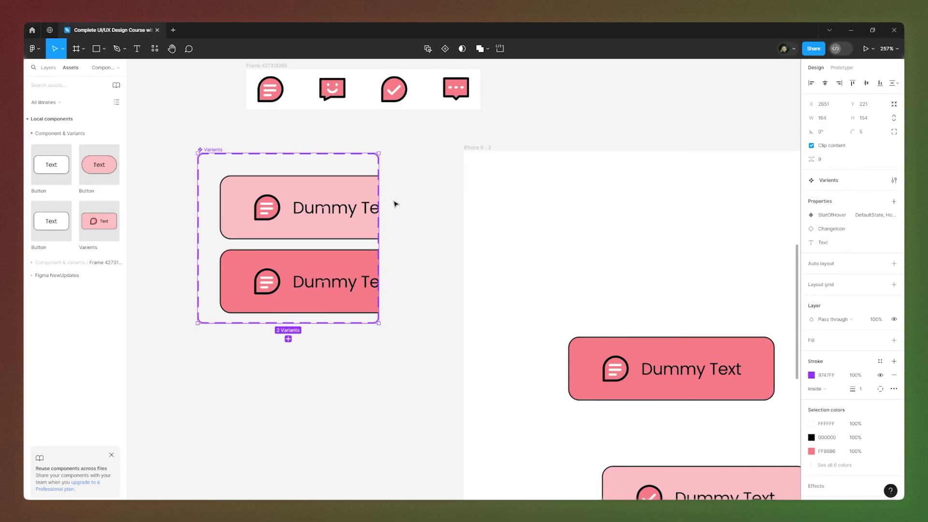
drag(379, 201, 441, 200)
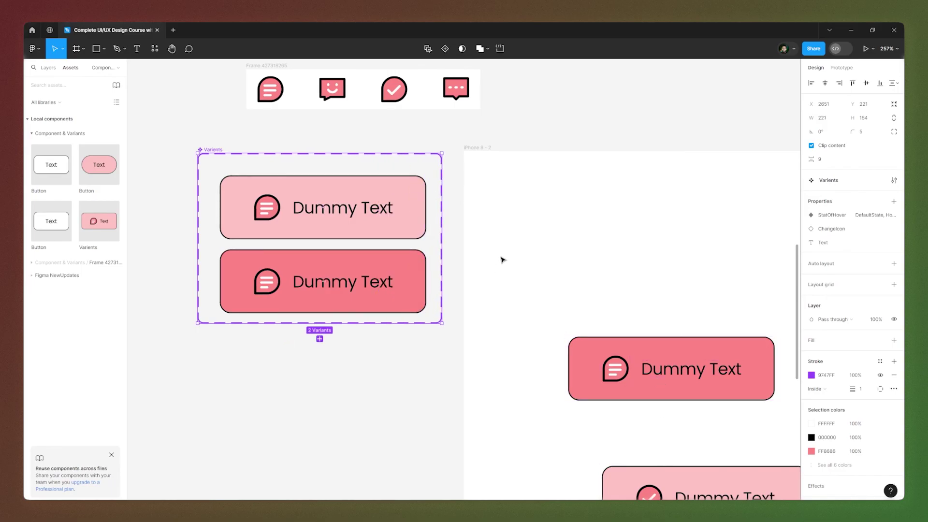
scroll(501, 258, down, 1)
drag(226, 158, 179, 169)
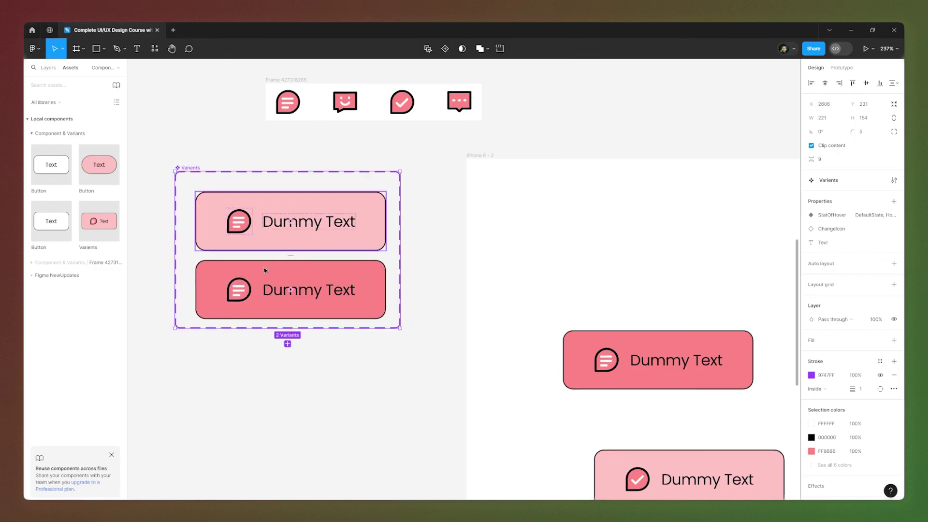
drag(289, 330, 291, 344)
drag(401, 268, 414, 268)
click(220, 150)
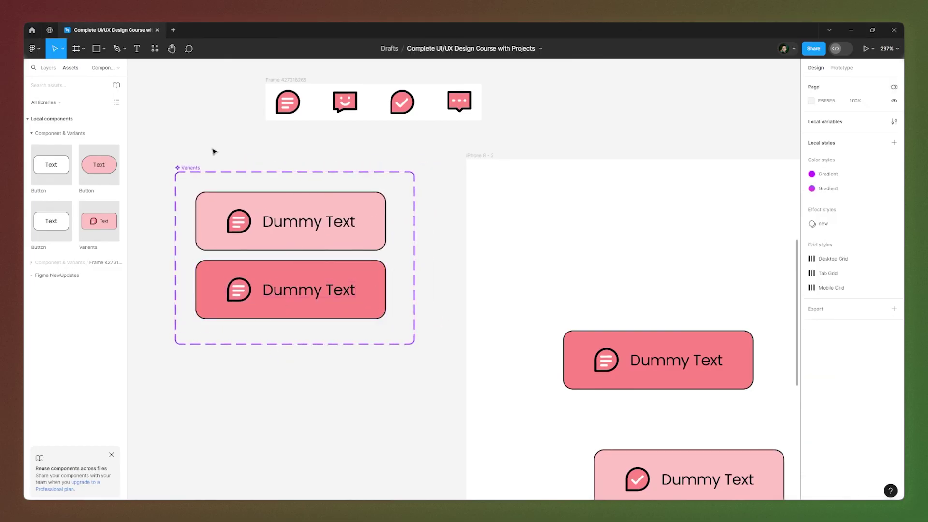
Step: Place a new Varients instance from the local components below the two buttons in iPhone 8 - 2
scroll(217, 149, down, 2)
scroll(290, 189, down, 3)
scroll(509, 439, up, 3)
scroll(429, 385, down, 2)
scroll(417, 332, down, 4)
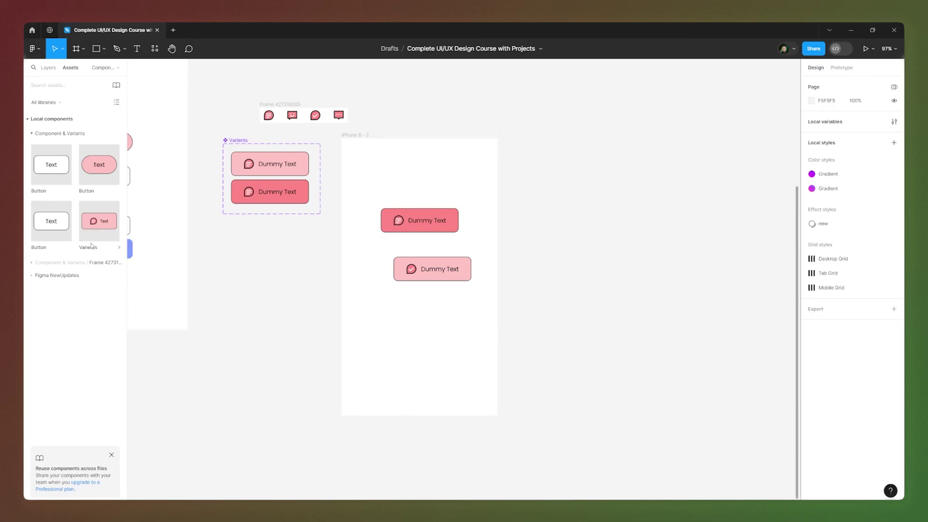
scroll(409, 383, down, 1)
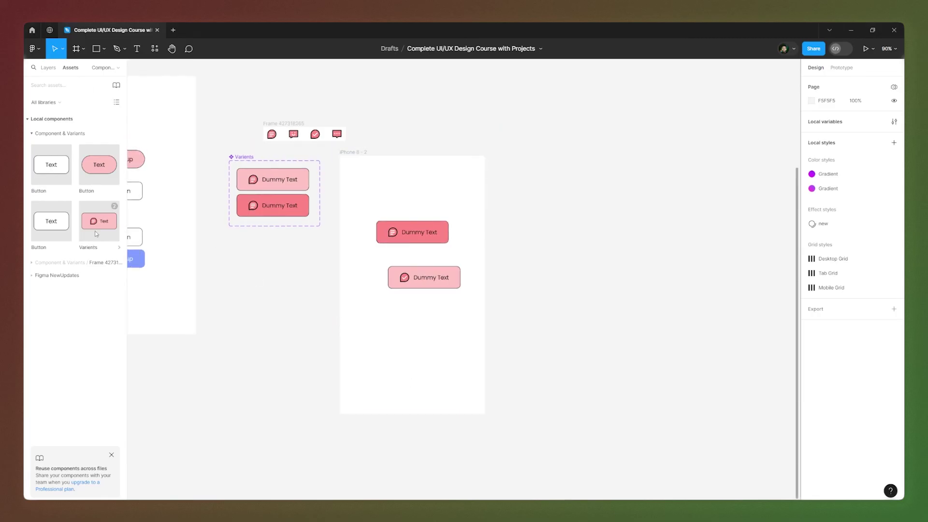
drag(96, 234, 400, 337)
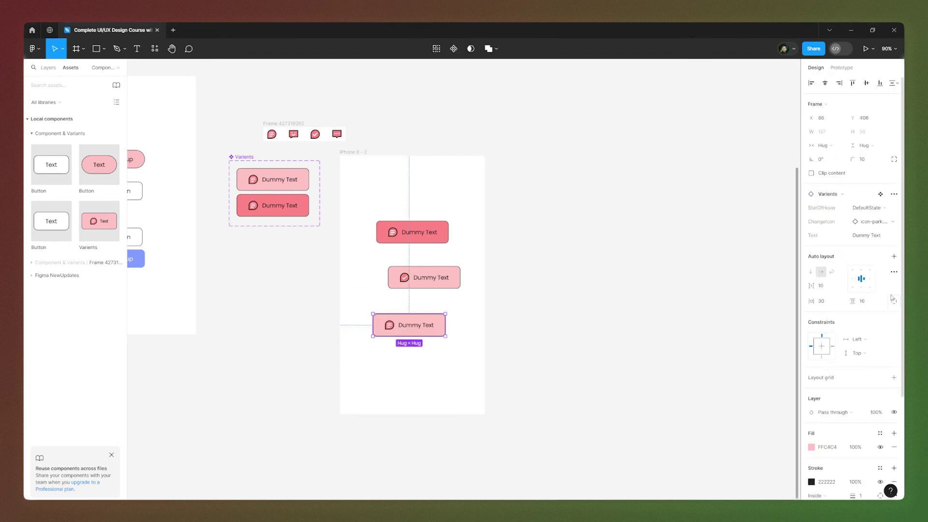
Step: Set the new instance's Text property to Login
click(877, 235)
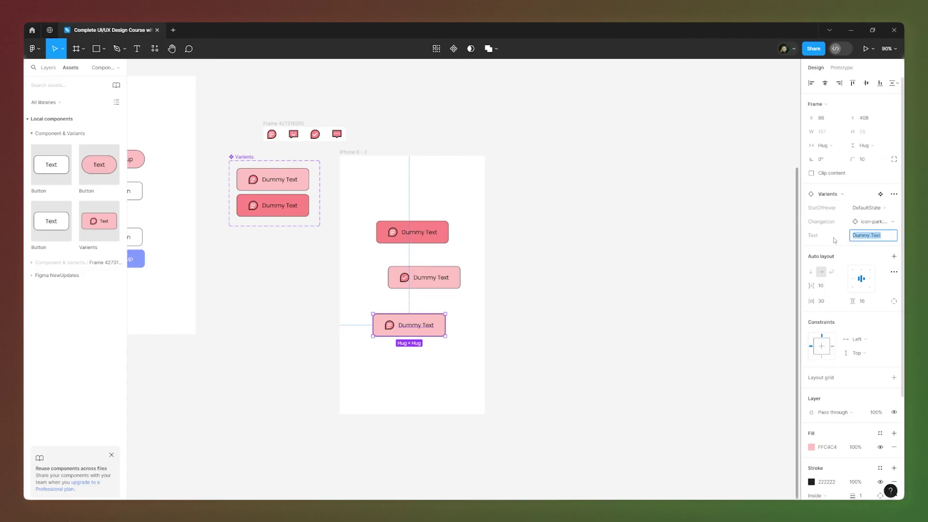
text(Login)
key(Return)
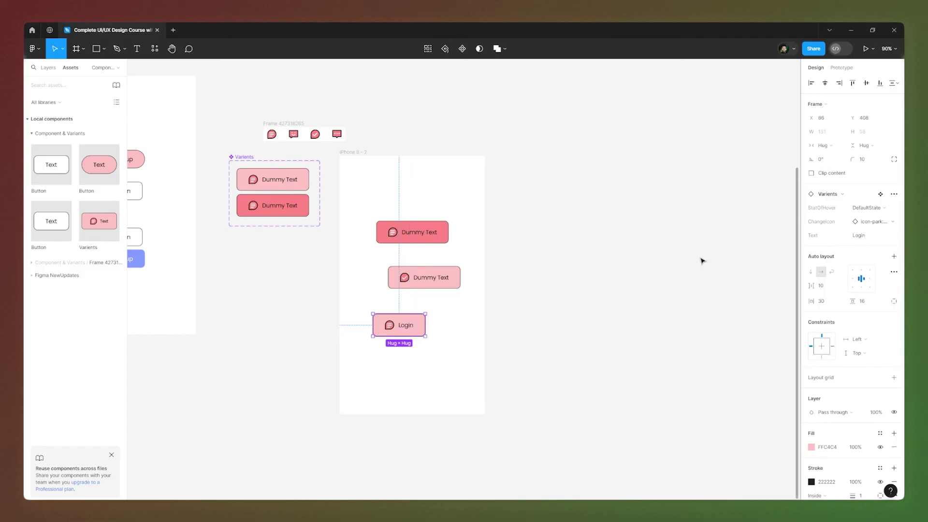
Step: Replace the Login button's label with Message by editing the text directly on the canvas
scroll(378, 325, up, 5)
scroll(426, 329, up, 3)
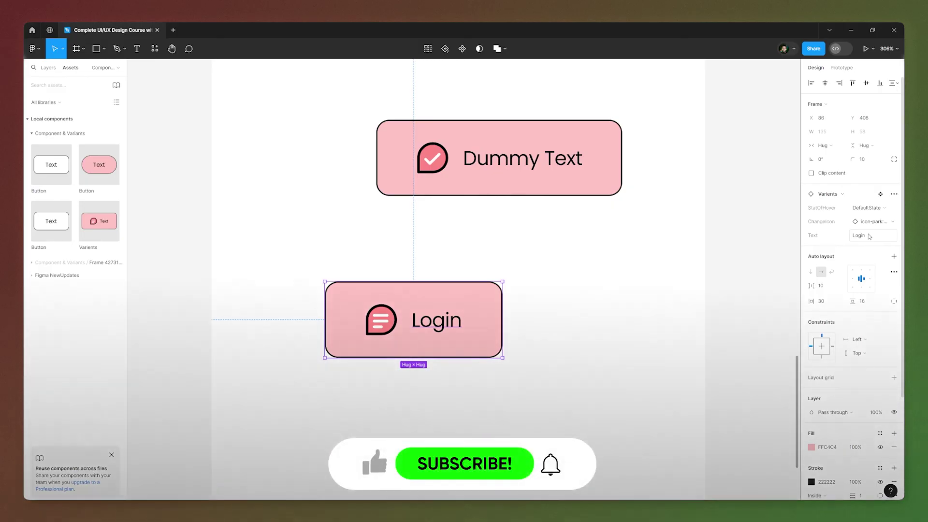
double_click(445, 320)
double_click(444, 320)
text(Message)
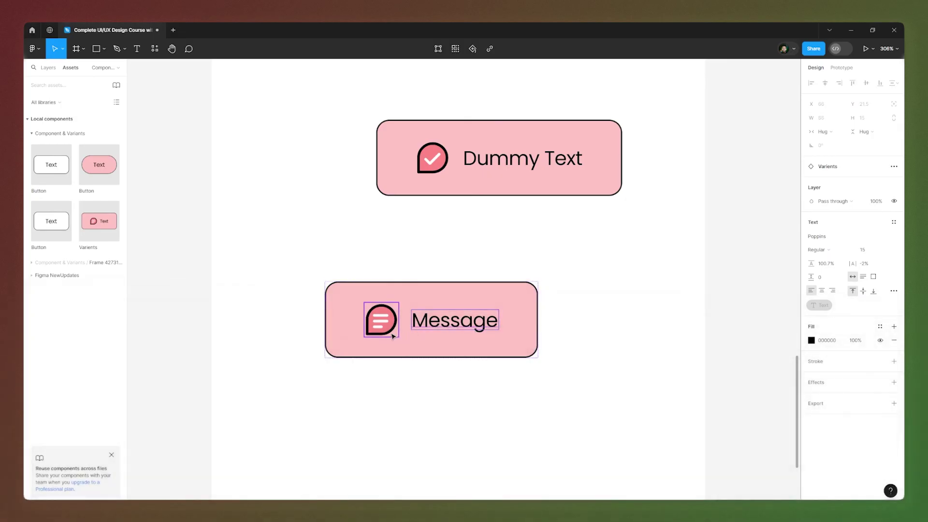
click(419, 243)
scroll(420, 244, down, 5)
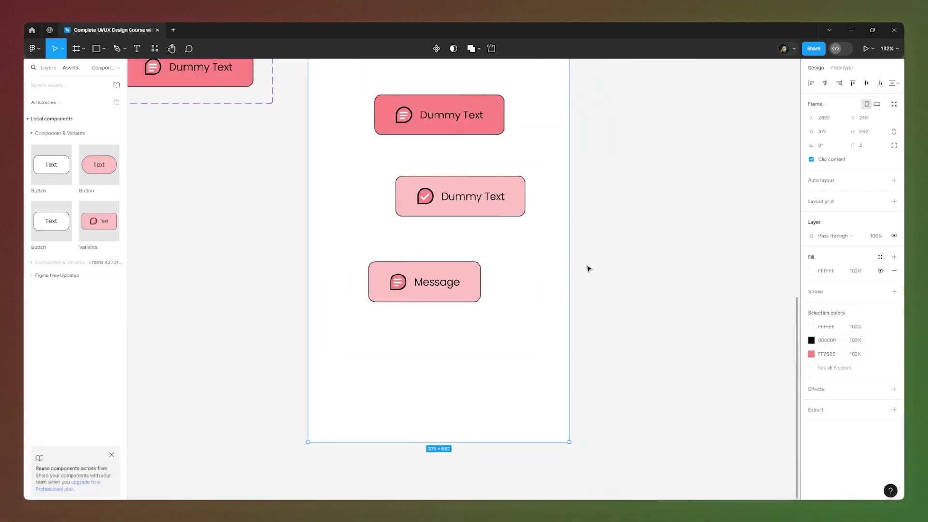
Step: Place another Varients instance below the Message button and center it horizontally in the phone frame
click(586, 267)
click(431, 296)
scroll(436, 330, up, 1)
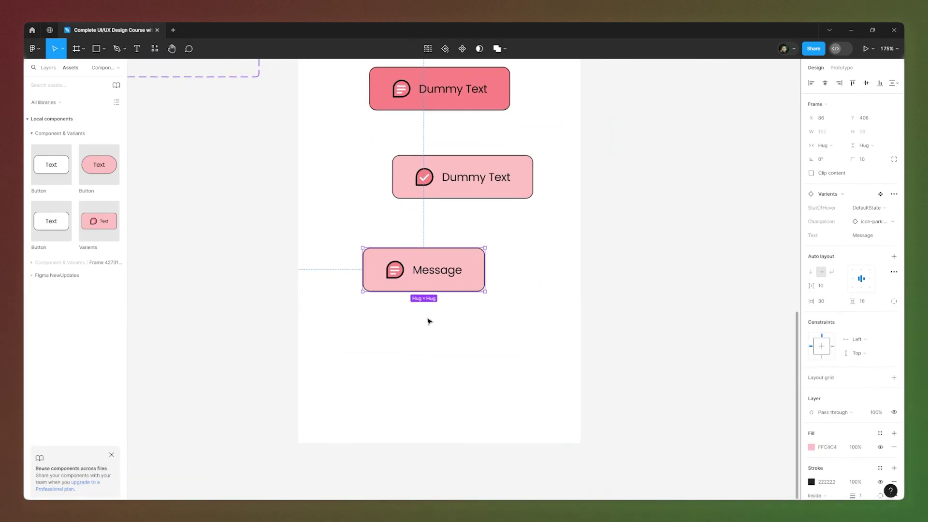
drag(86, 226, 422, 329)
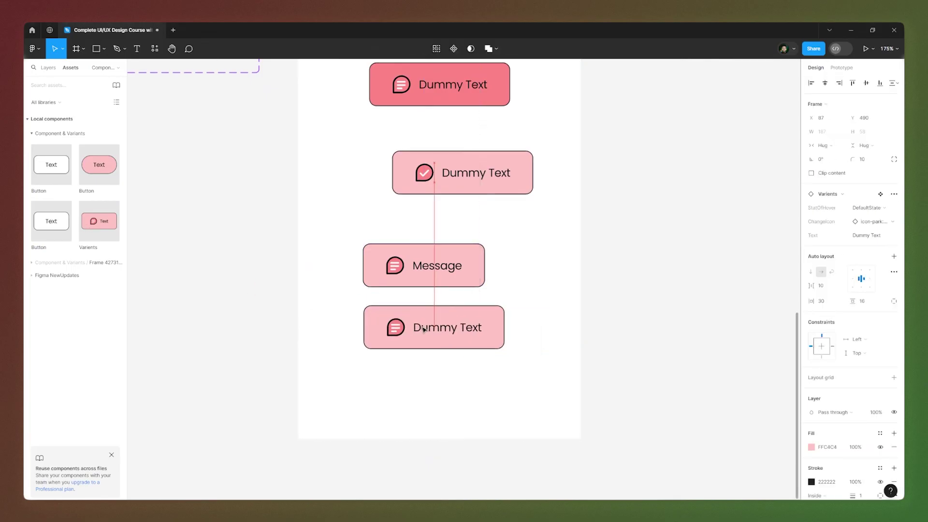
click(825, 83)
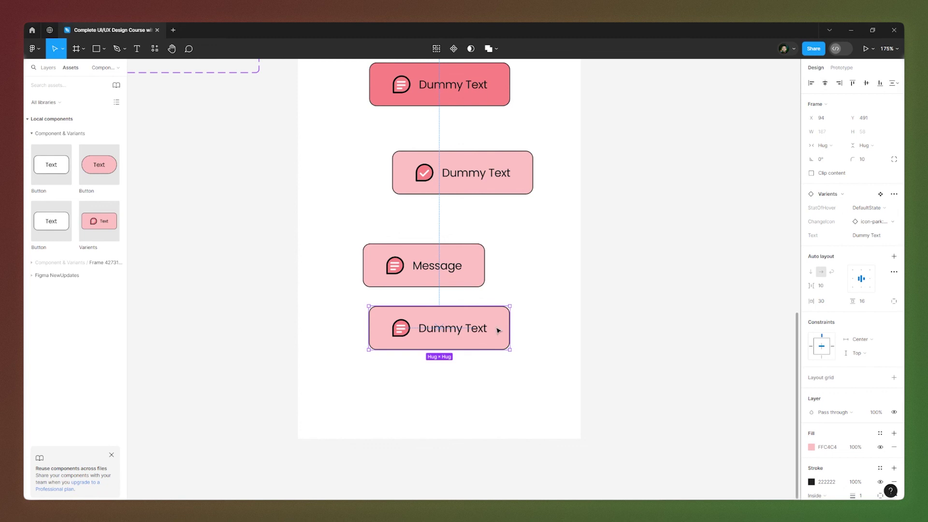
Step: Set the new instance's StatOfHover property to Hover and its ChangeIcon property to icon-park:message-sent
click(873, 211)
click(851, 221)
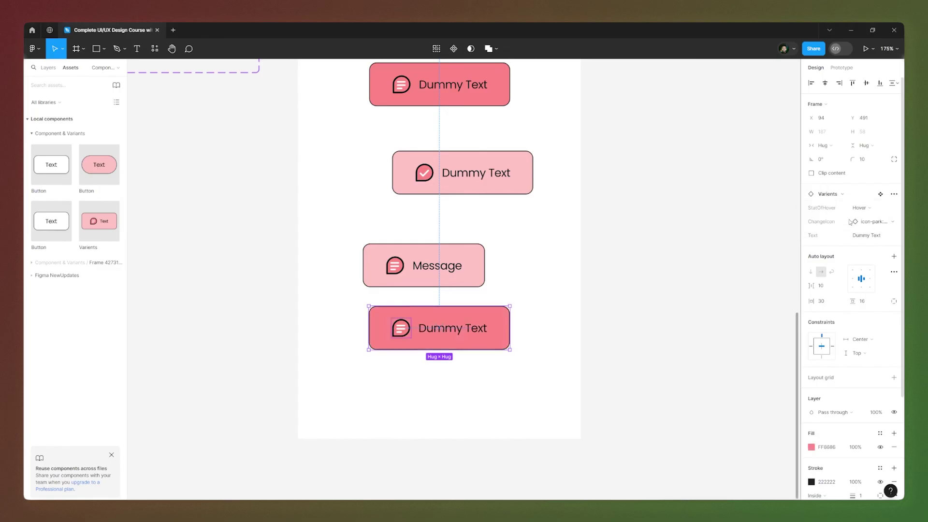
click(881, 222)
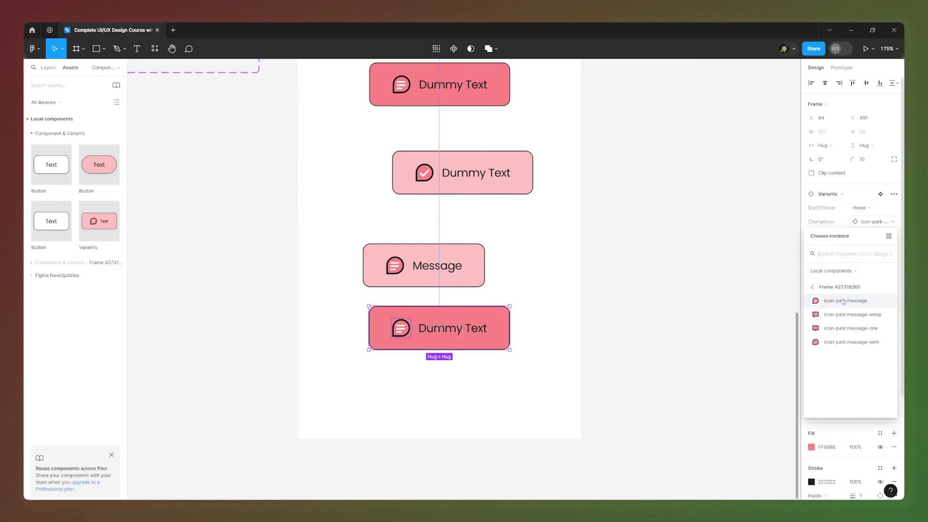
click(832, 342)
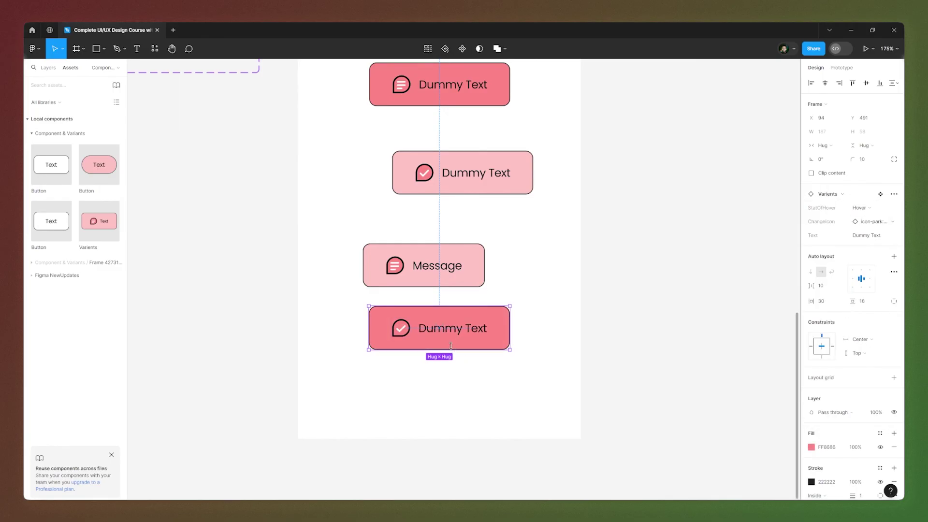
Step: Set the Text property of the hover-state instance below the Message button to Sent
scroll(441, 345, up, 5)
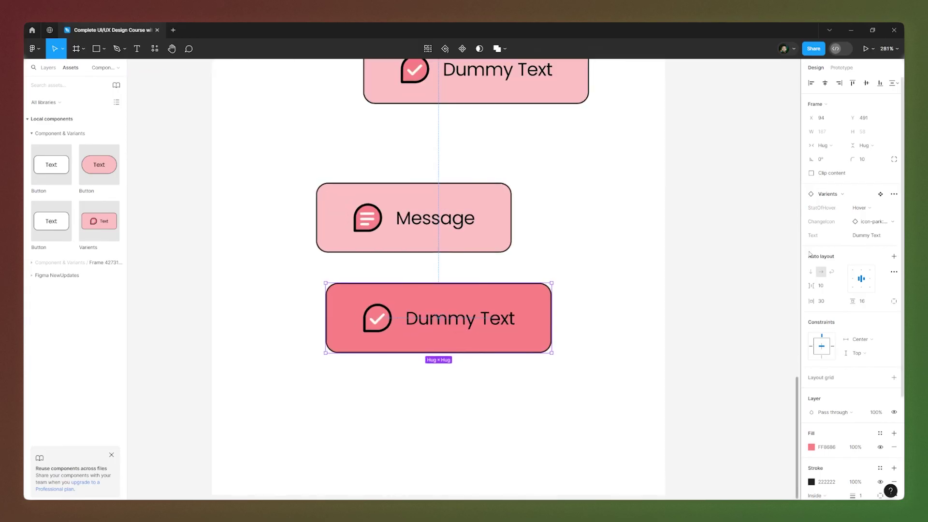
click(859, 237)
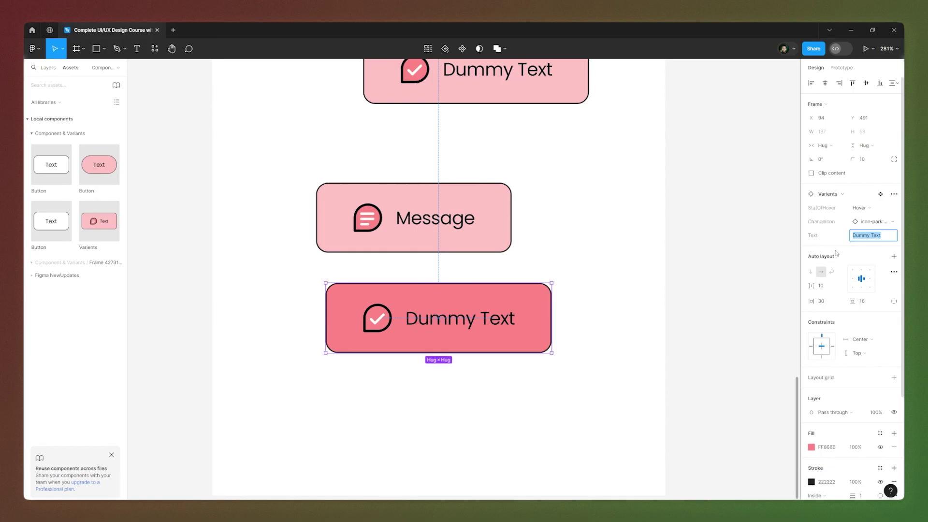
text(Sent)
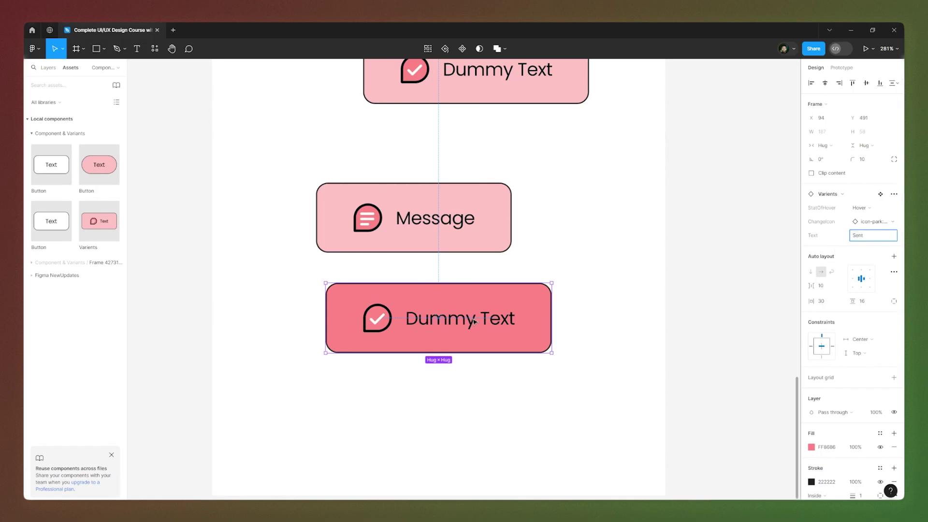
click(474, 322)
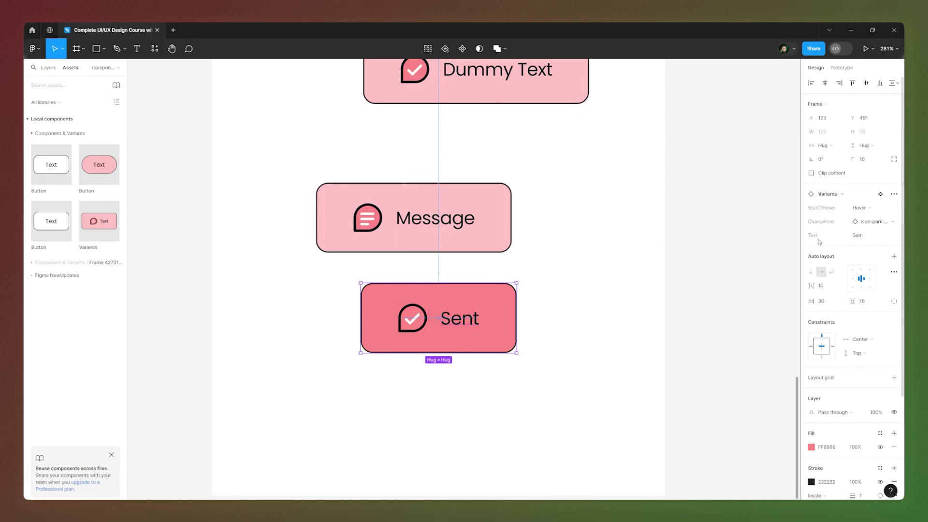
click(727, 260)
click(413, 318)
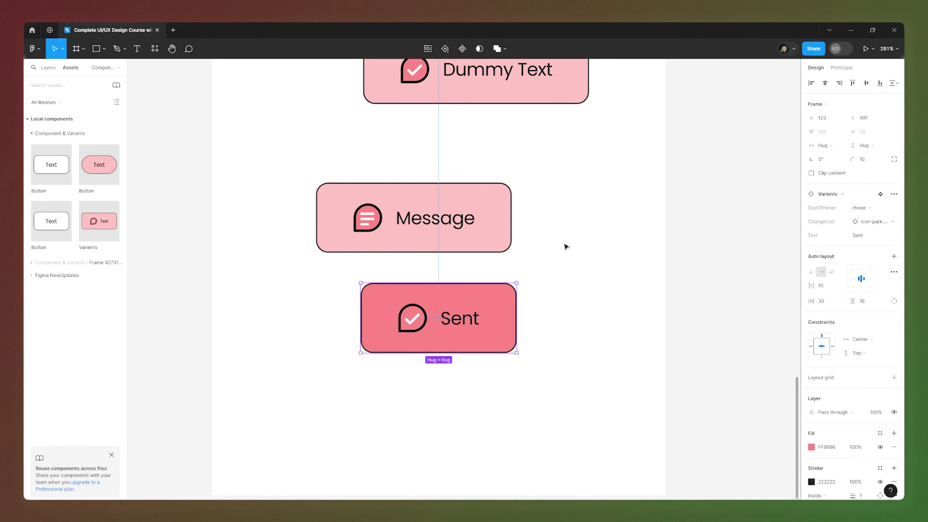
click(567, 247)
Step: Place another Varients instance below the Sent button in the phone frame and select it
scroll(439, 212, down, 5)
drag(100, 221, 476, 343)
click(654, 292)
click(423, 347)
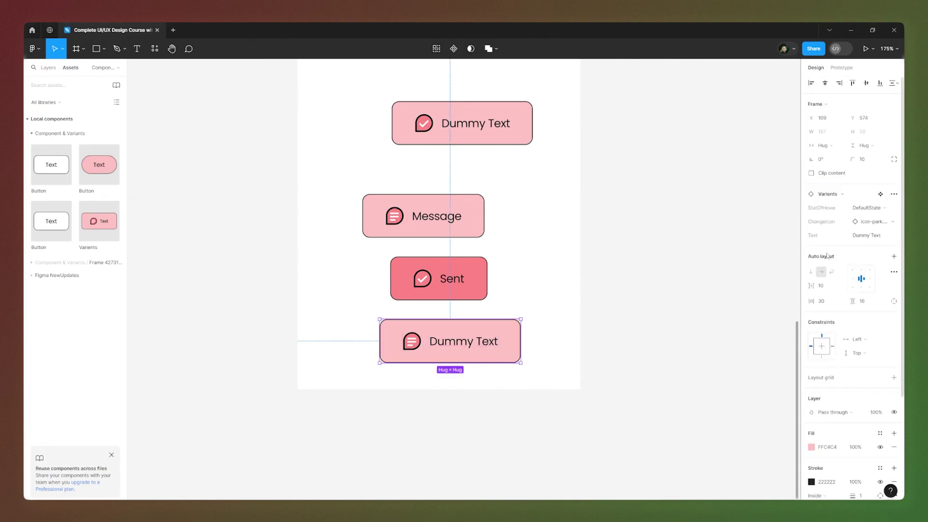
Step: Examine the Text, ChangeIcon and StatOfHover properties of the new bottom instance and the available state options
click(867, 236)
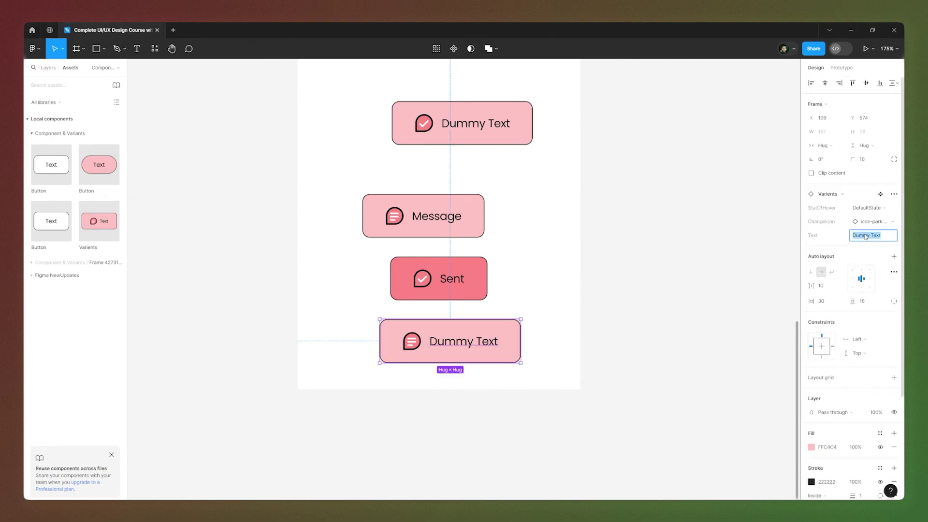
click(888, 225)
click(880, 208)
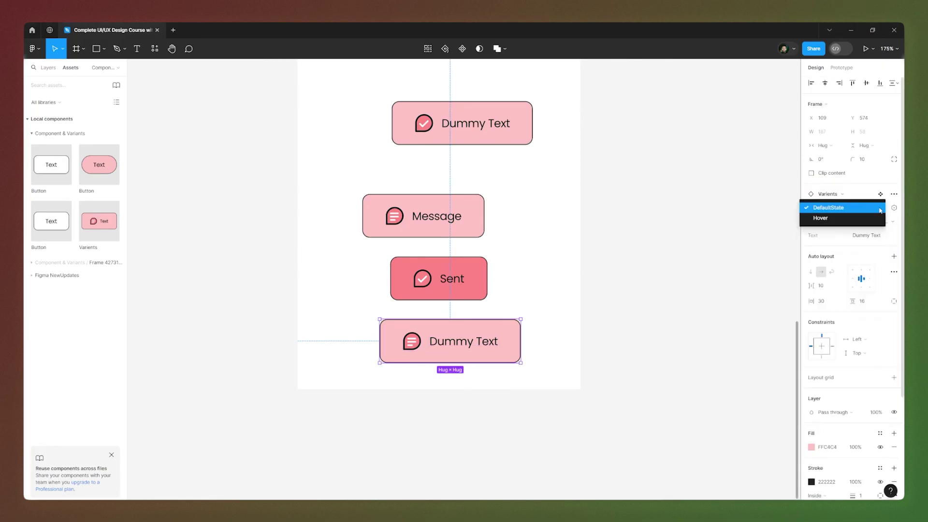
key(Escape)
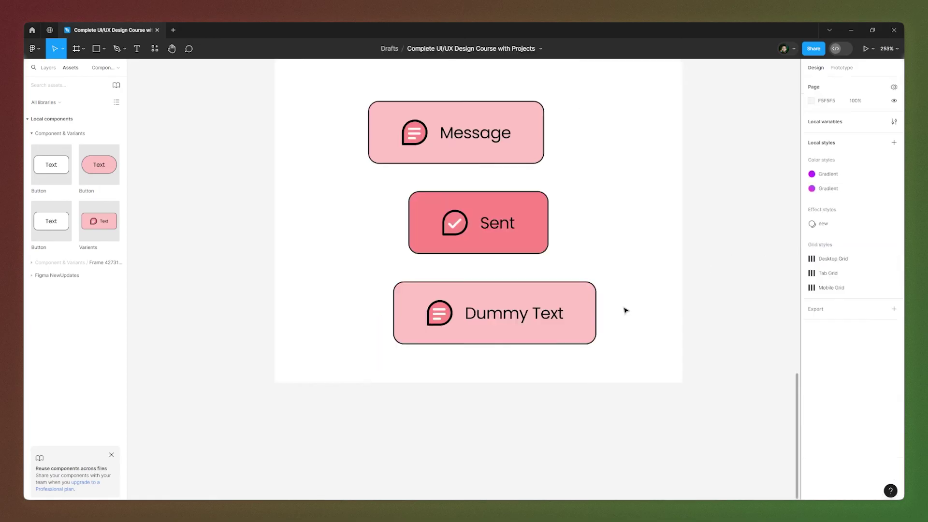
Step: Create a layer-visibility property named IconsVisibility with value True for the icons in both variants of the Varients set
scroll(626, 310, down, 5)
scroll(493, 226, up, 2)
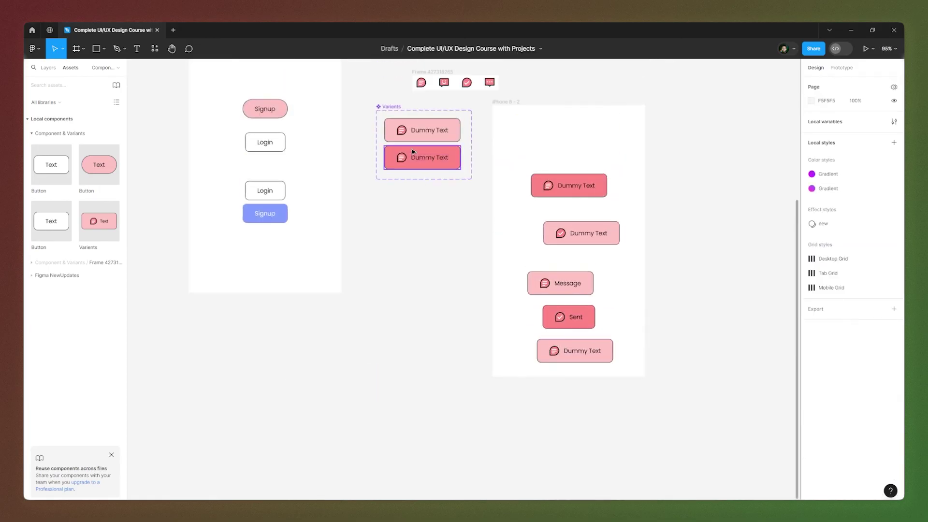
click(390, 108)
click(426, 129)
scroll(438, 127, up, 3)
click(404, 131)
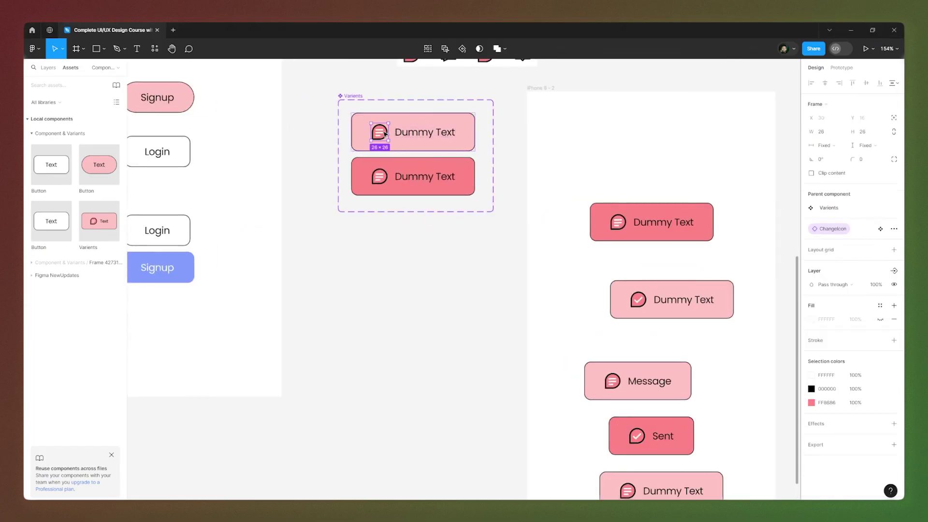
shift+click(379, 177)
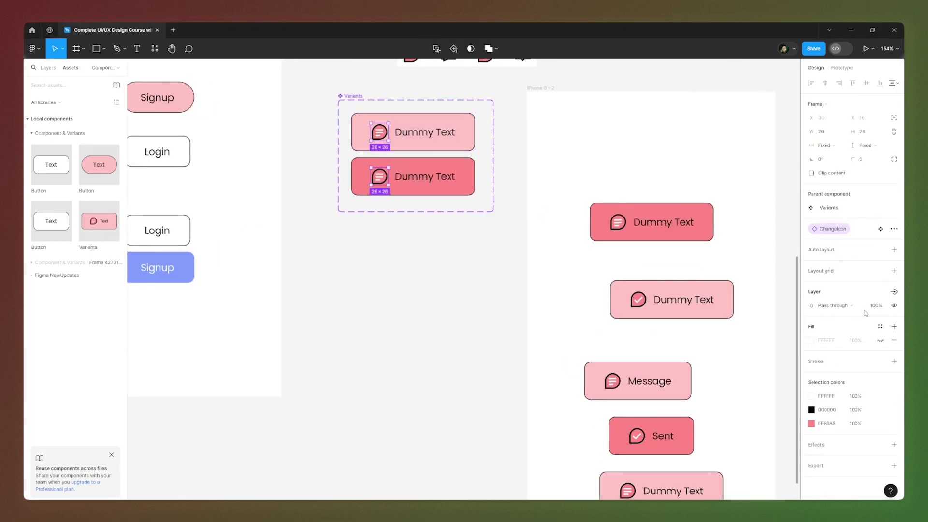
click(895, 292)
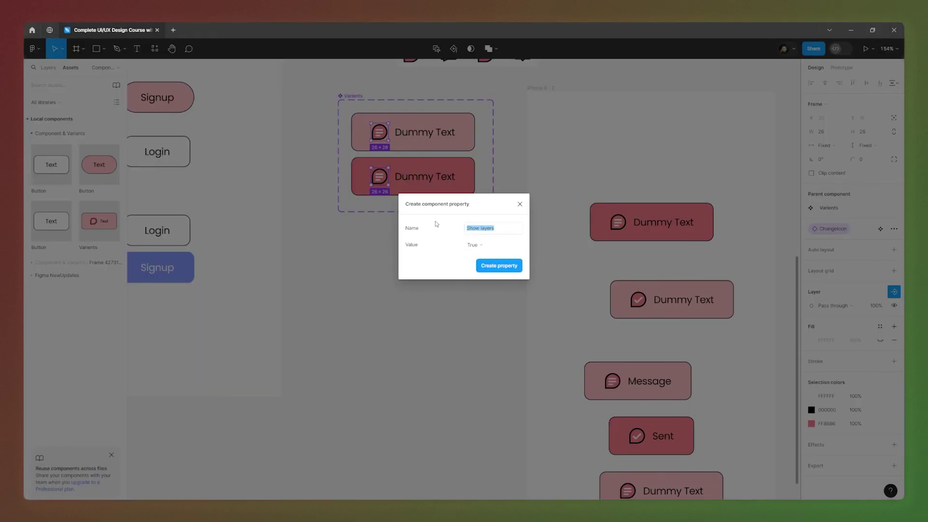
drag(498, 232, 467, 233)
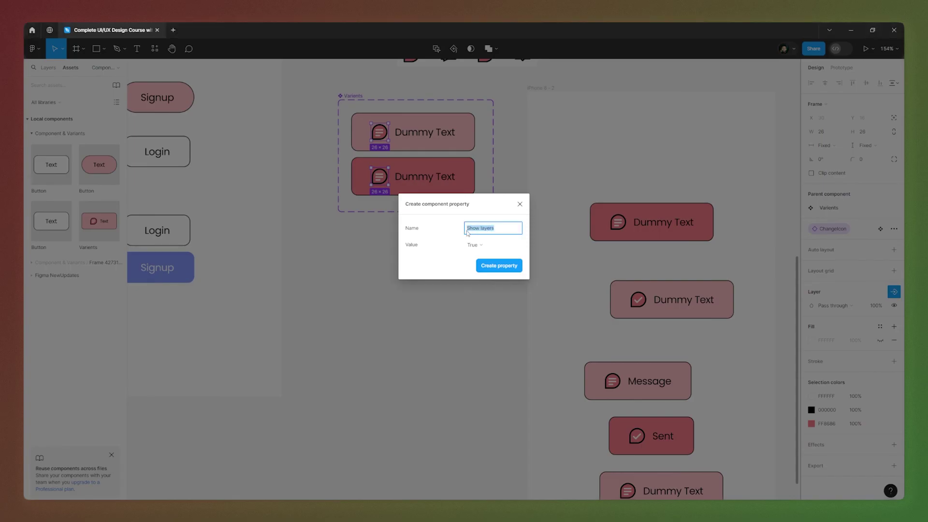
key(BackSpace)
text(IconsVisibility)
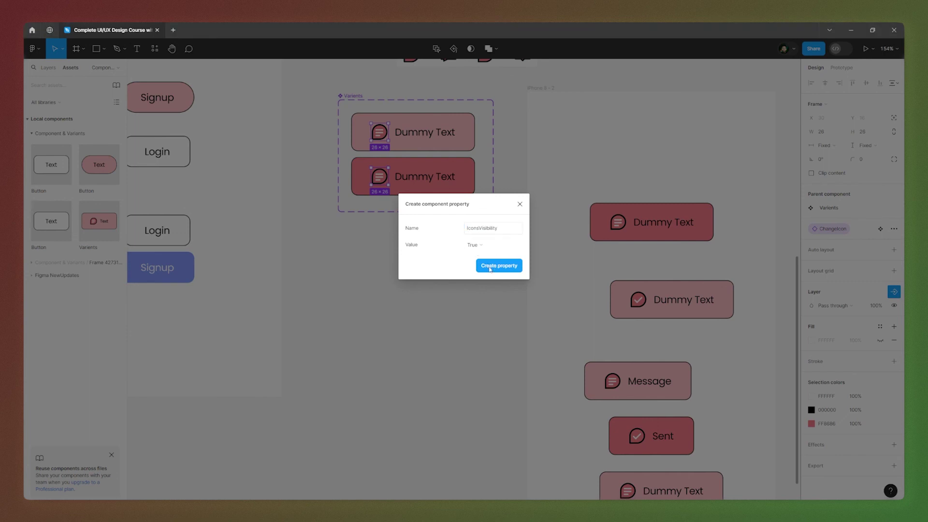
click(507, 267)
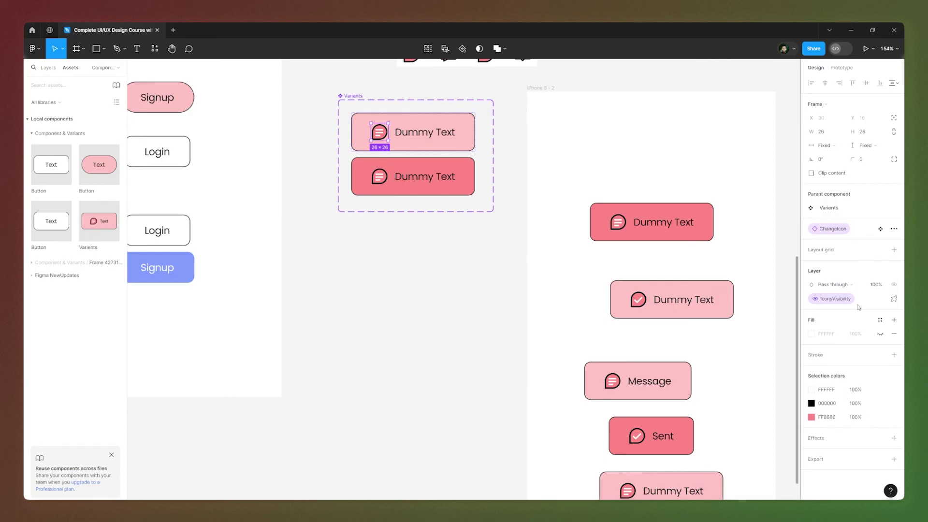
click(339, 314)
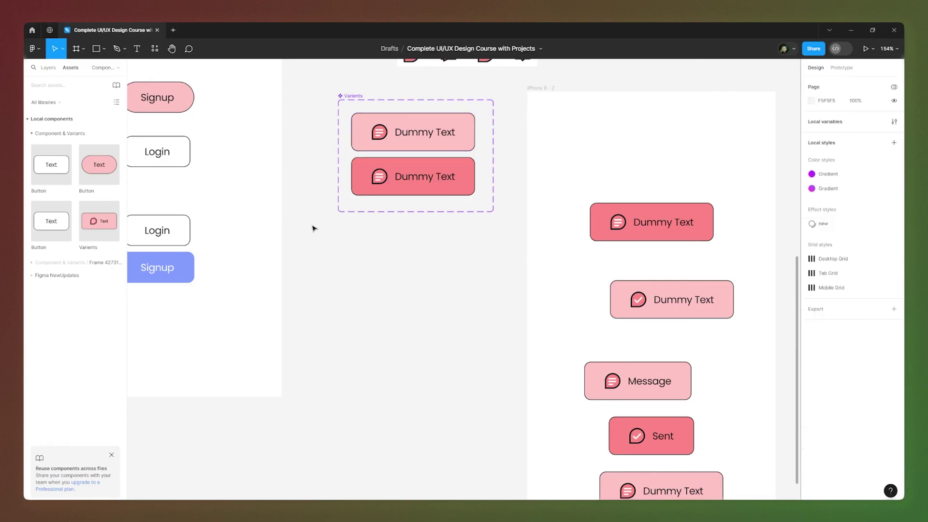
Step: Add a new 375 × 667 iPhone 8 frame beside the existing phone frame
scroll(325, 224, down, 5)
scroll(613, 274, up, 5)
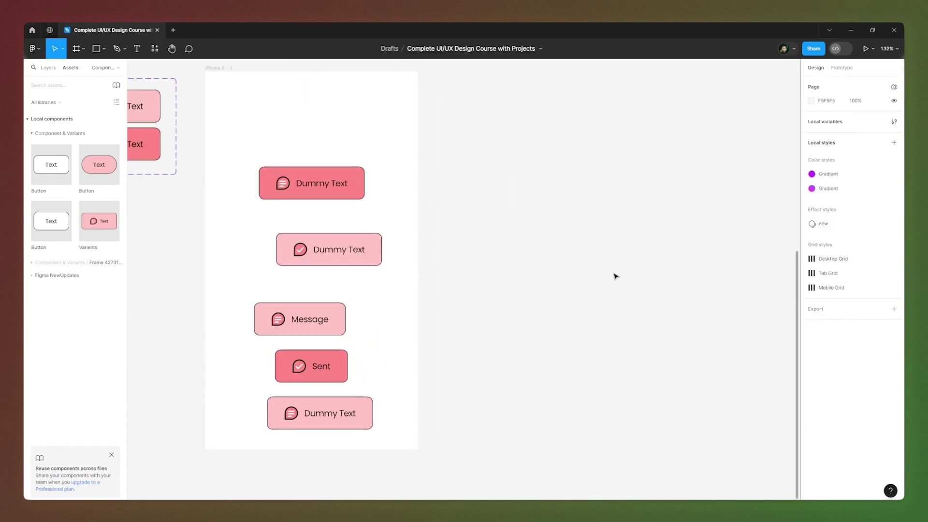
scroll(360, 236, down, 5)
scroll(553, 197, up, 4)
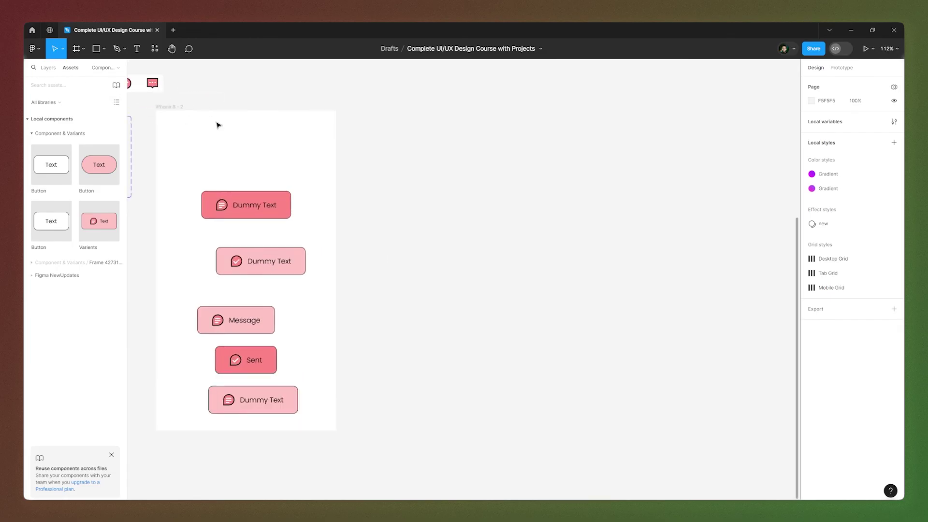
key(f)
click(831, 220)
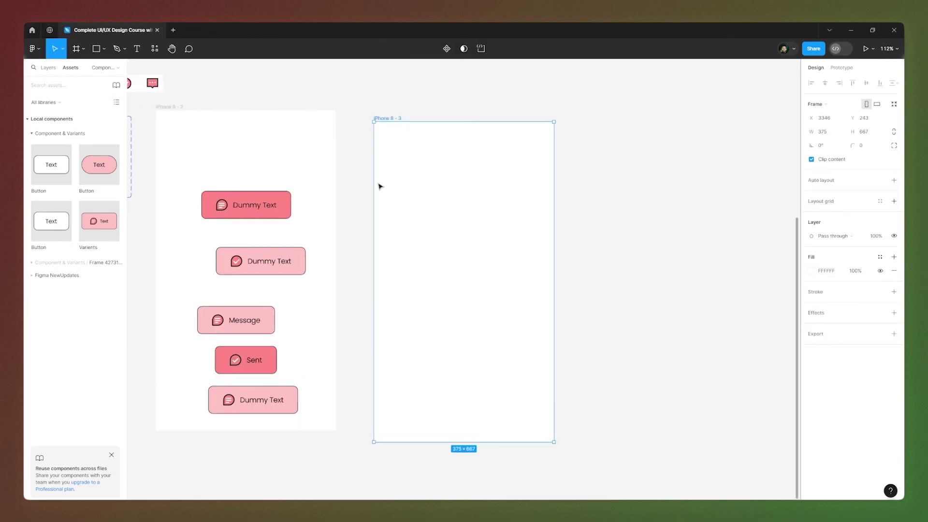
Step: Place a Varients instance in the upper part of the new phone frame and change its label to Chit Chat on the canvas
drag(99, 221, 484, 184)
scroll(485, 184, up, 5)
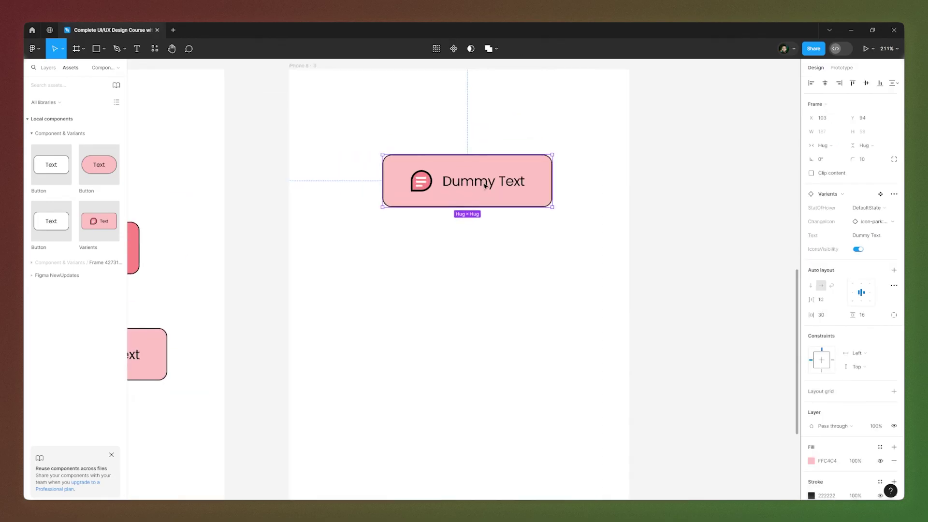
double_click(482, 186)
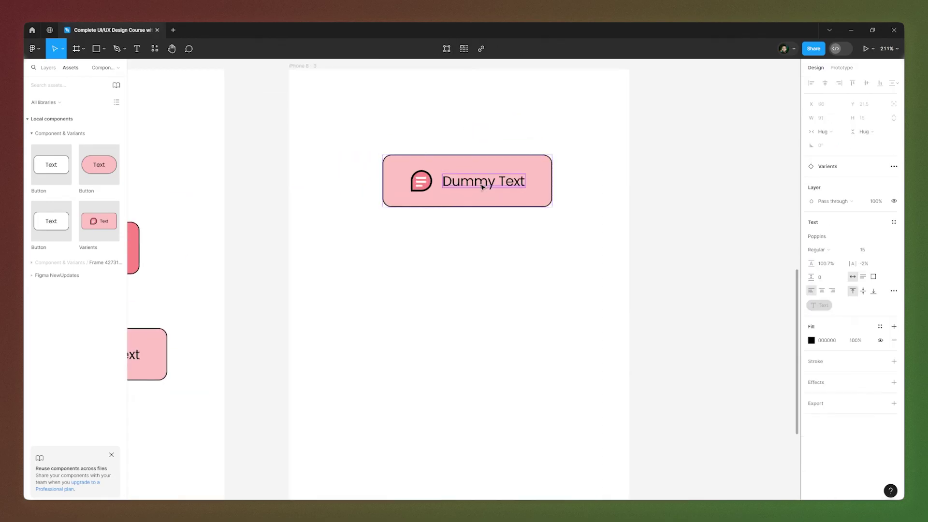
double_click(481, 184)
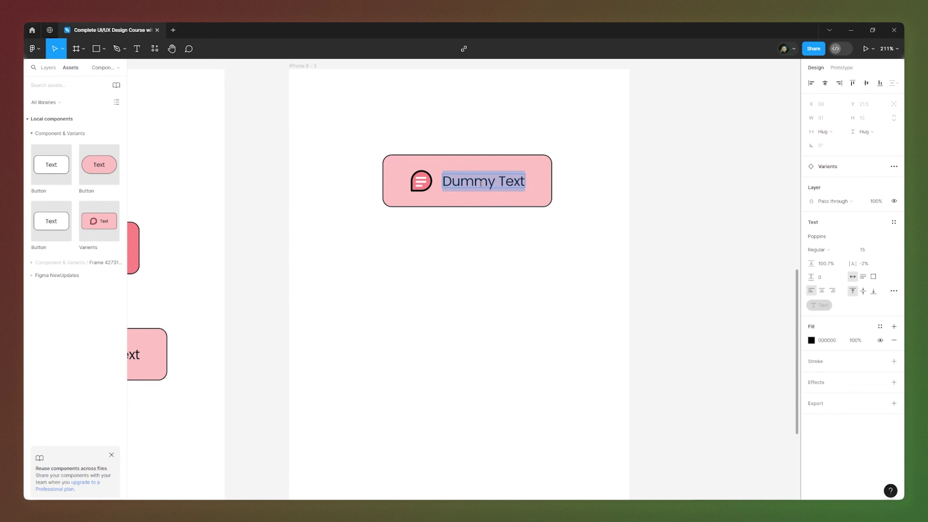
text(Chit Chat)
key(Escape)
key(Escape)
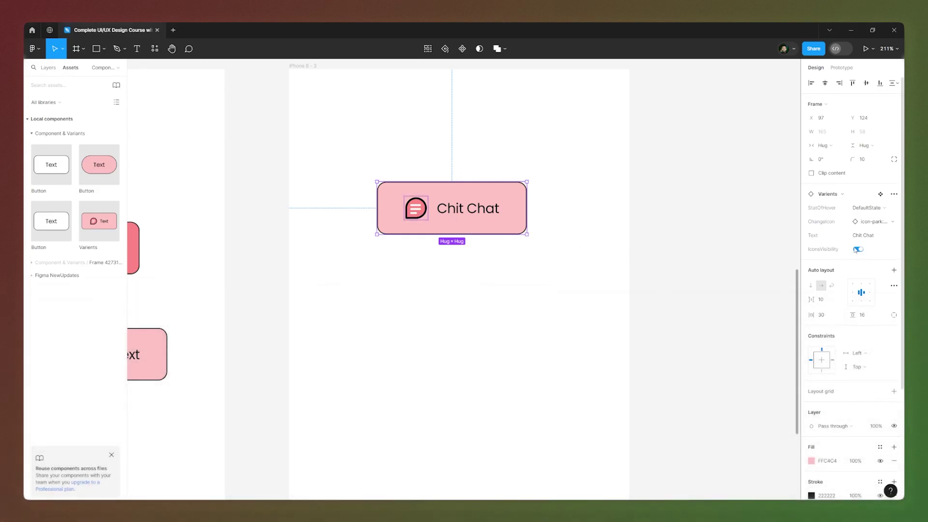
Step: Turn off IconsVisibility for the Chit Chat instance and inspect the button without its icon
click(859, 249)
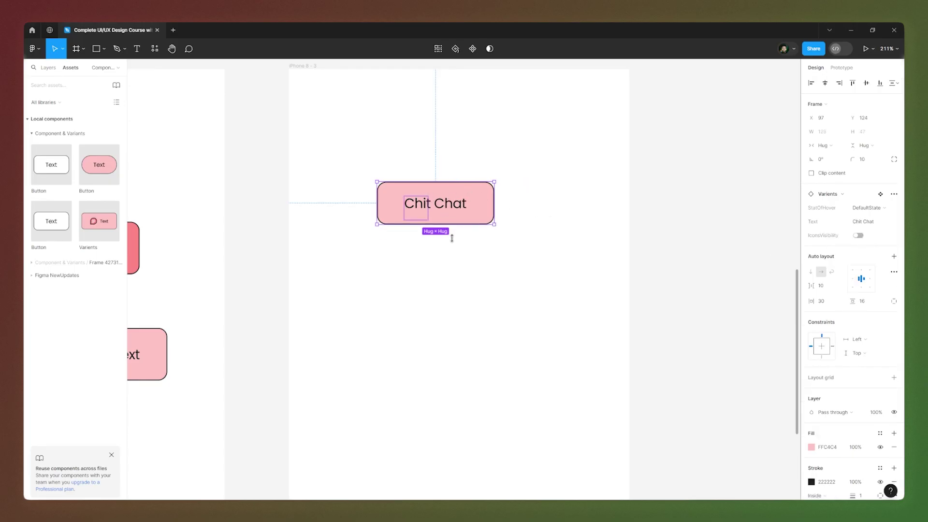
click(433, 238)
scroll(406, 216, up, 3)
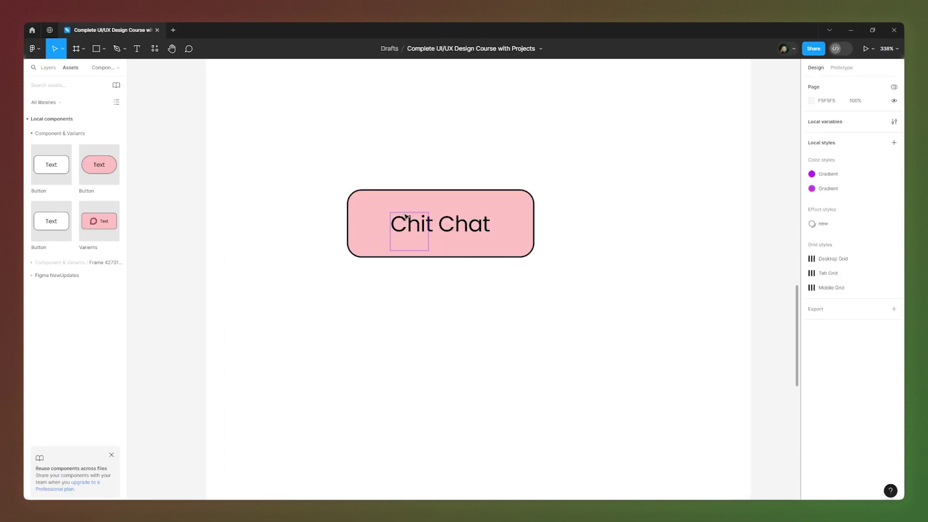
click(450, 237)
scroll(449, 257, down, 2)
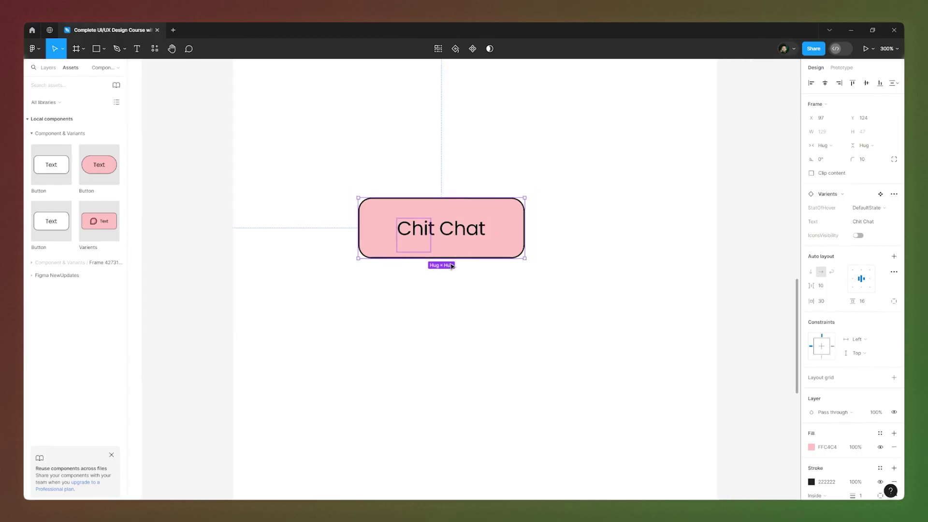
Step: Turn IconsVisibility back on for the Chit Chat instance, switching it off and on once more as a test
click(859, 236)
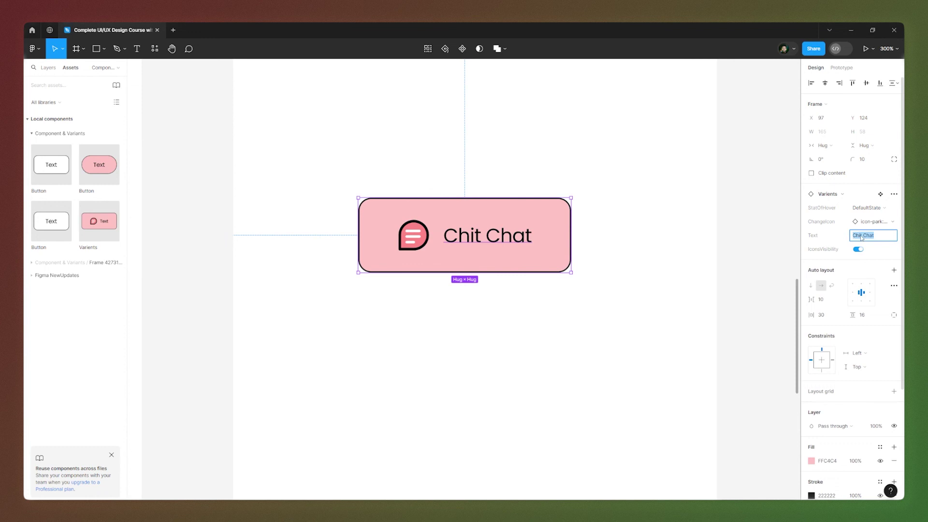
click(861, 250)
click(858, 236)
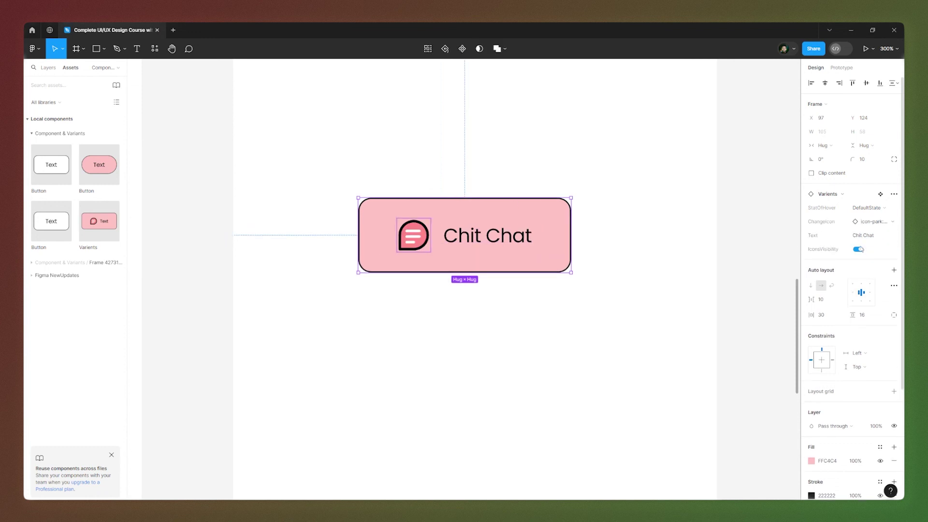
click(859, 250)
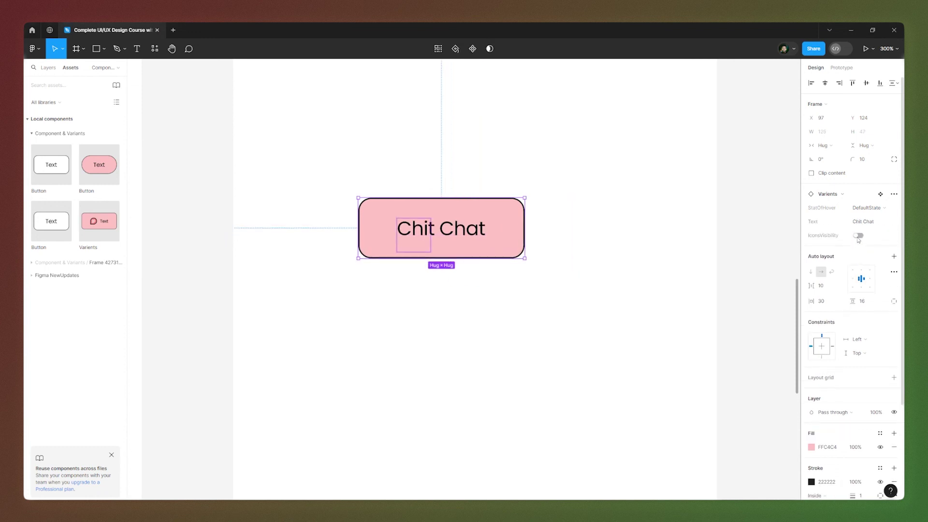
click(858, 236)
click(881, 238)
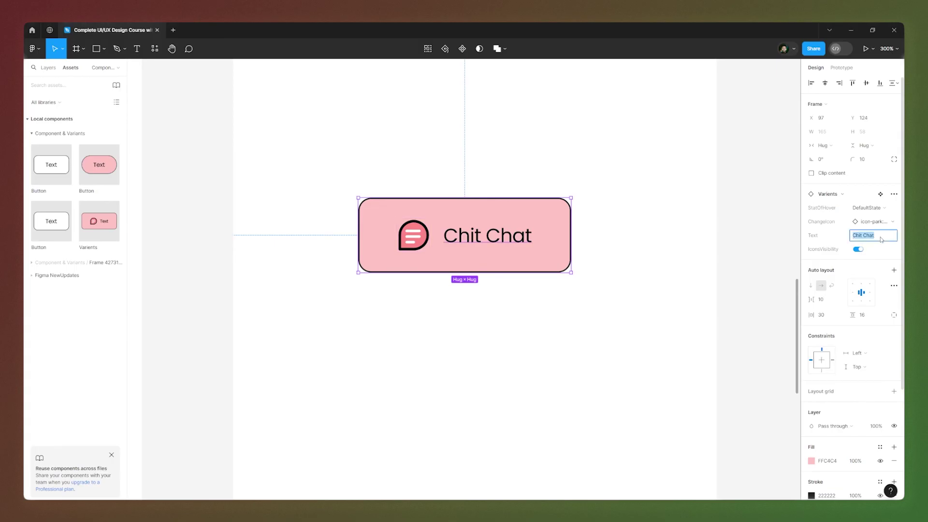
key(Return)
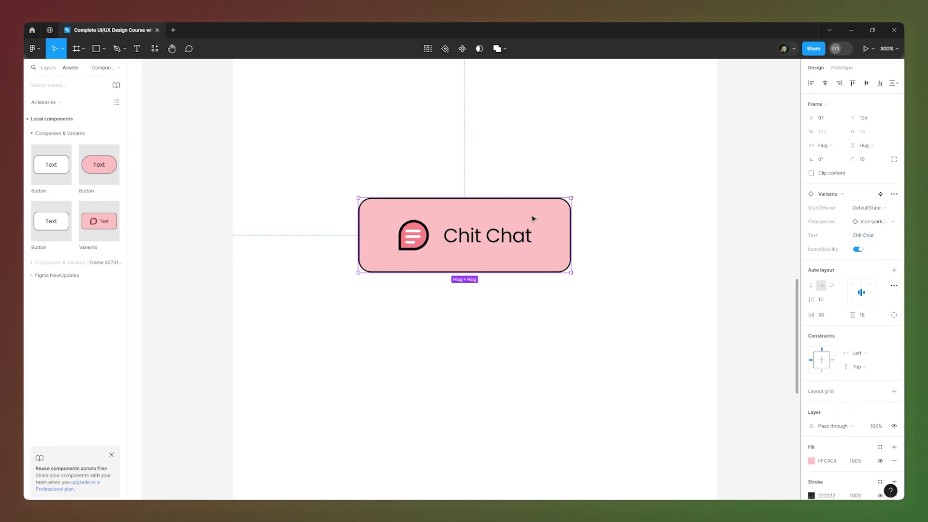
click(344, 186)
Step: Place another Varients instance below the Chit Chat button and change its label to Sent on the canvas
drag(102, 221, 477, 362)
double_click(460, 362)
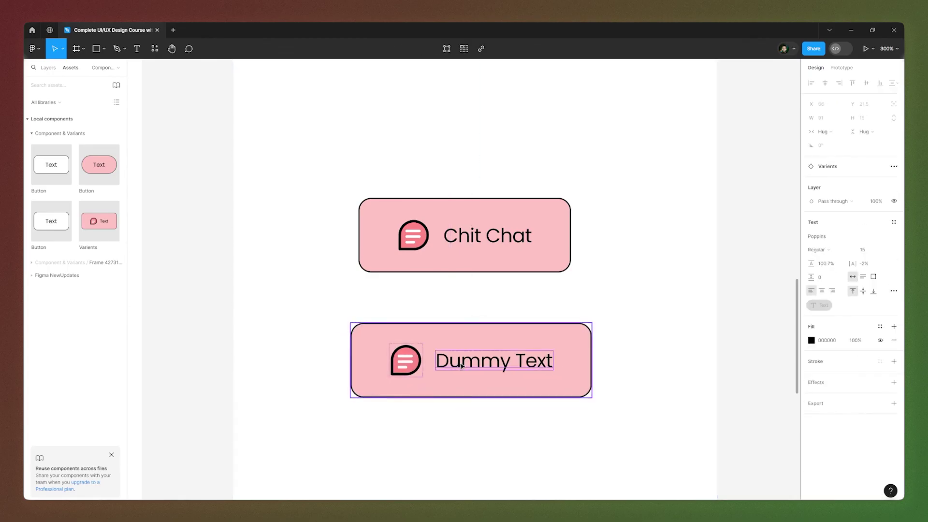
double_click(458, 362)
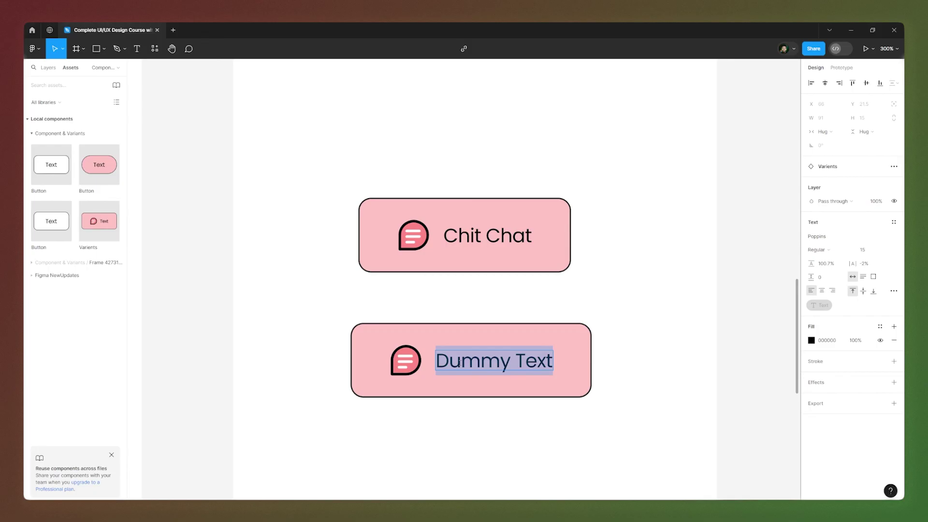
text(Sent)
key(Escape)
Step: Swap the icon inside the new Sent instance for icon-park:message-sent
click(400, 362)
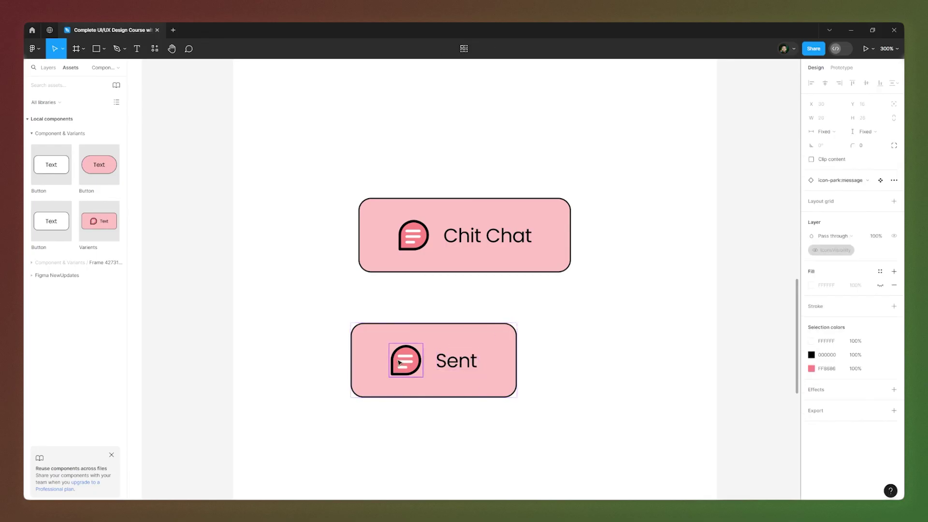
click(868, 182)
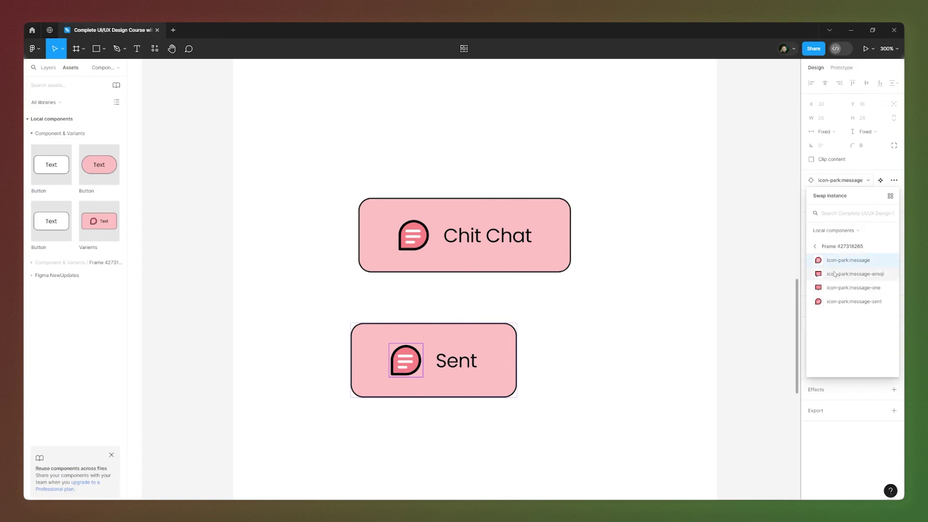
click(854, 302)
click(551, 391)
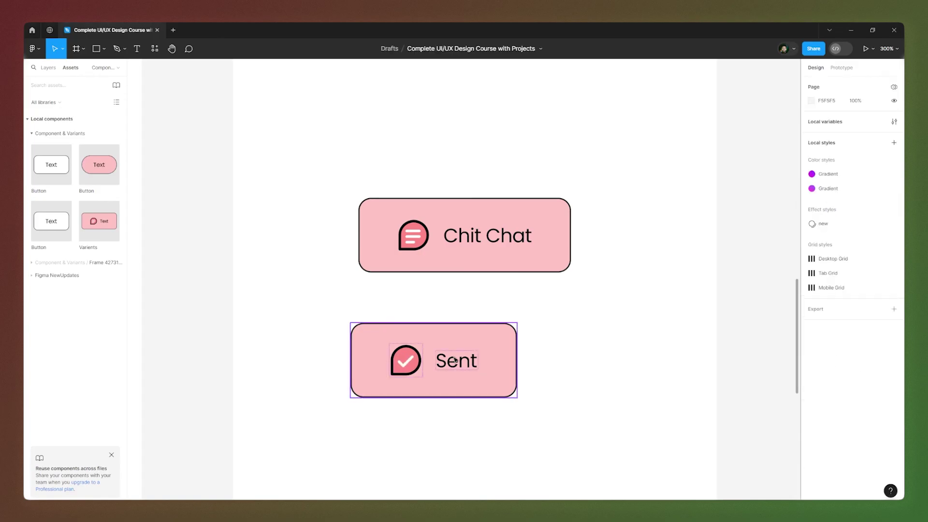
Step: Switch IconsVisibility off and back on for the Sent instance below the Chit Chat button
click(455, 361)
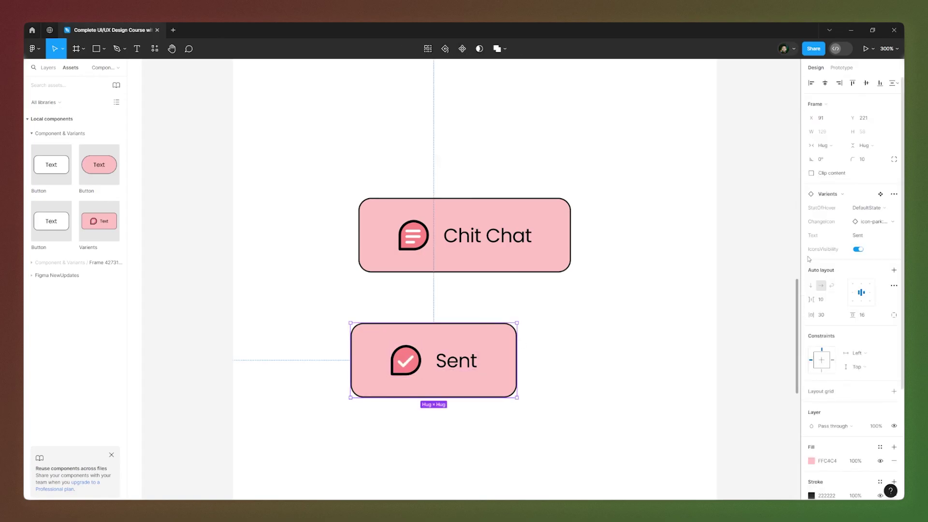
click(858, 250)
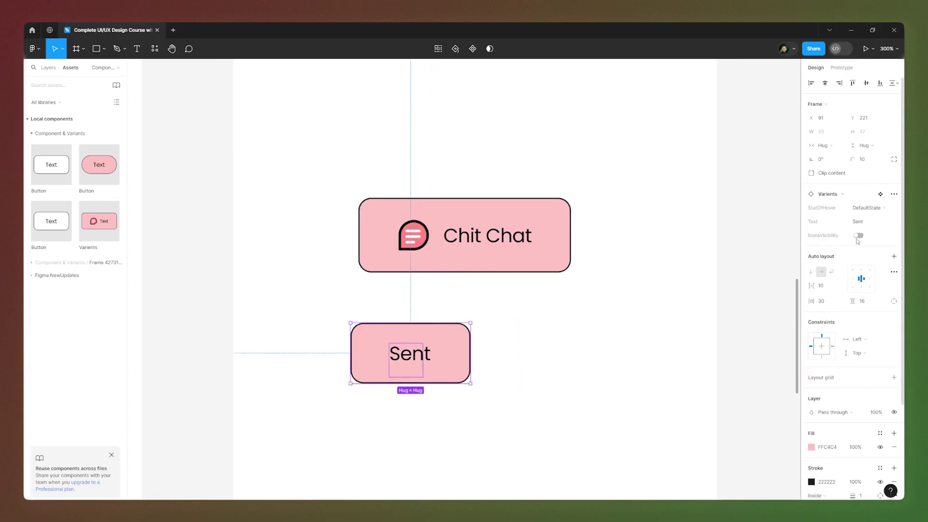
click(858, 235)
Step: Center the Sent and Chit Chat buttons horizontally in the new phone frame
click(611, 326)
click(413, 373)
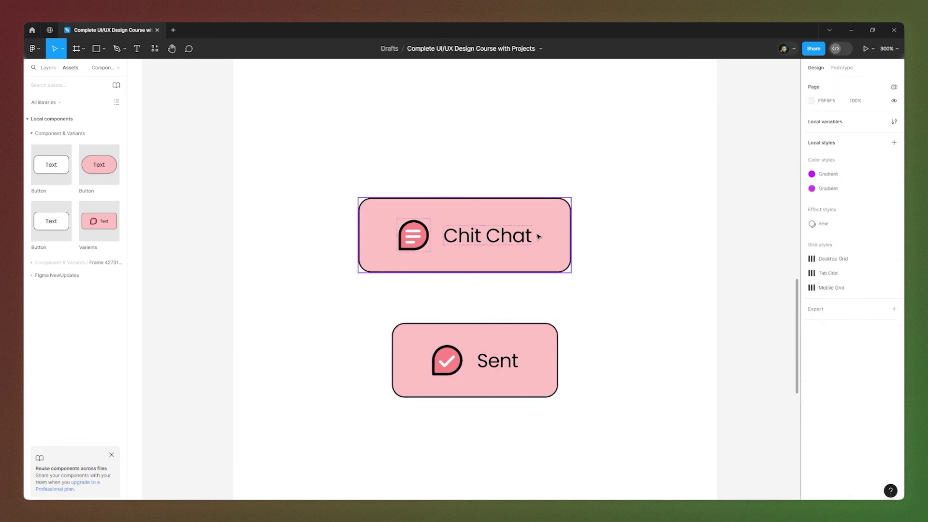
click(617, 184)
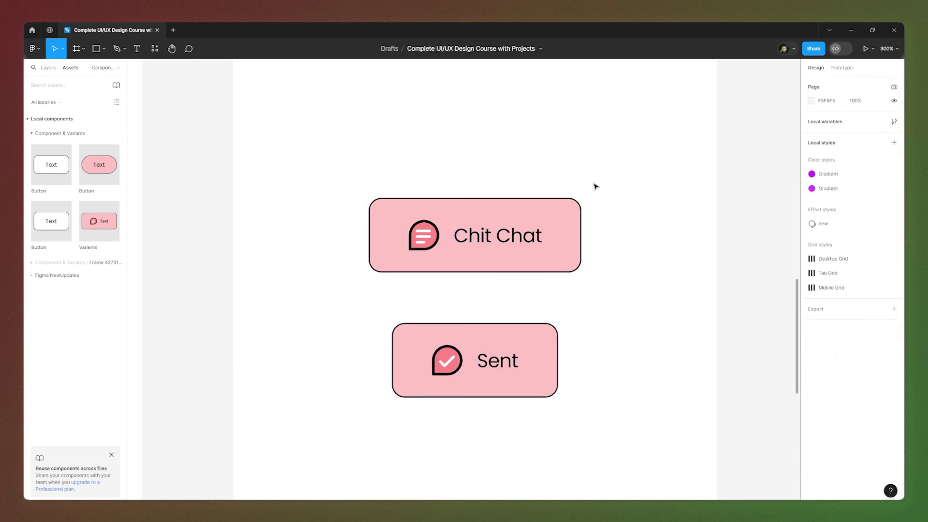